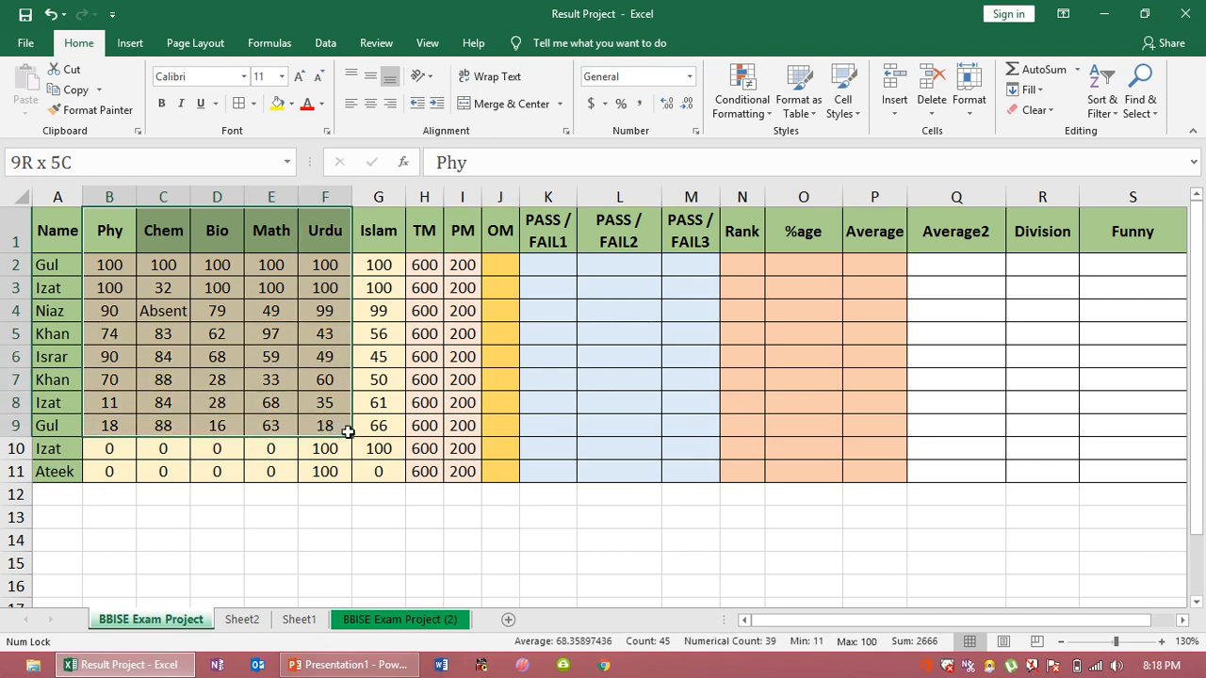
- Total the six subject marks with =SUM(B2:G2) in J2 and fill the formula down the OM column to row 11
{"action": "left_click", "coordinate": [111, 265]}
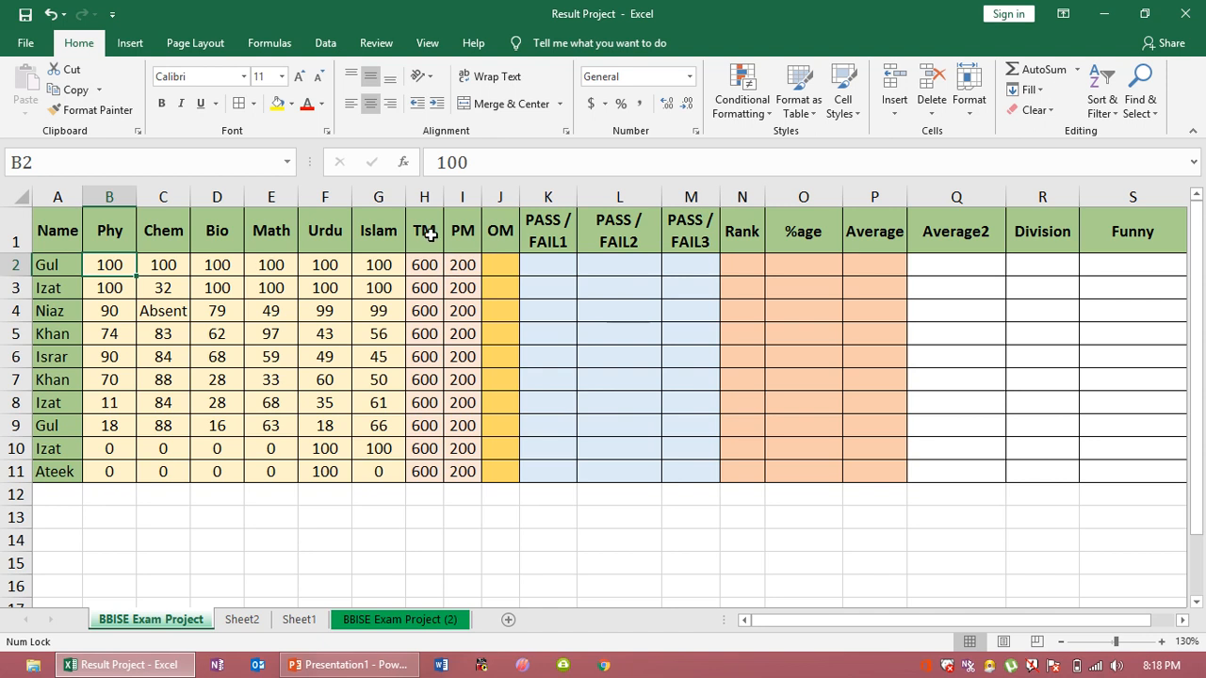
{"action": "left_click", "coordinate": [496, 262]}
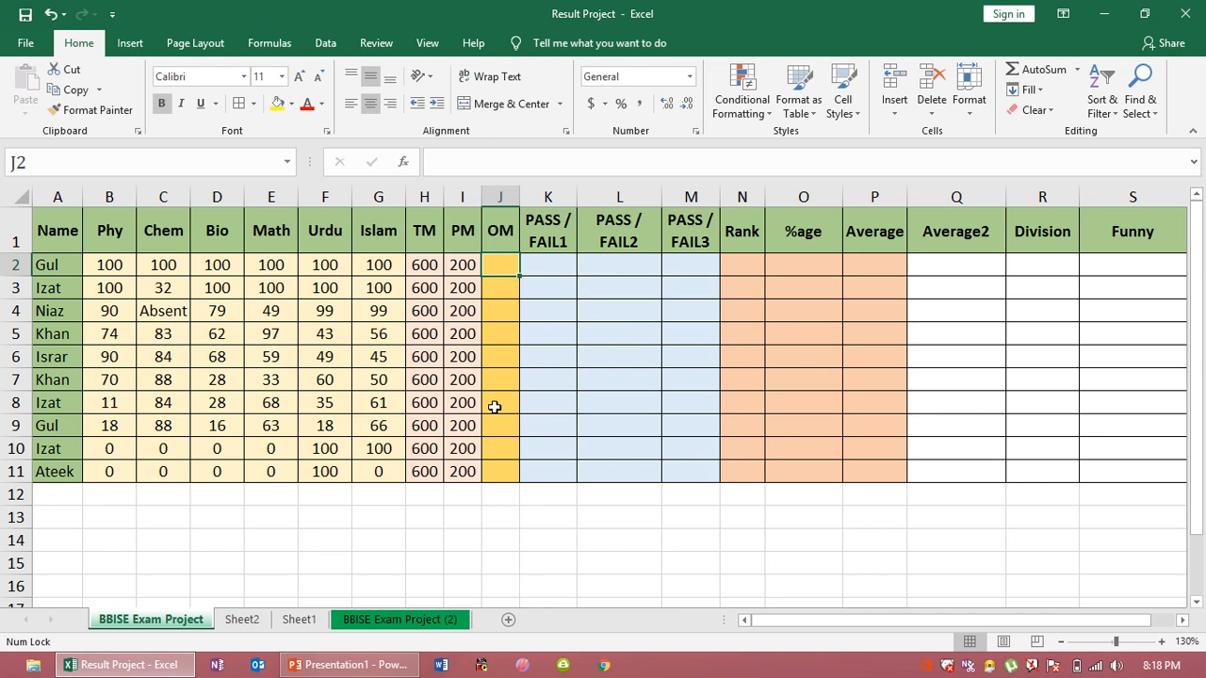
{"action": "type", "text": "=SUM("}
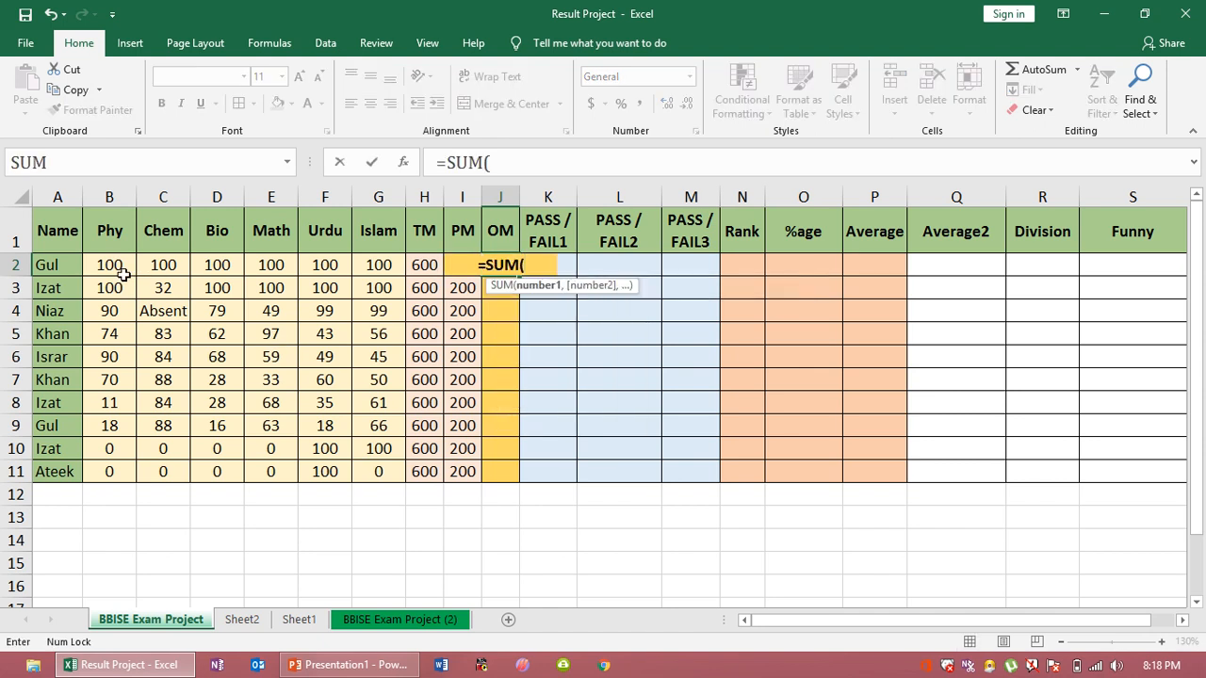
{"action": "left_click_drag", "start_coordinate": [116, 265], "coordinate": [368, 263]}
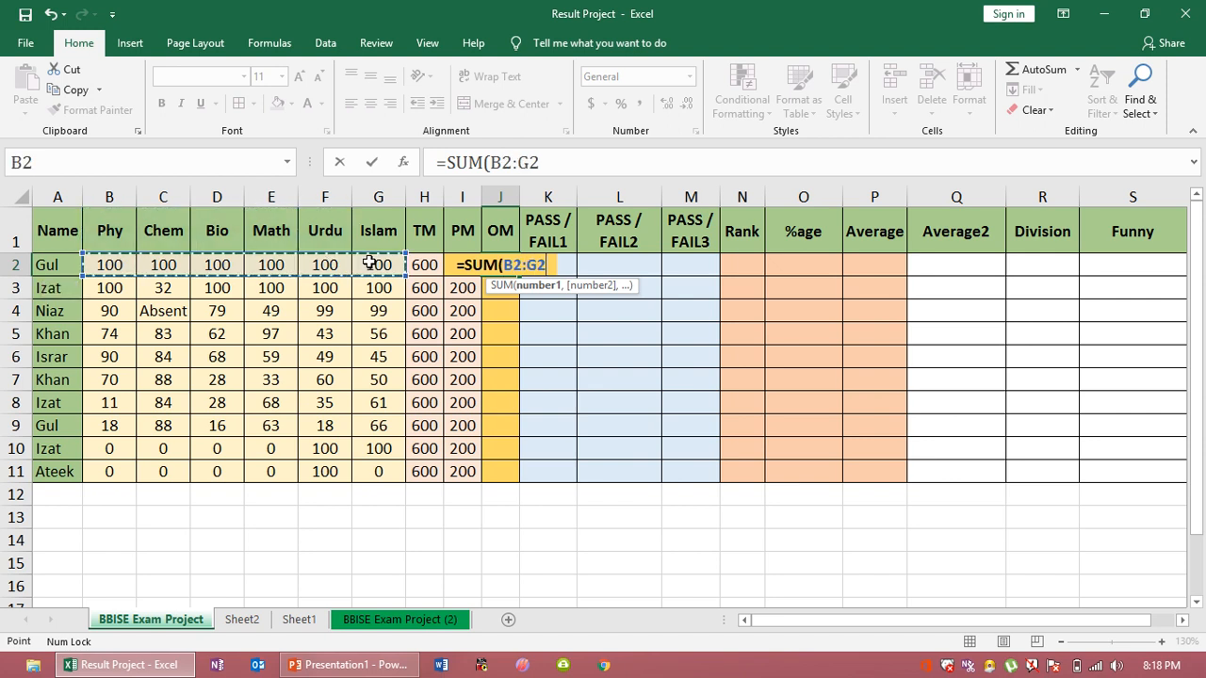
{"action": "type", "text": ")"}
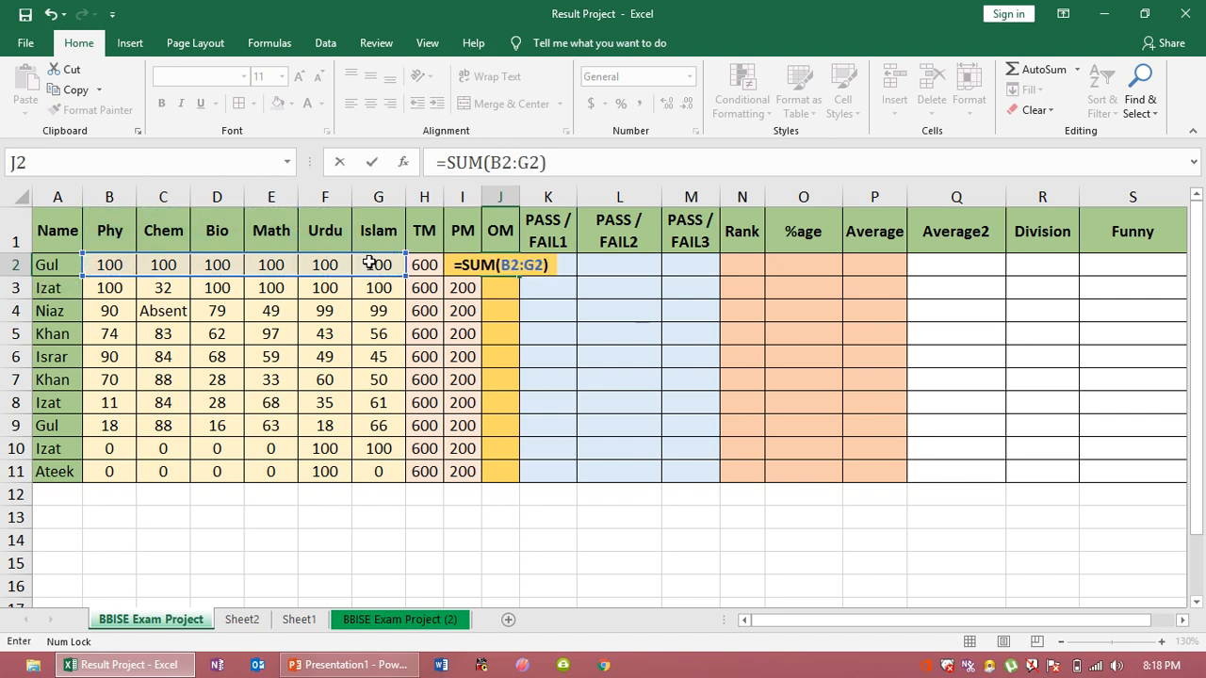
{"action": "key", "text": "Return"}
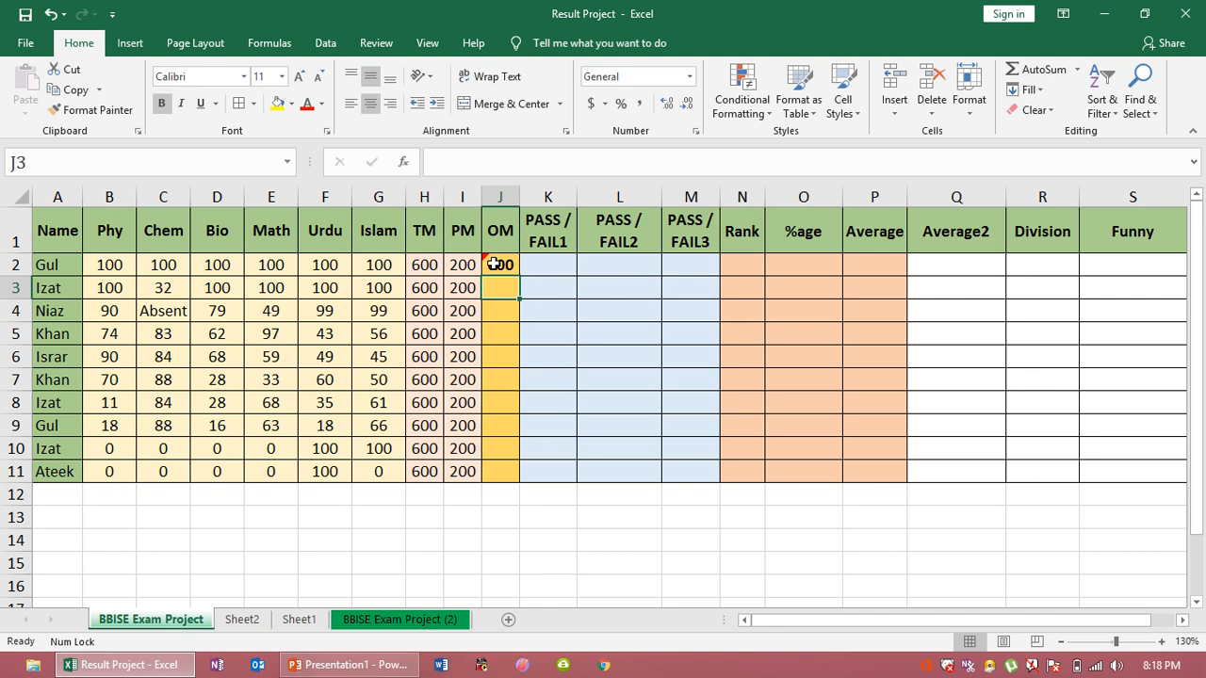
{"action": "left_click", "coordinate": [497, 266]}
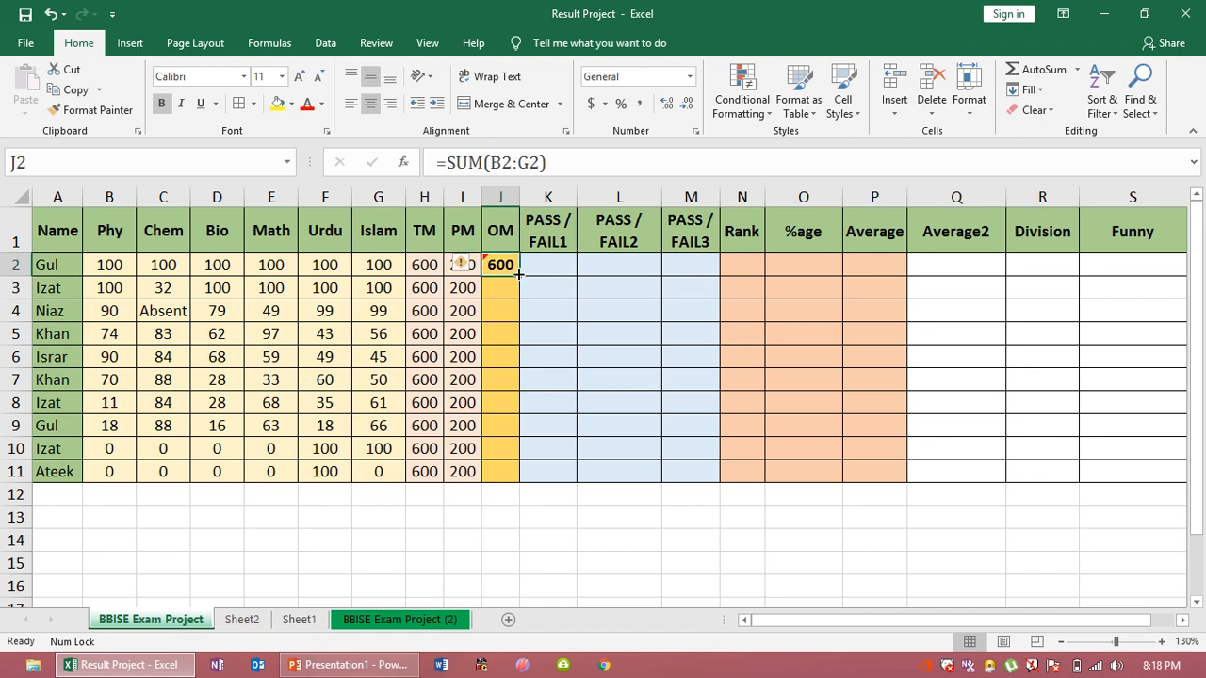
{"action": "double_click", "coordinate": [518, 274]}
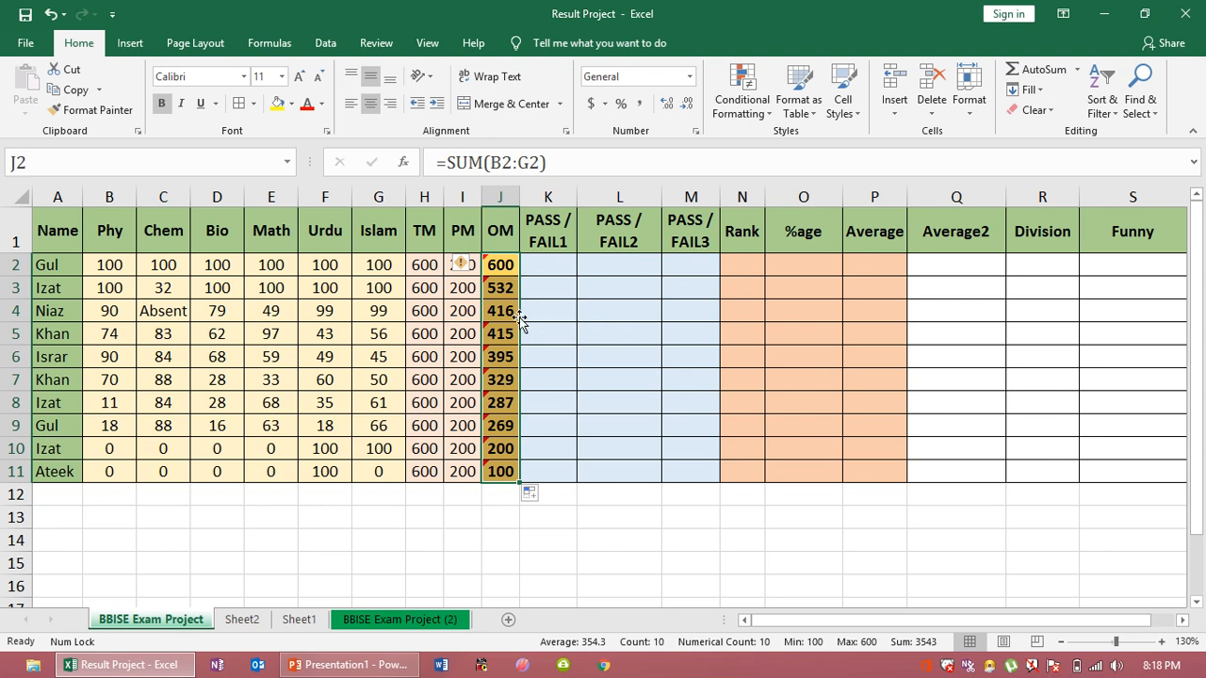
- Change the Bio mark in D5 to 50
{"action": "left_click", "coordinate": [228, 336]}
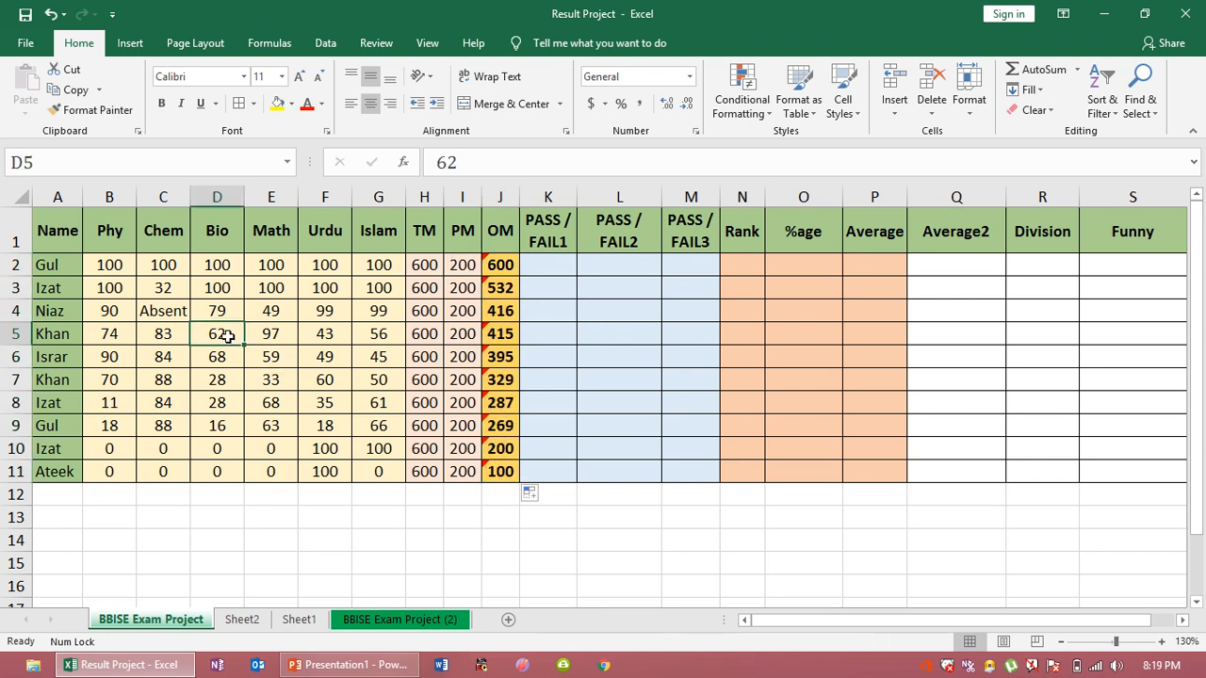
{"action": "type", "text": "50"}
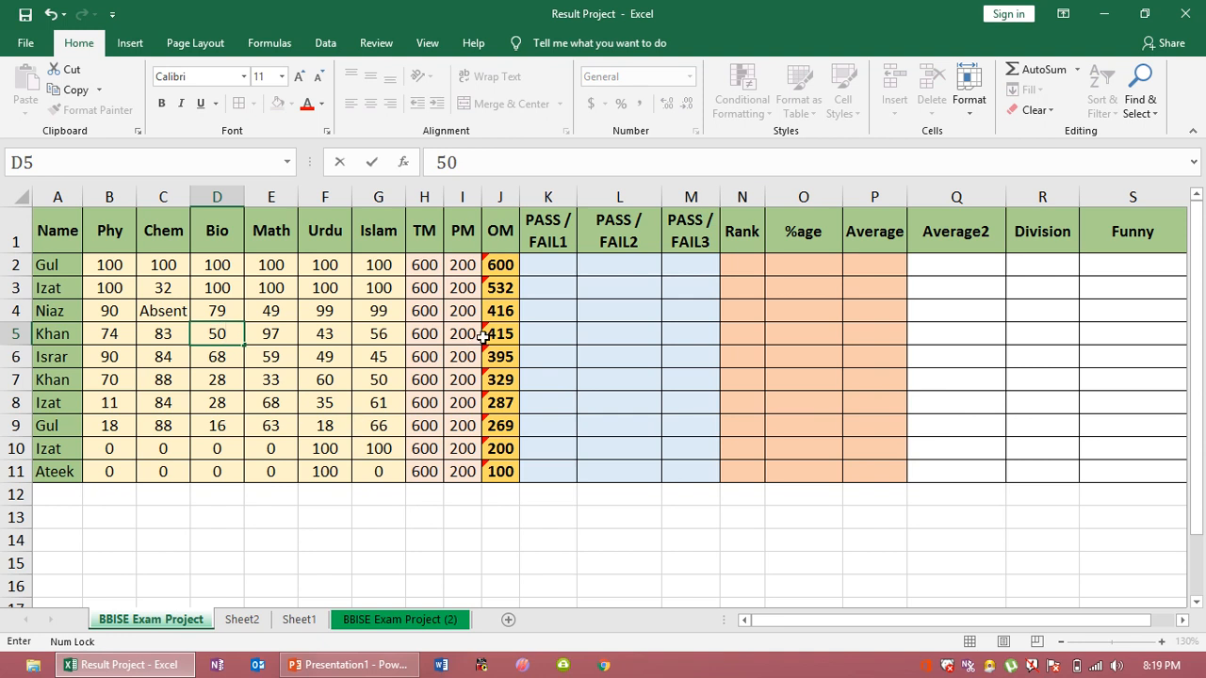
{"action": "key", "text": "Return"}
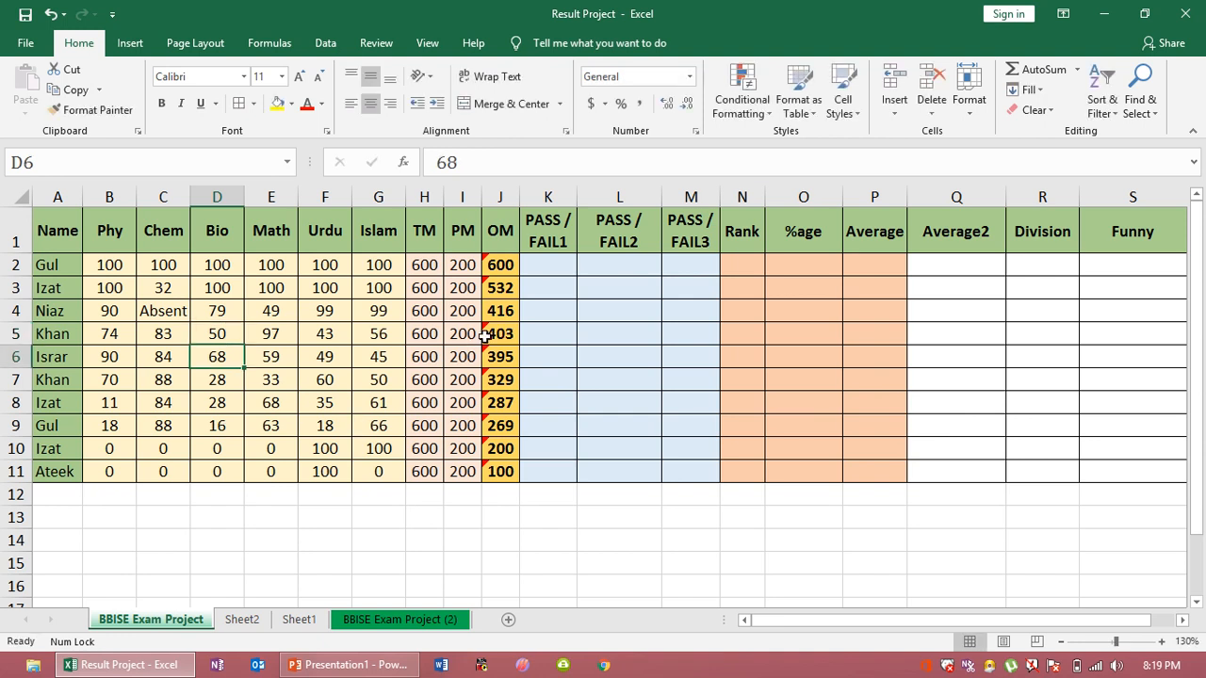
- Enter =IF(J2>=I2,"Pass","Fail") in K2 and fill it down the PASS / FAIL1 column to row 11
{"action": "left_click", "coordinate": [538, 264]}
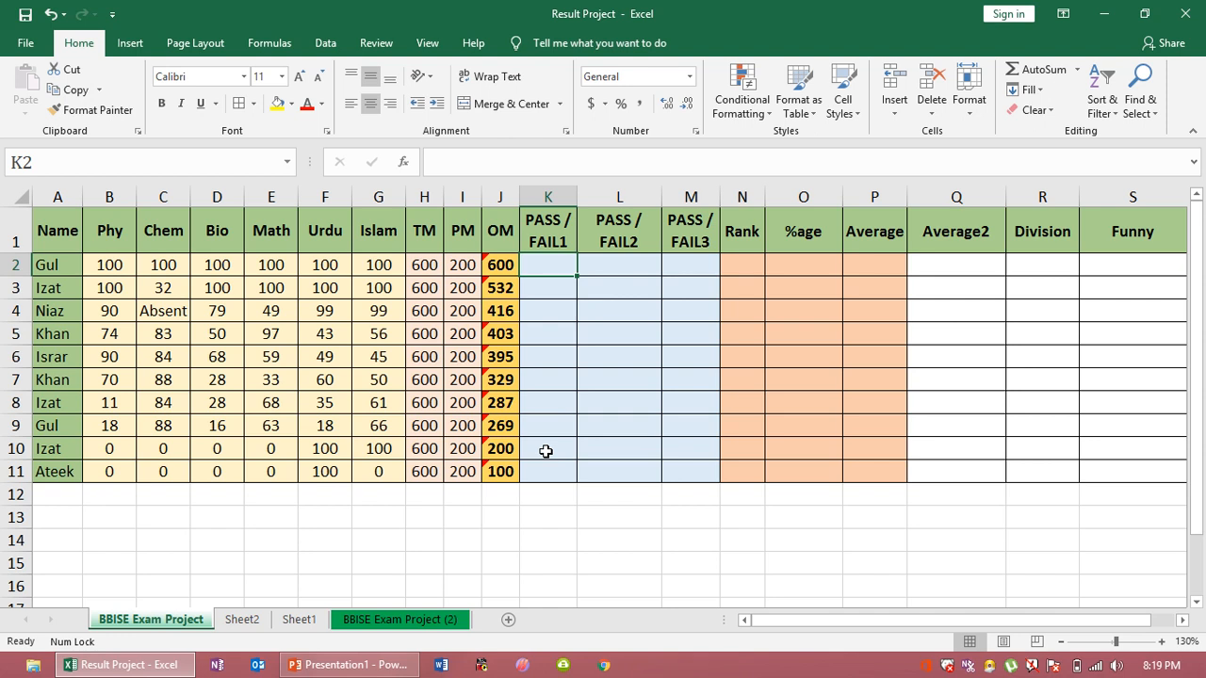
{"action": "type", "text": "=IF("}
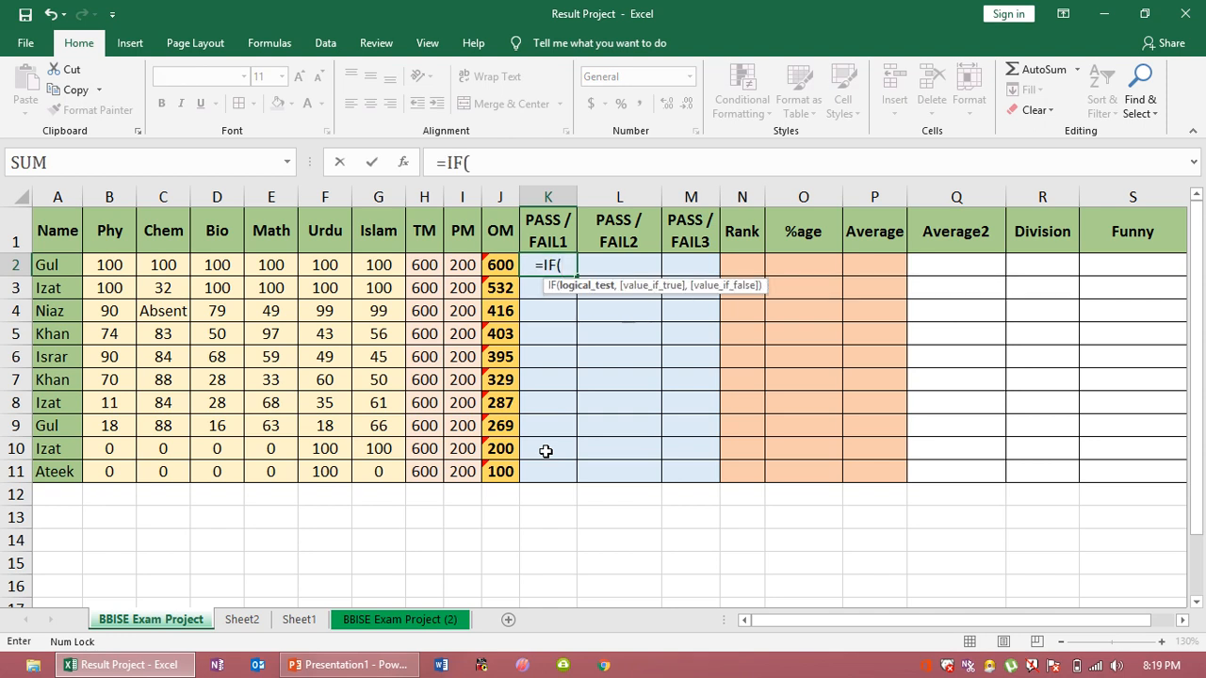
{"action": "left_click", "coordinate": [502, 267]}
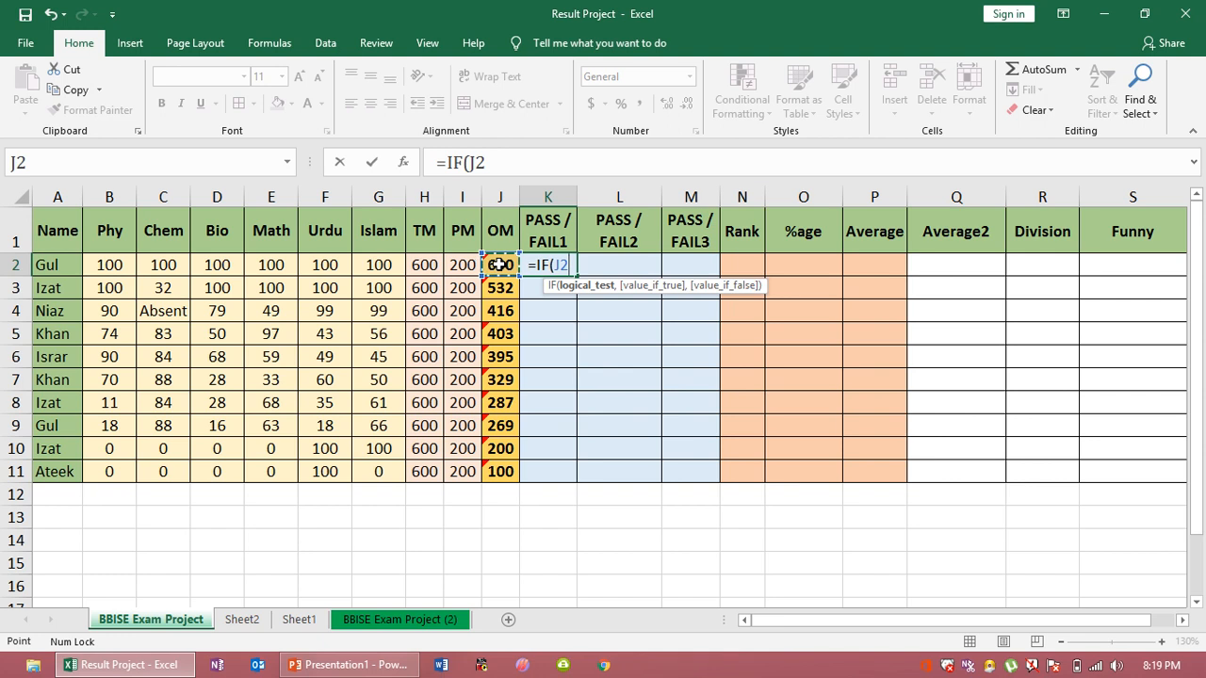
{"action": "type", "text": ">="}
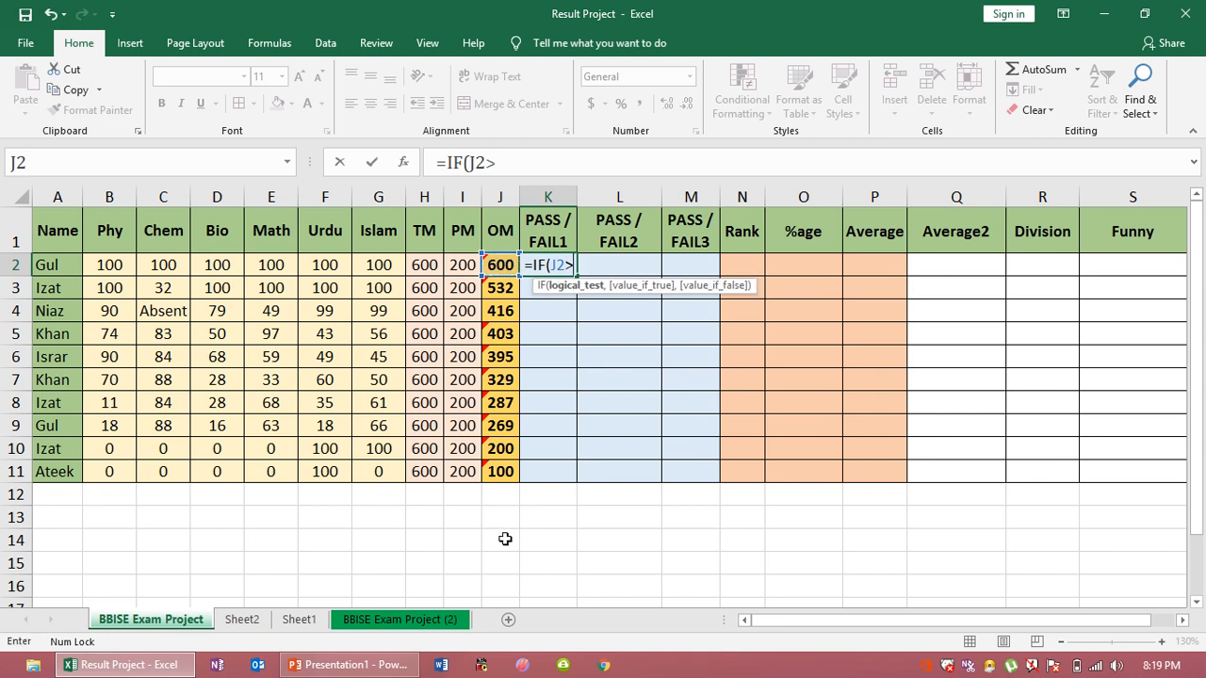
{"action": "left_click", "coordinate": [459, 263]}
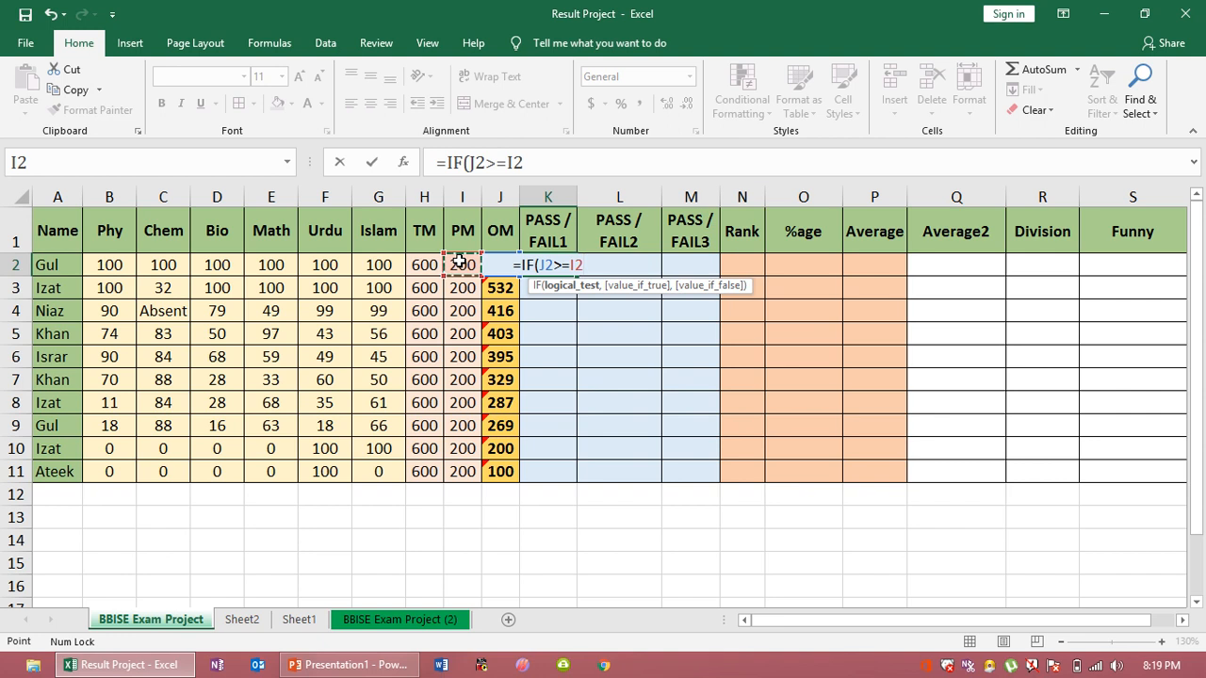
{"action": "type", "text": ",\""}
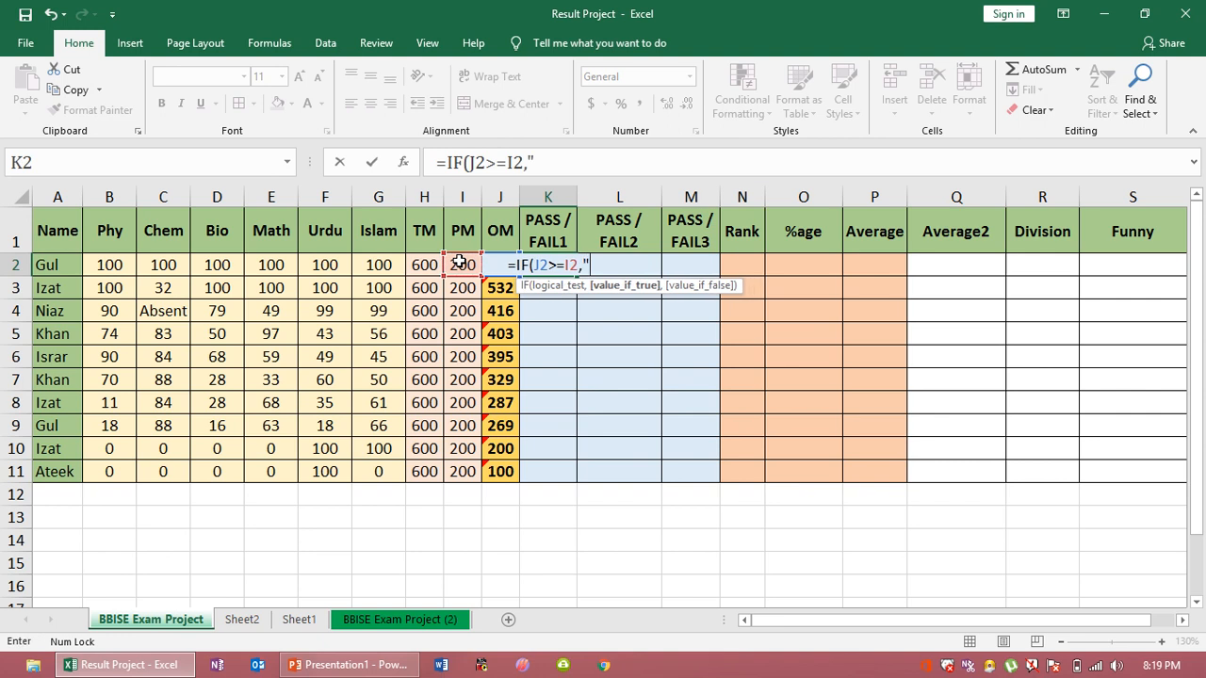
{"action": "key", "text": "Caps_Lock"}
{"action": "type", "text": "PA"}
{"action": "key", "text": "Caps_Lock"}
{"action": "key", "text": "BackSpace"}
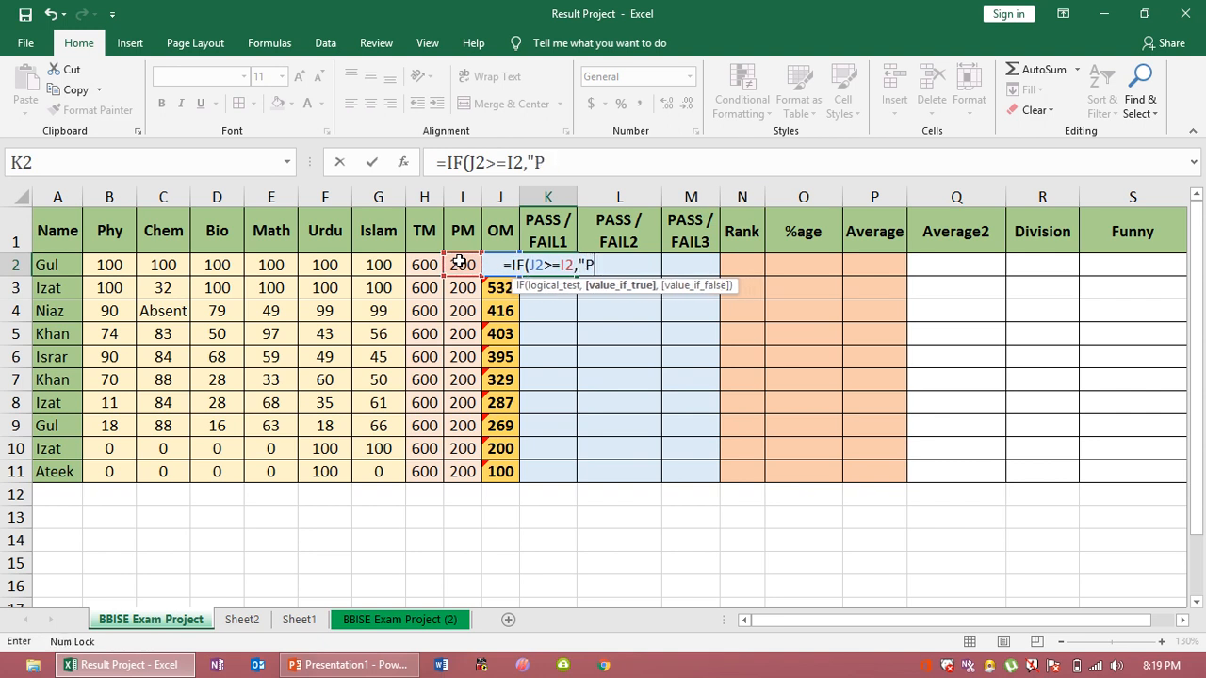
{"action": "type", "text": "ass\",\""}
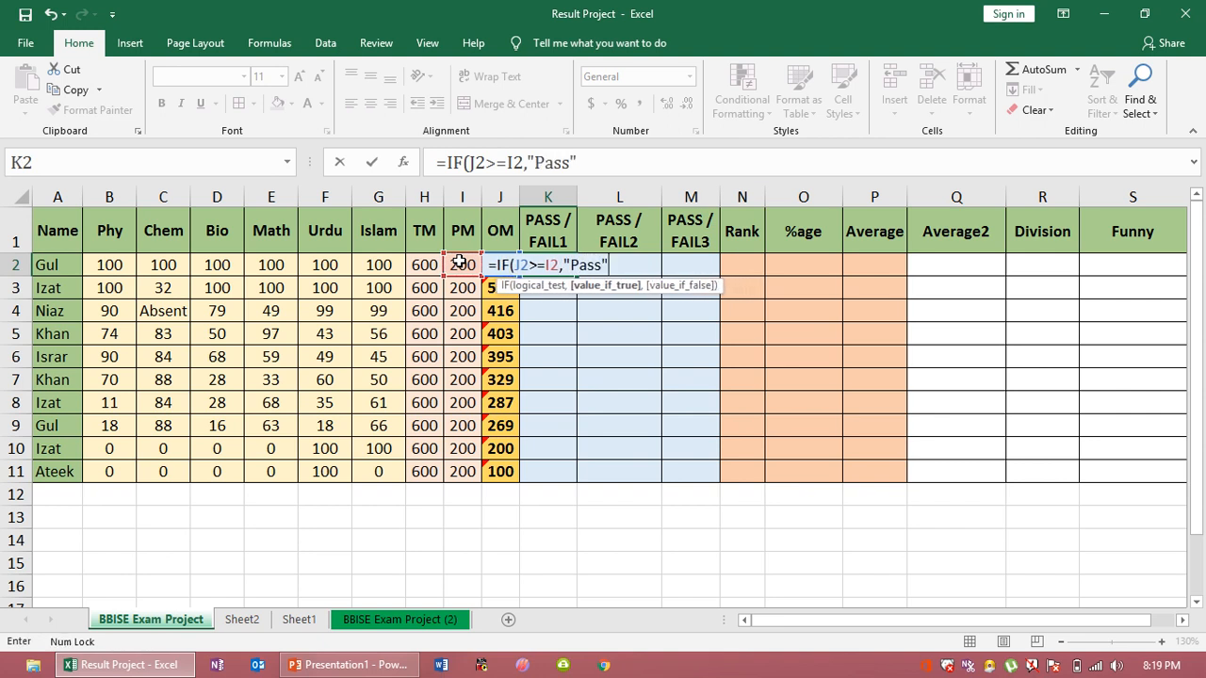
{"action": "key", "text": "Caps_Lock"}
{"action": "type", "text": "F"}
{"action": "key", "text": "Caps_Lock"}
{"action": "type", "text": "ail\")"}
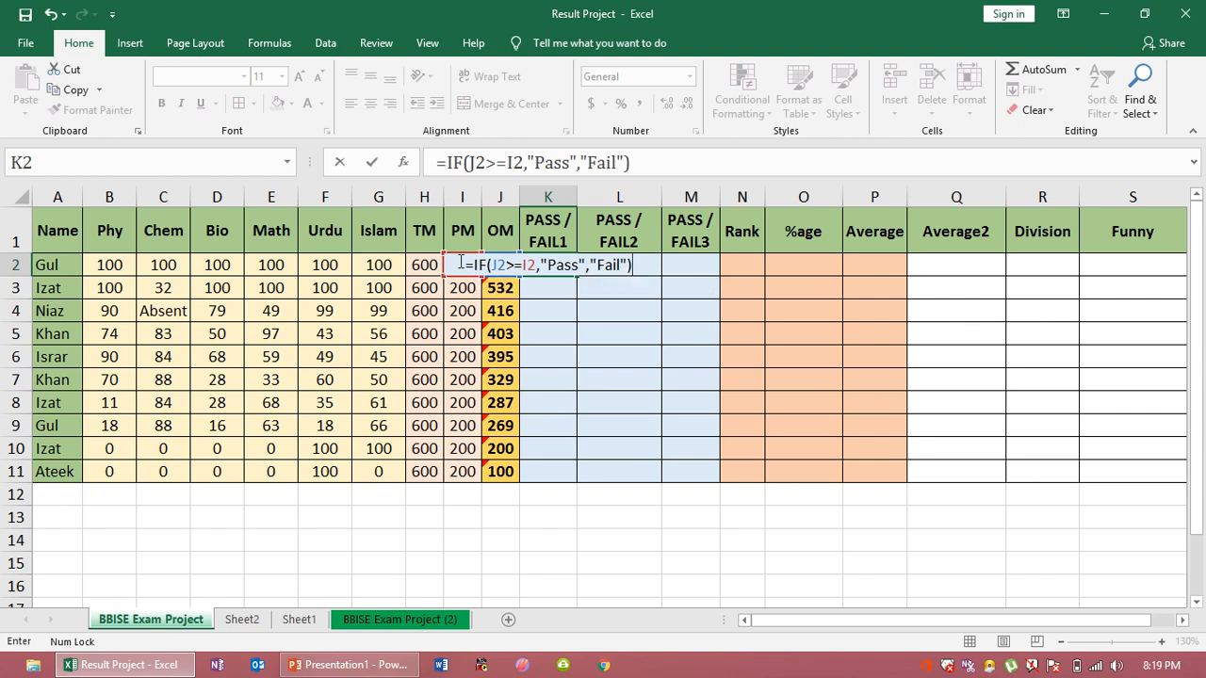
{"action": "key", "text": "Return"}
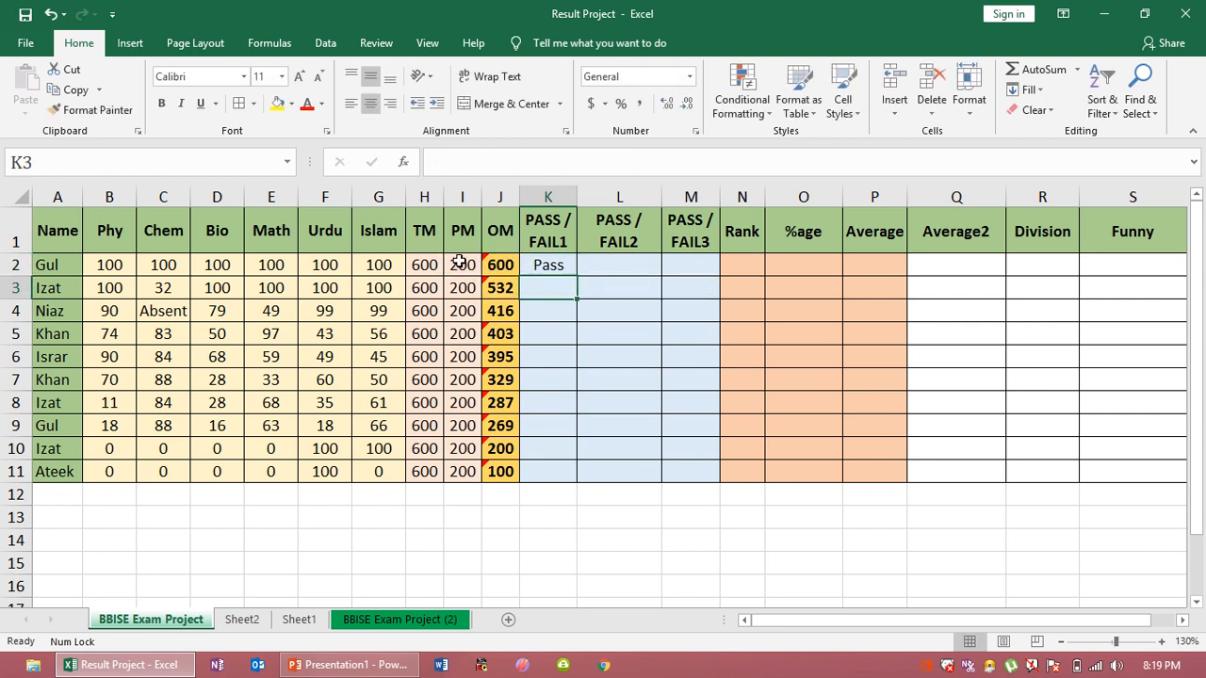
{"action": "left_click", "coordinate": [549, 264]}
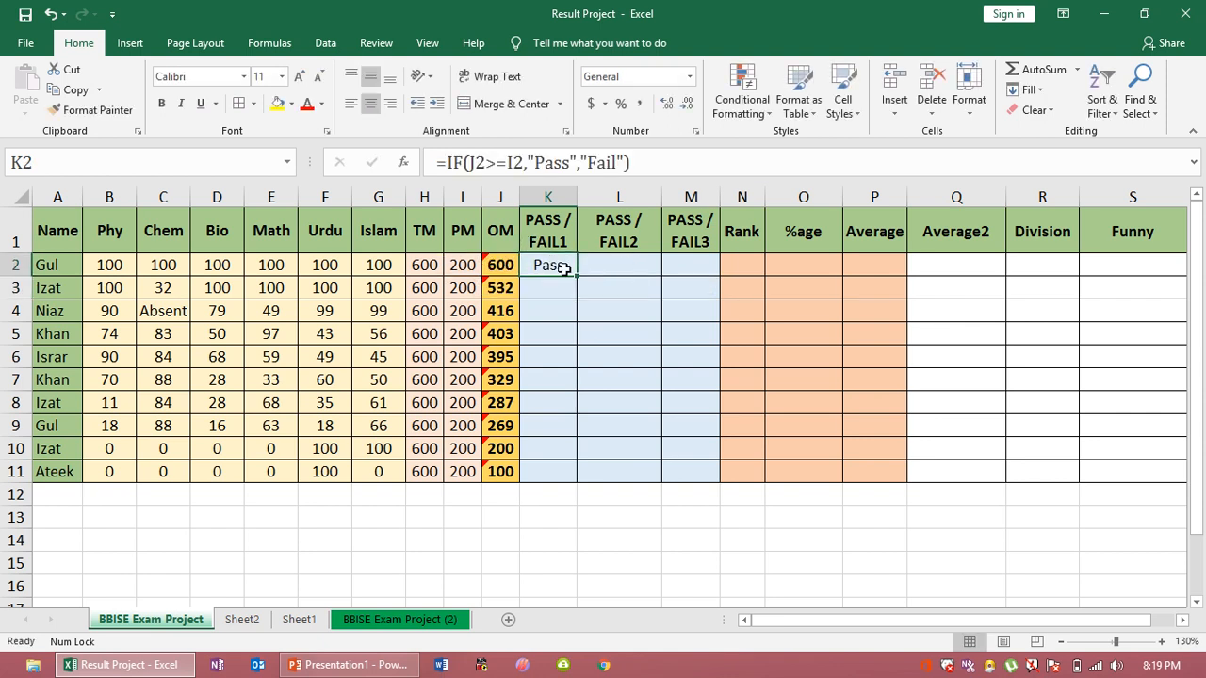
{"action": "double_click", "coordinate": [576, 276]}
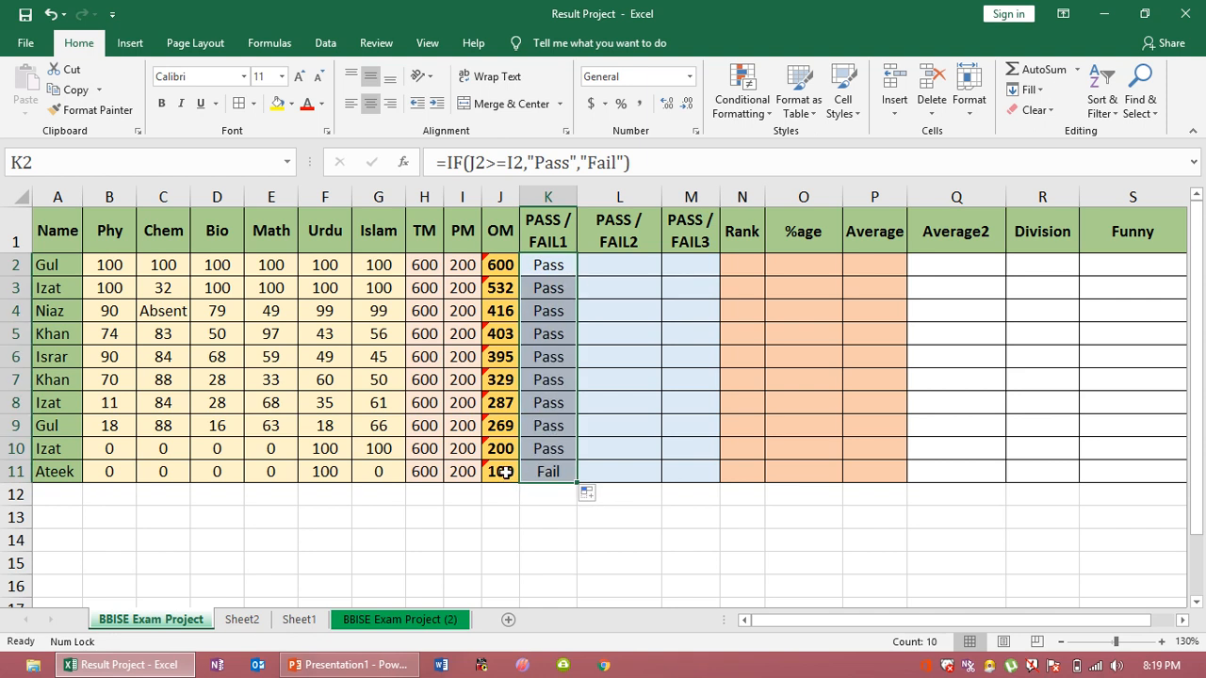
- Ignore the formula error flags on the OM totals in J2:J11
{"action": "left_click", "coordinate": [504, 472]}
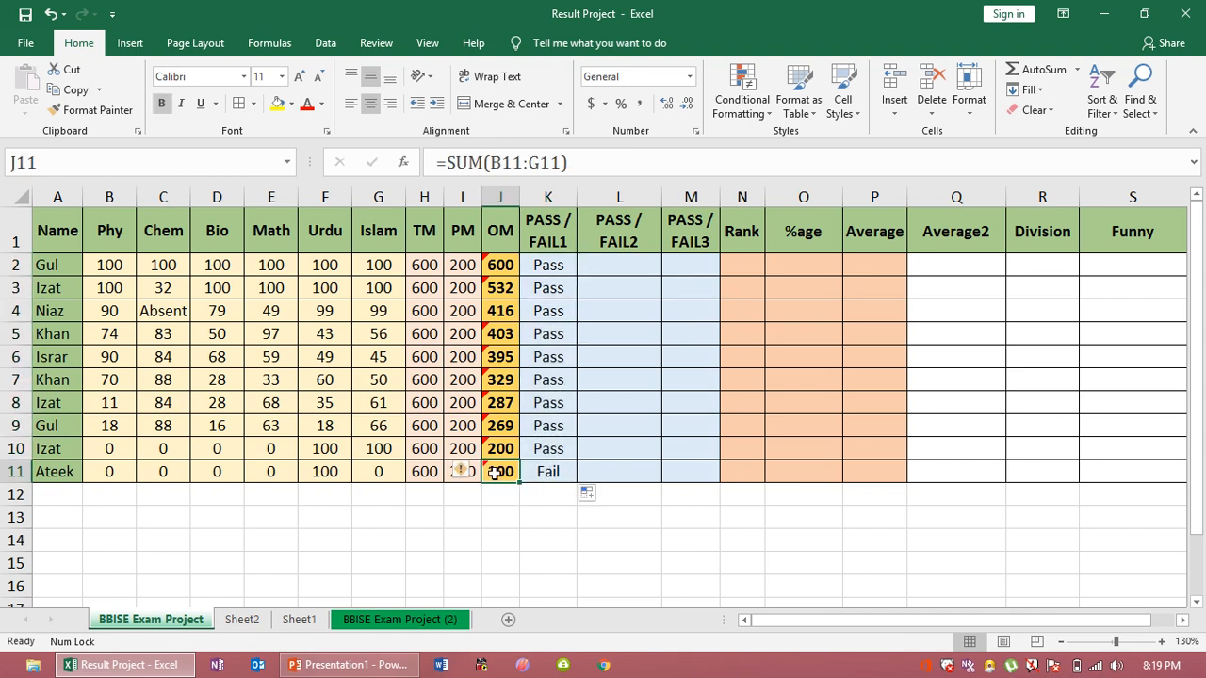
{"action": "left_click_drag", "start_coordinate": [502, 263], "coordinate": [508, 471]}
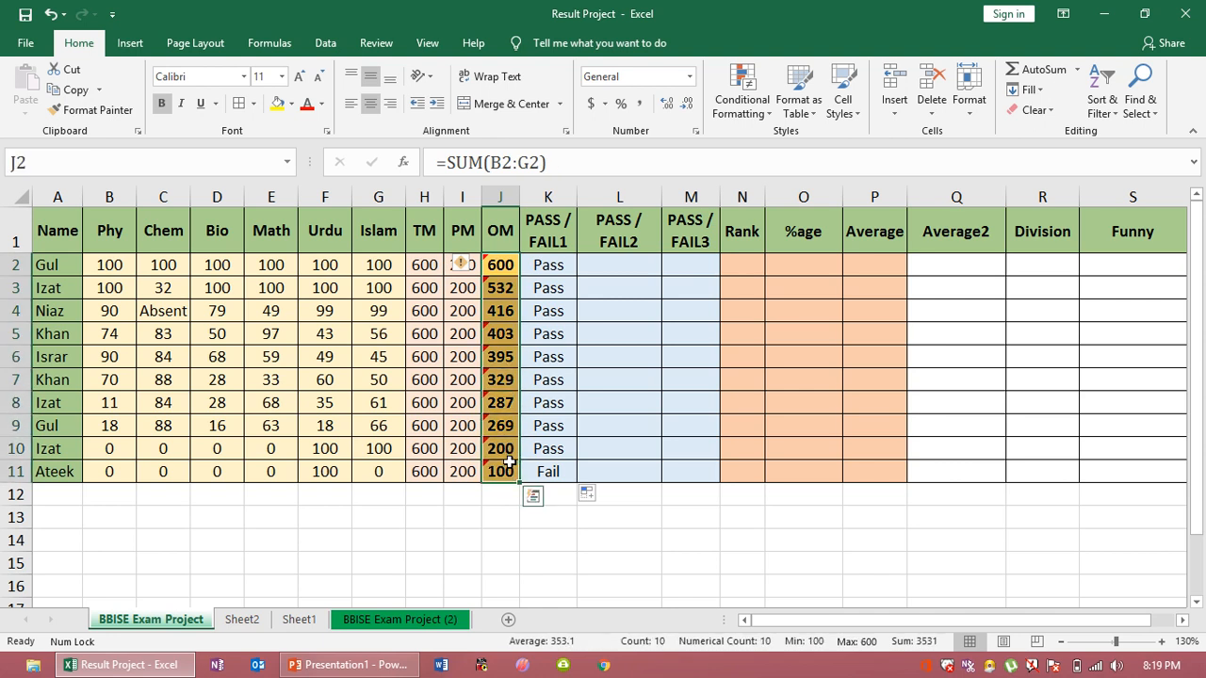
{"action": "left_click", "coordinate": [468, 265]}
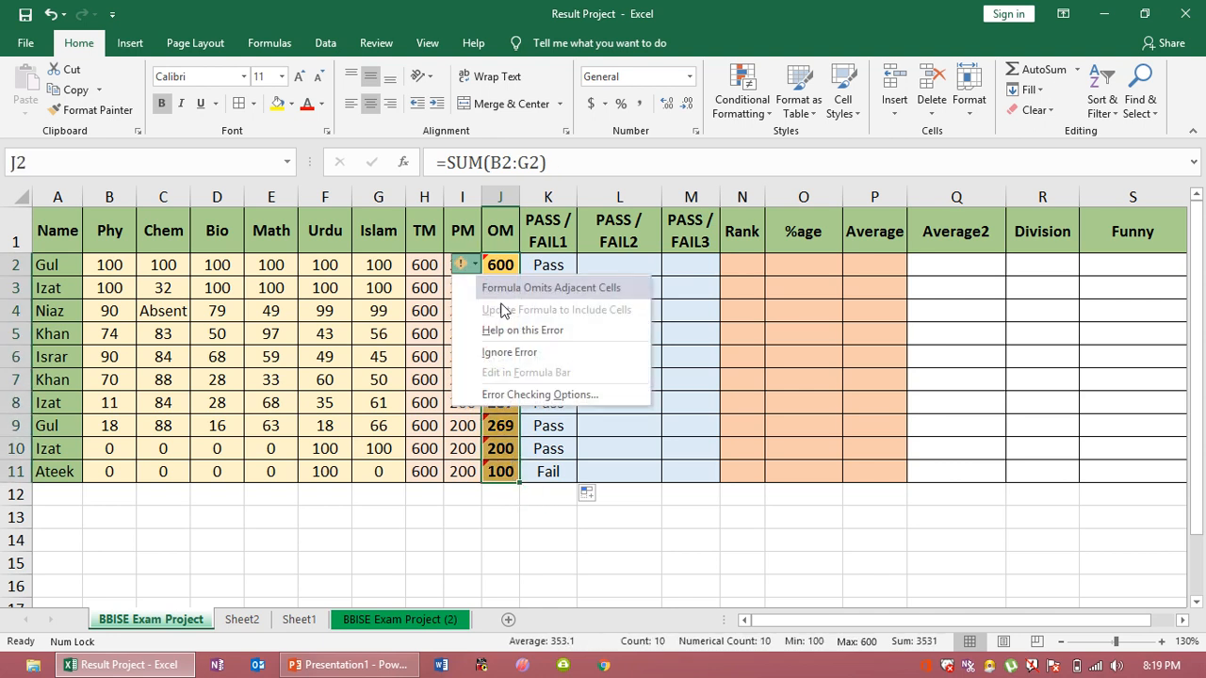
{"action": "left_click", "coordinate": [511, 352]}
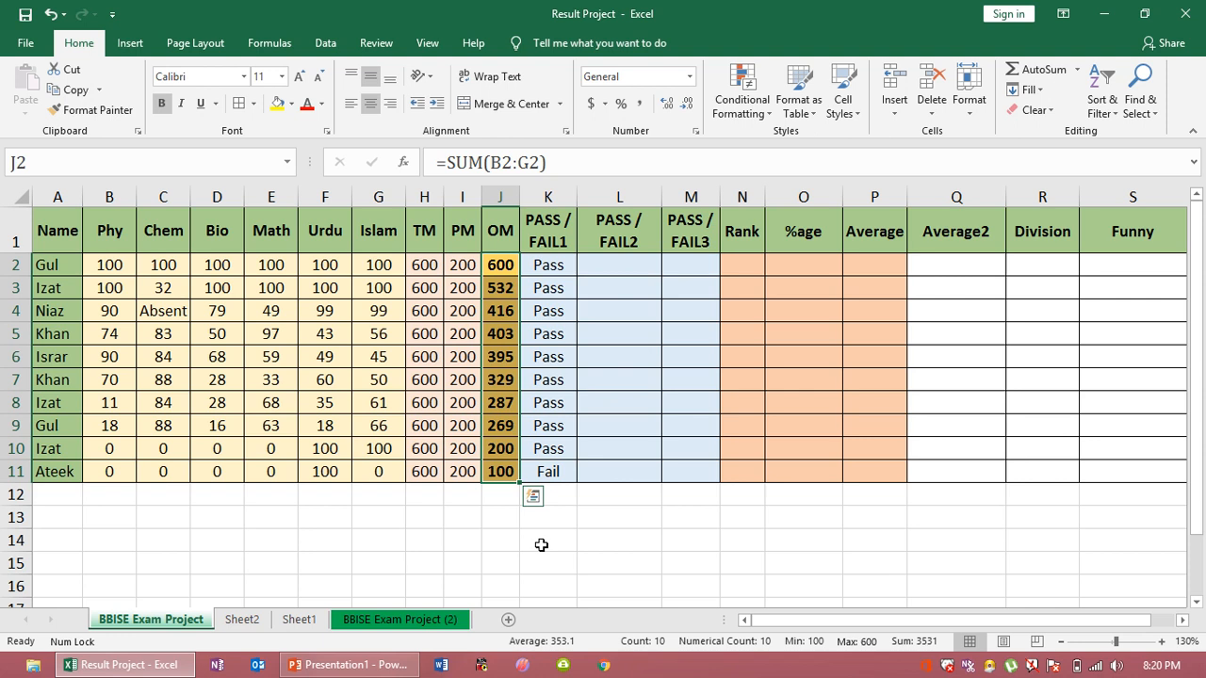
{"action": "left_click", "coordinate": [550, 473]}
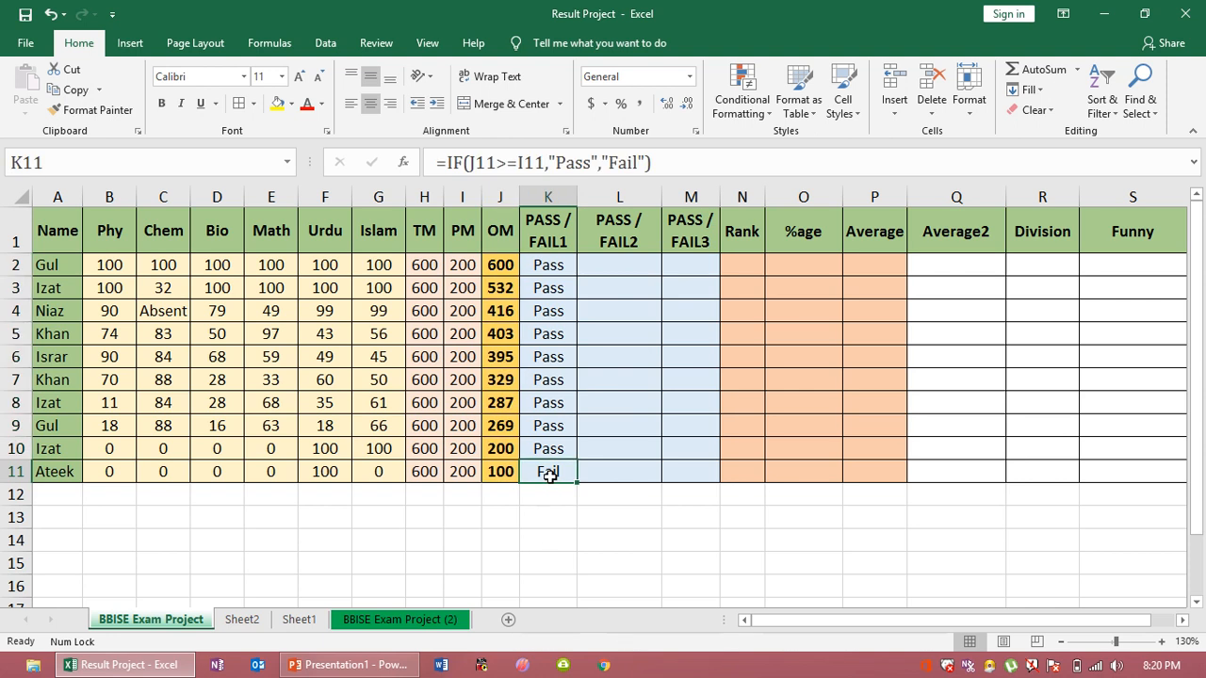
{"action": "left_click", "coordinate": [470, 471]}
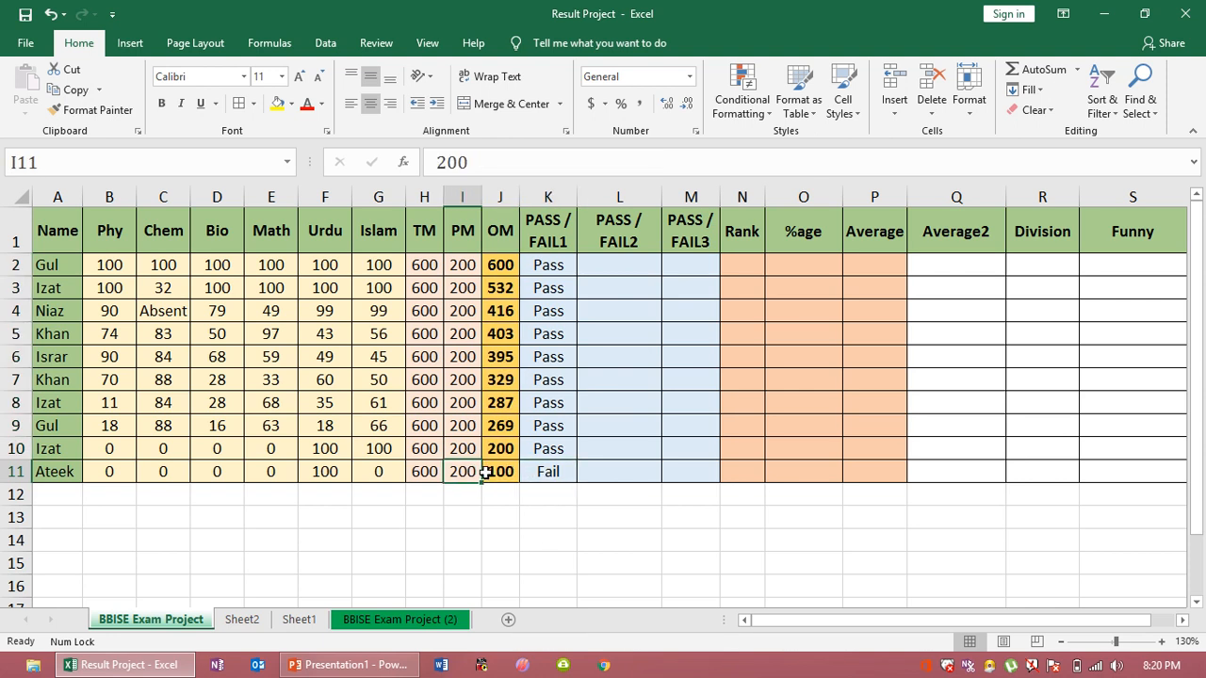
{"action": "left_click", "coordinate": [603, 266]}
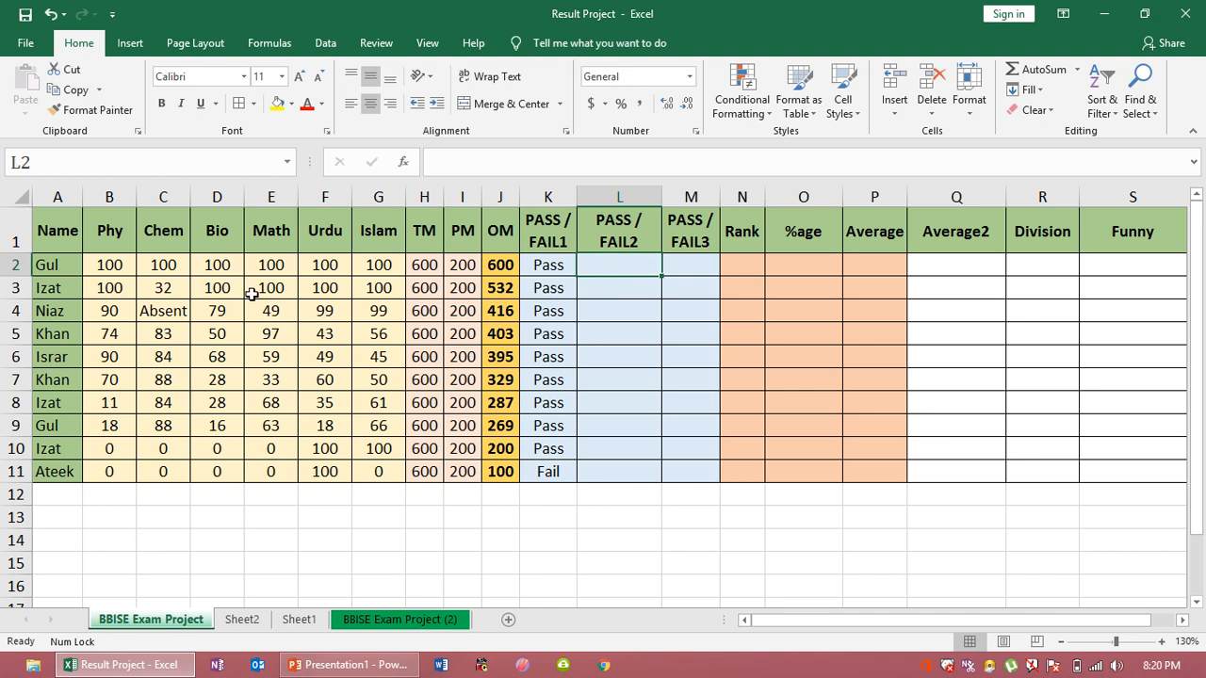
{"action": "left_click", "coordinate": [165, 287]}
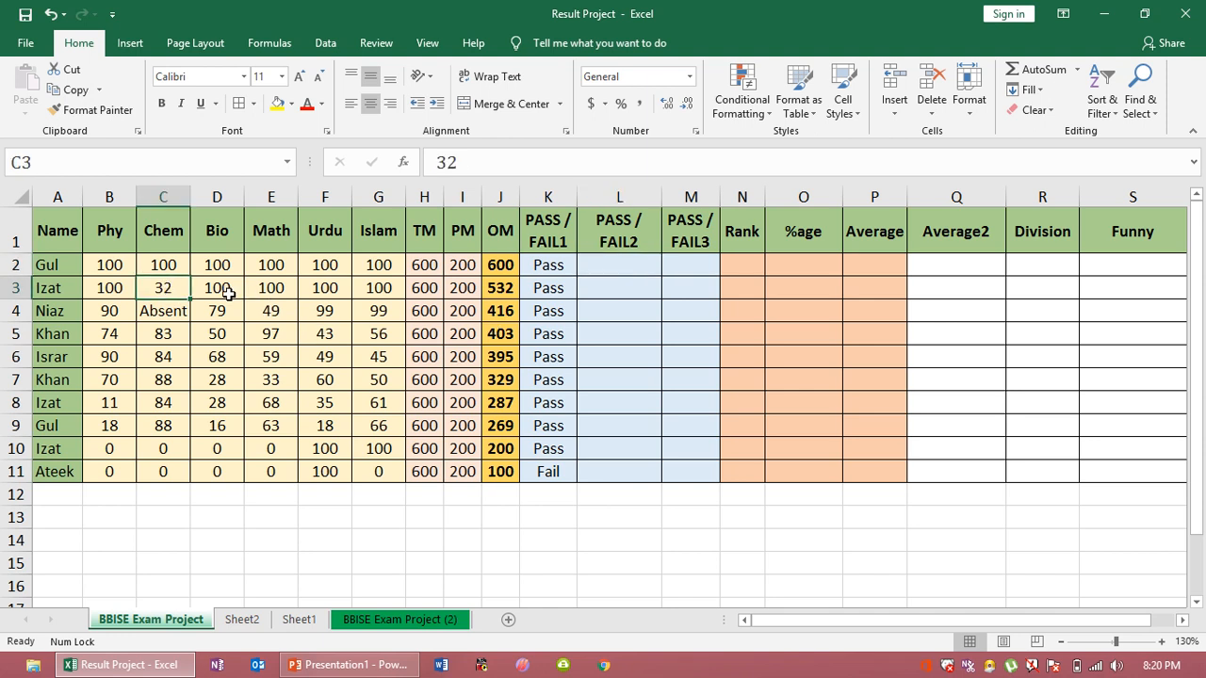
{"action": "left_click", "coordinate": [523, 290]}
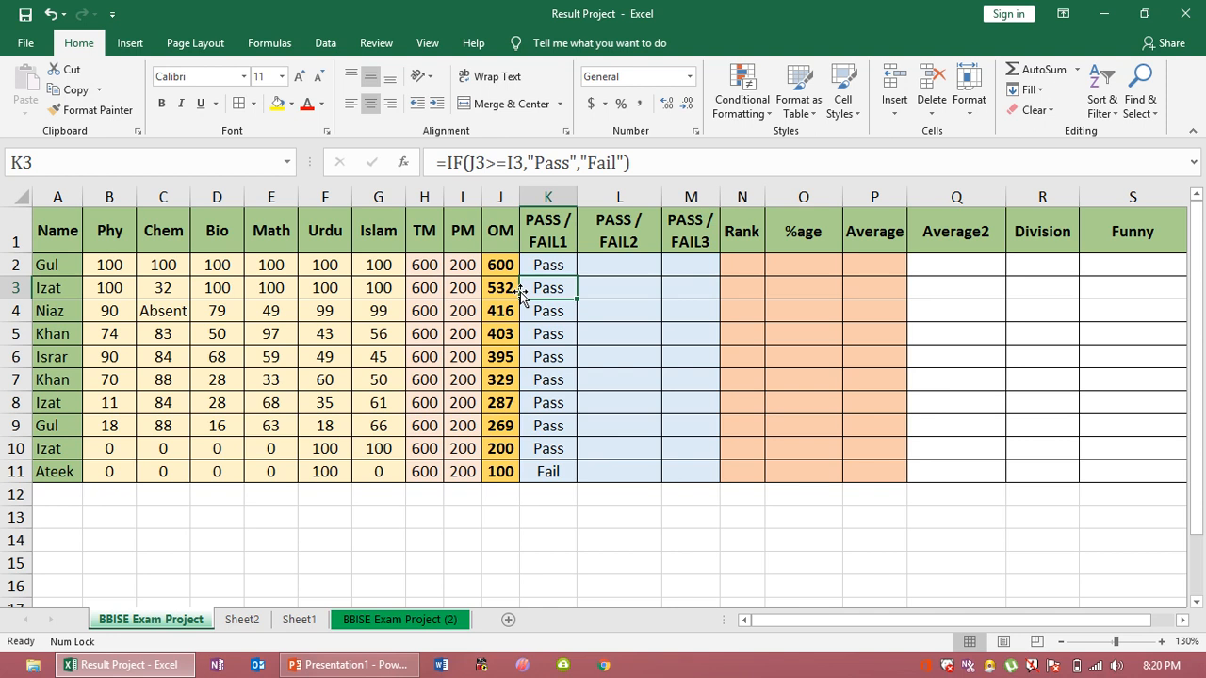
- Start an IF formula with an AND test in L2, with the conditions B2>=33, C2>=33 and D2>=33
{"action": "left_click", "coordinate": [628, 282]}
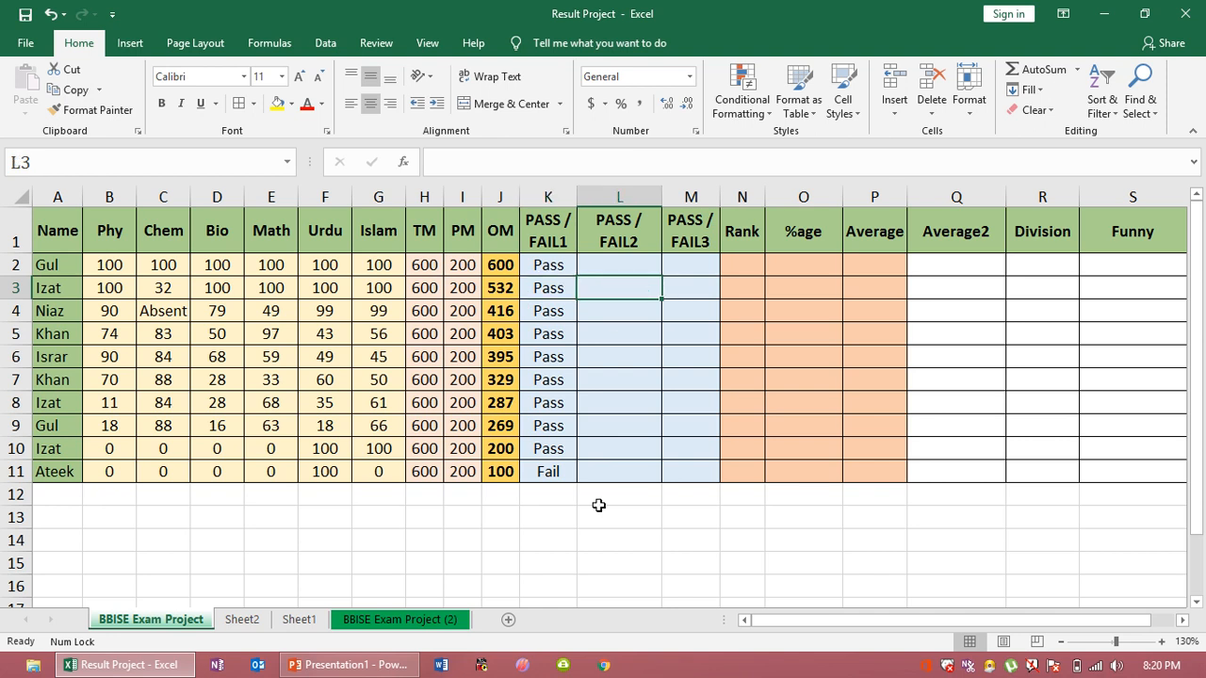
{"action": "key", "text": "Up"}
{"action": "type", "text": "=IF(an"}
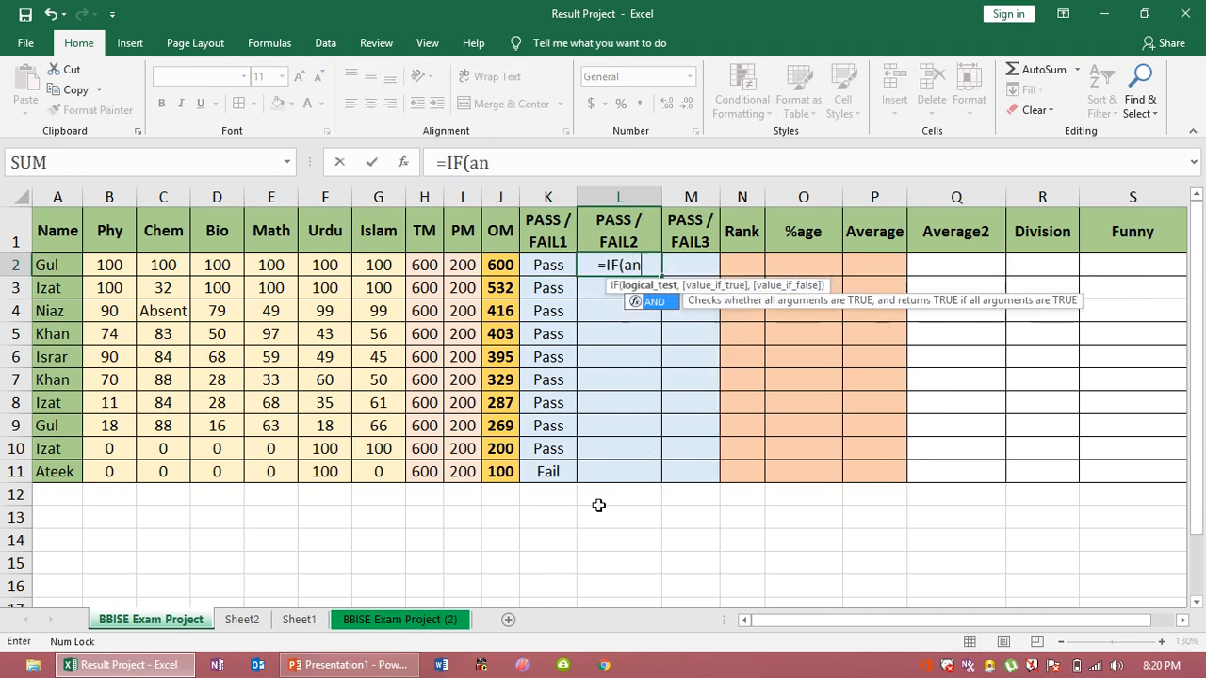
{"action": "key", "text": "Tab"}
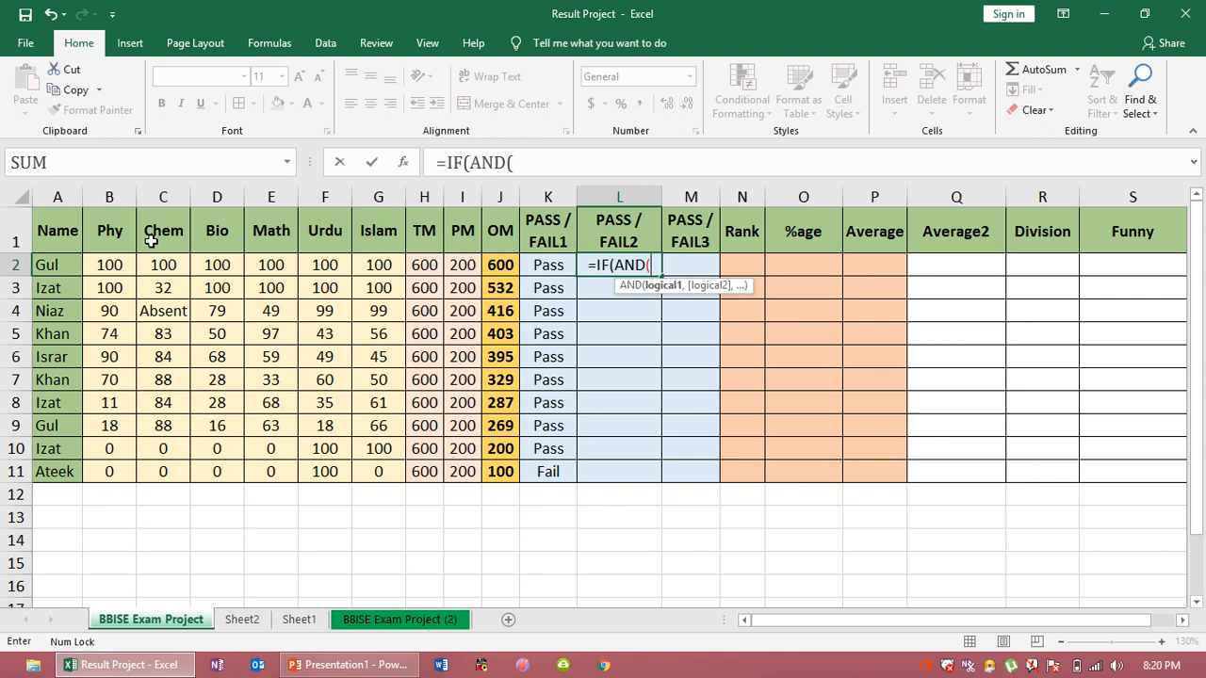
{"action": "left_click", "coordinate": [115, 265]}
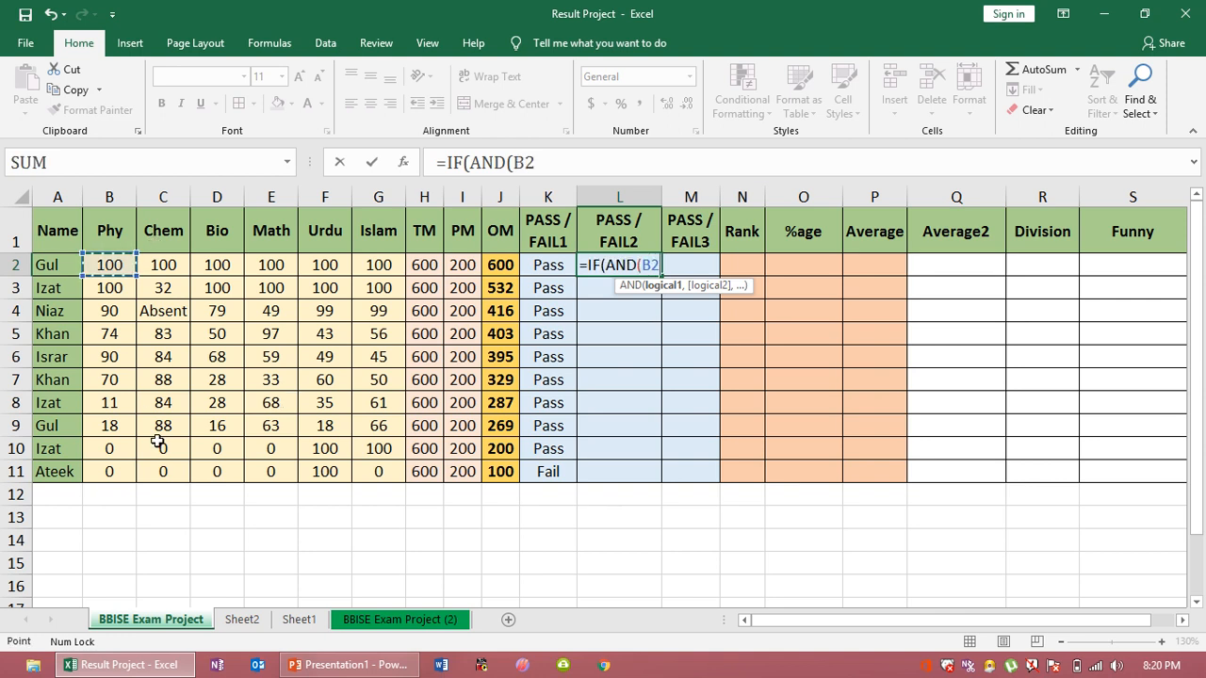
{"action": "type", "text": ">="}
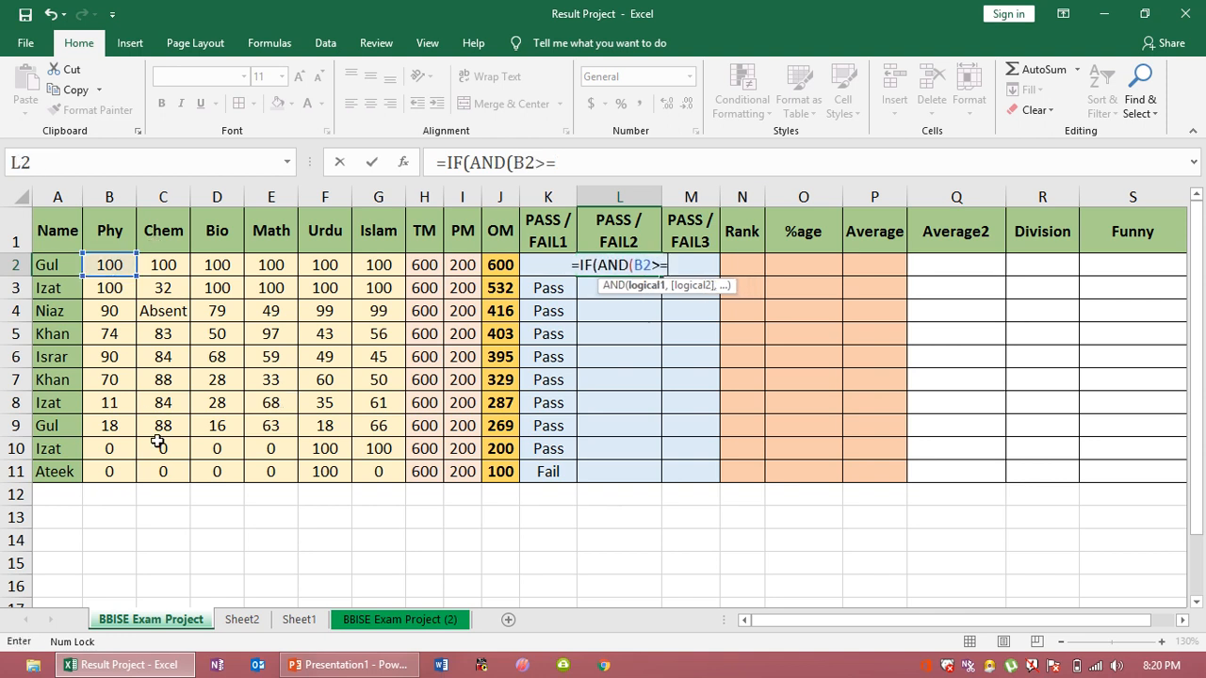
{"action": "type", "text": "33,"}
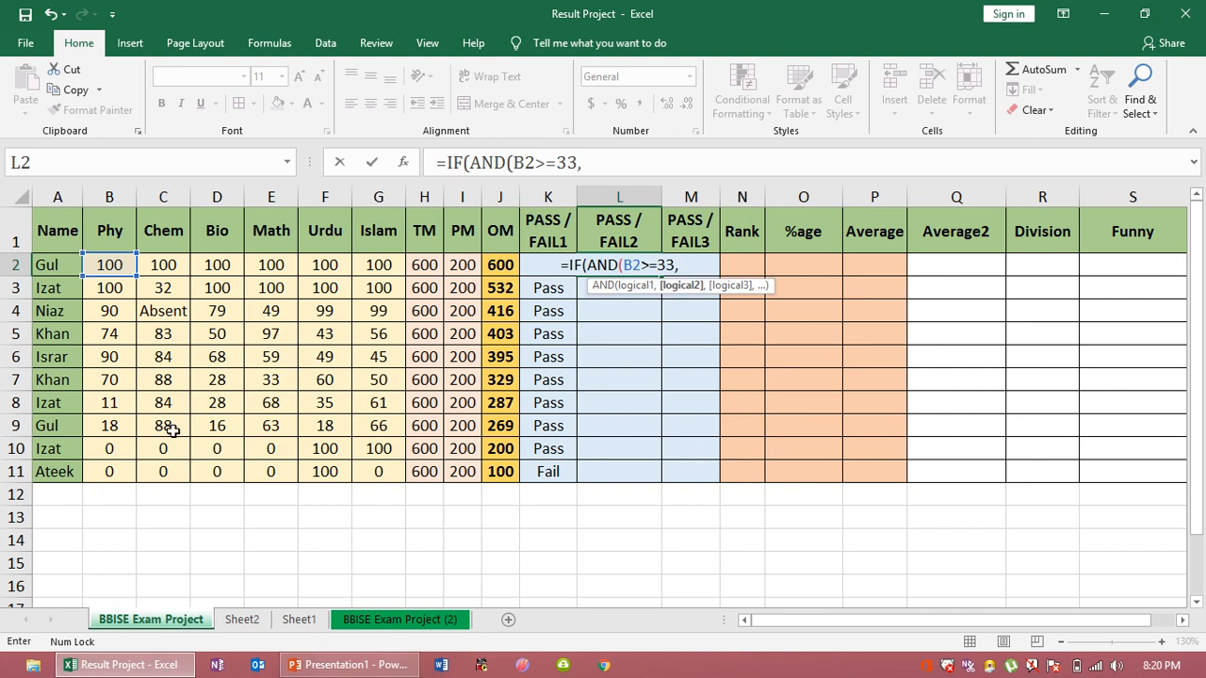
{"action": "left_click", "coordinate": [169, 266]}
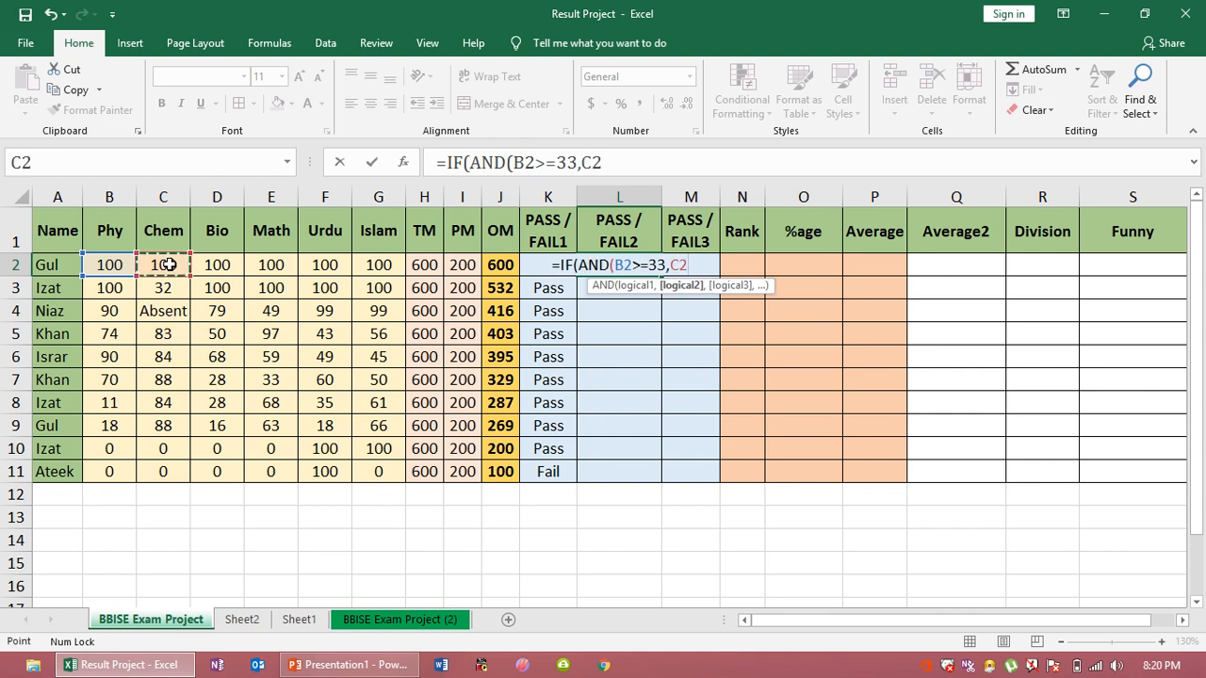
{"action": "type", "text": ">=33,"}
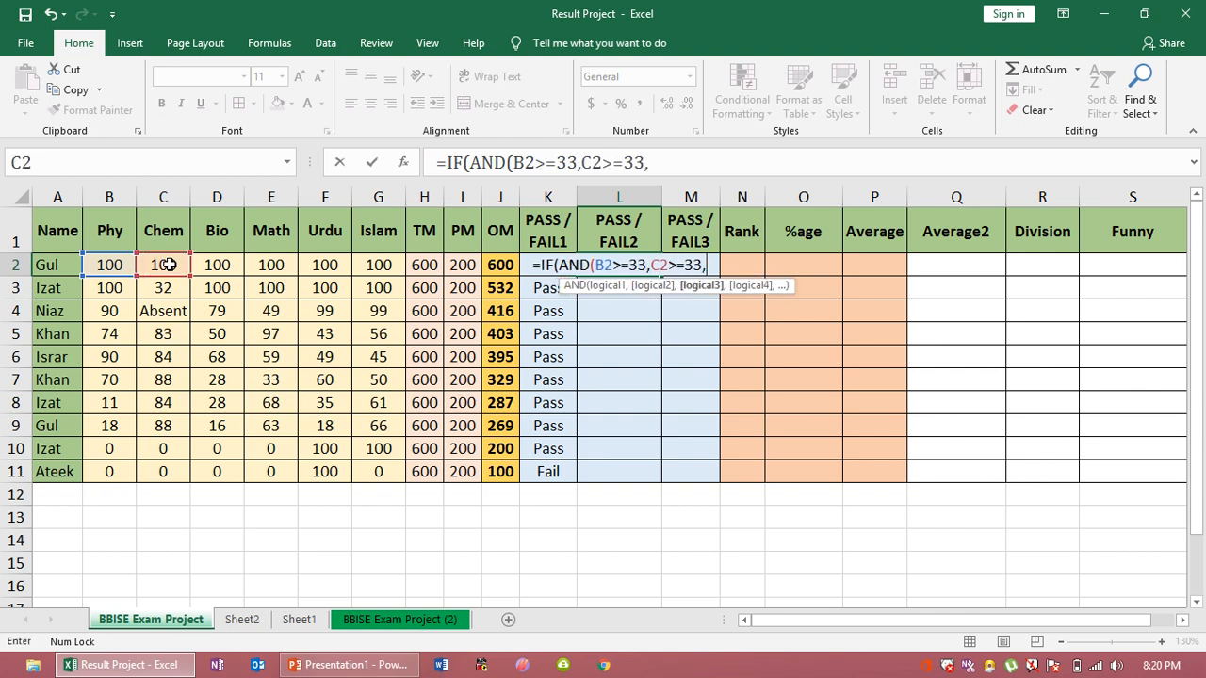
{"action": "left_click", "coordinate": [201, 264]}
{"action": "type", "text": ">"}
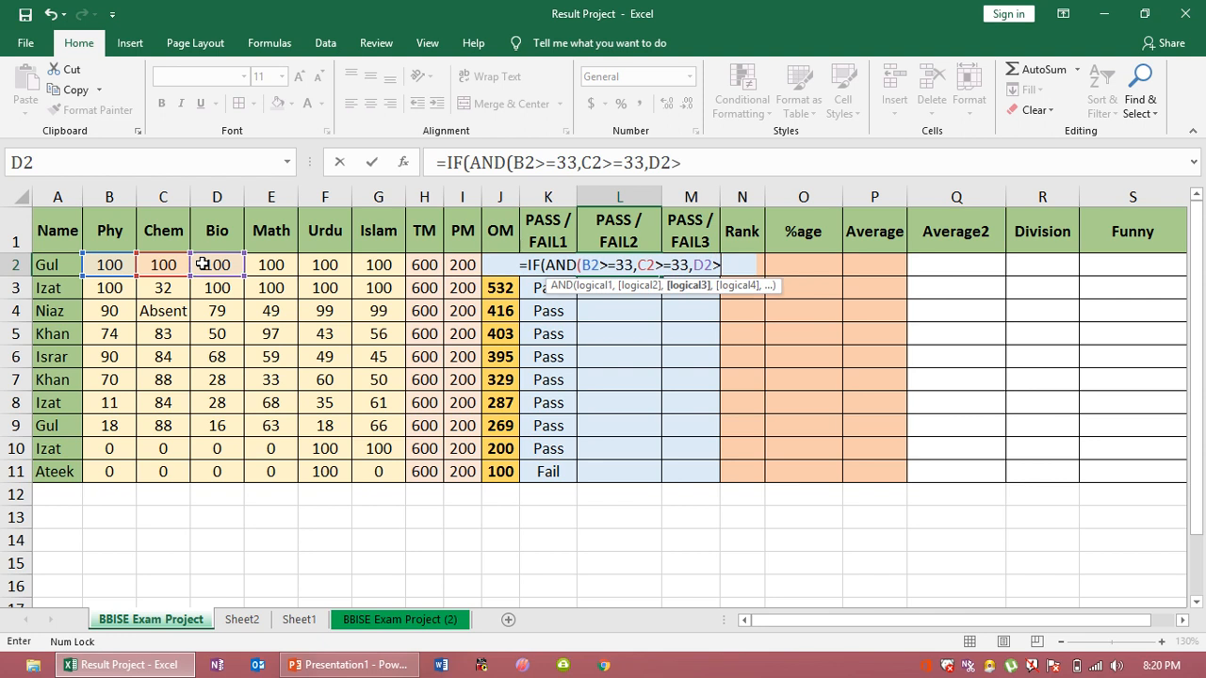
{"action": "type", "text": "=33,"}
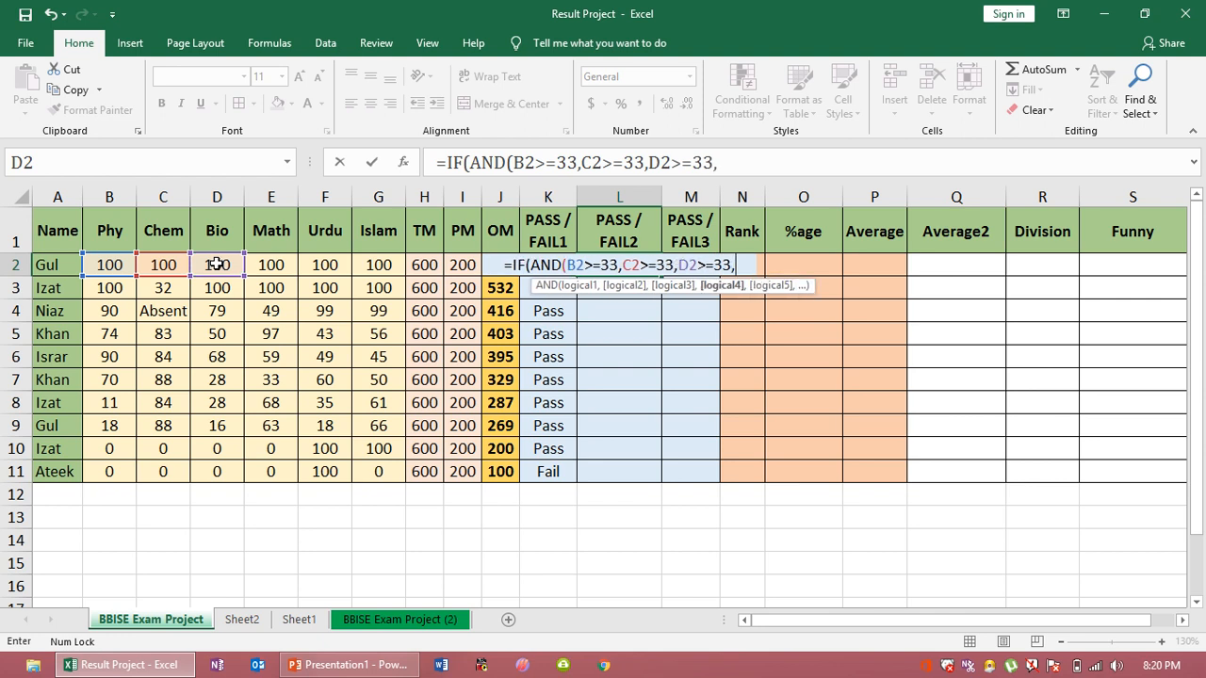
- Extend the AND test in L2 with the conditions E2>=33, F2>=33 and G2>=33
{"action": "left_click", "coordinate": [269, 265]}
{"action": "type", "text": ">=33,"}
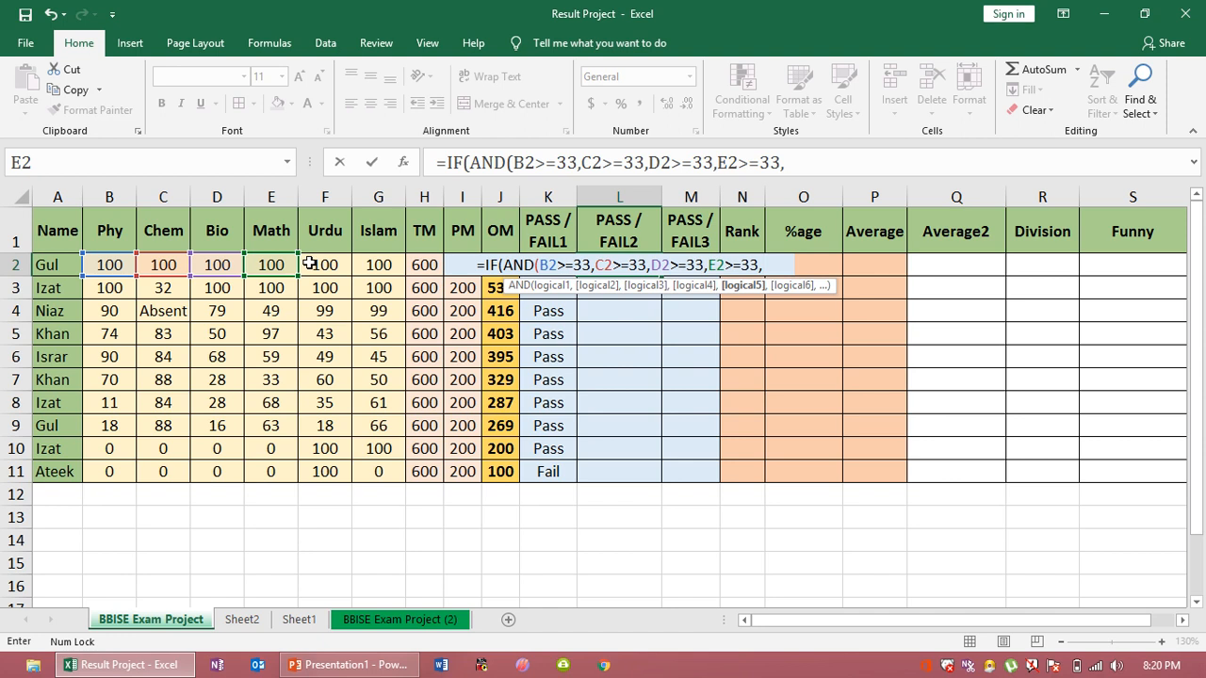
{"action": "left_click", "coordinate": [314, 264]}
{"action": "type", "text": ">=33"}
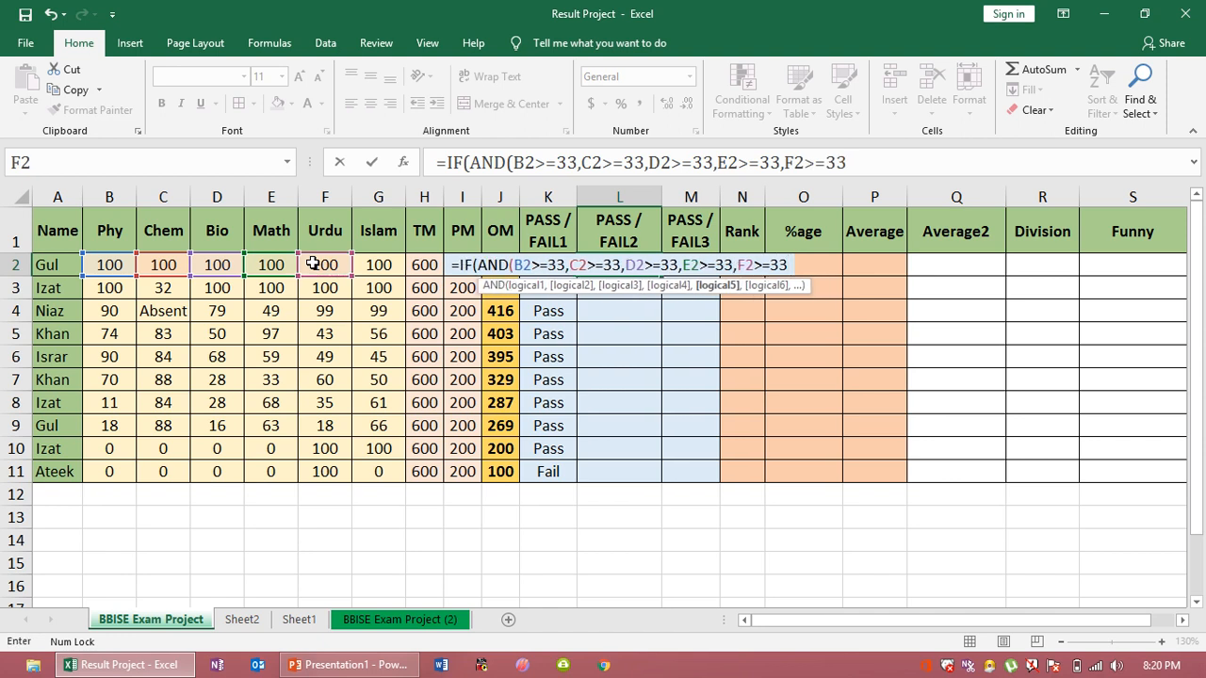
{"action": "type", "text": ","}
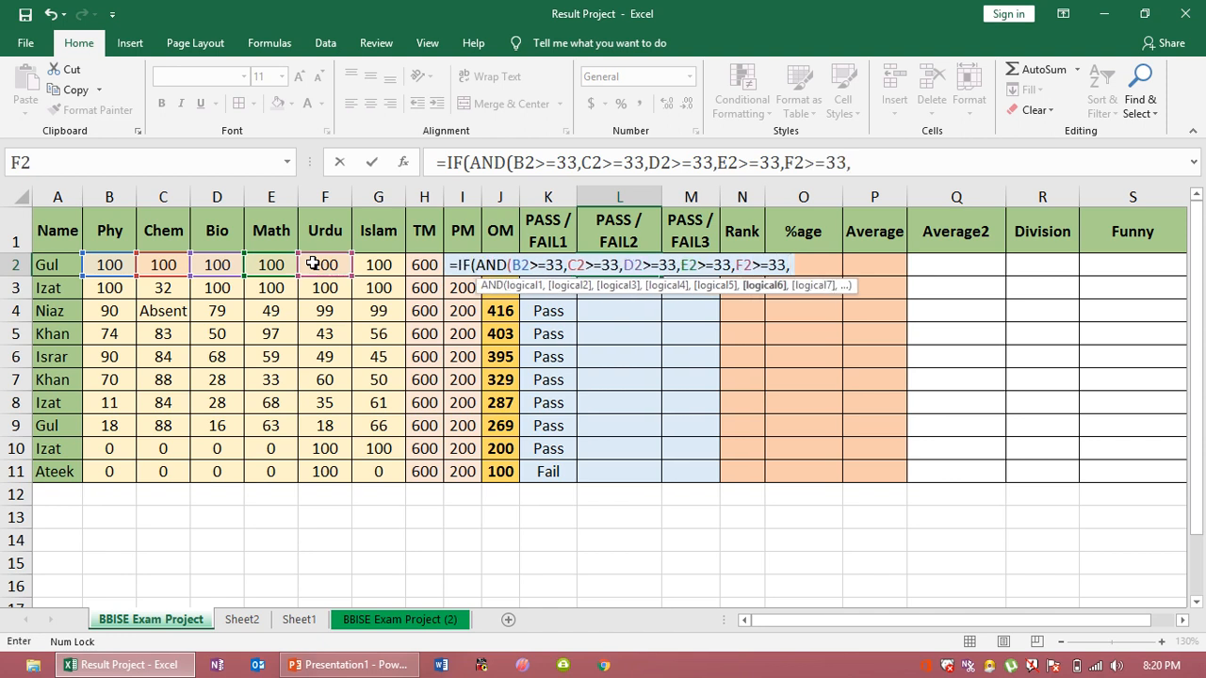
{"action": "left_click", "coordinate": [373, 265]}
{"action": "type", "text": ">=33"}
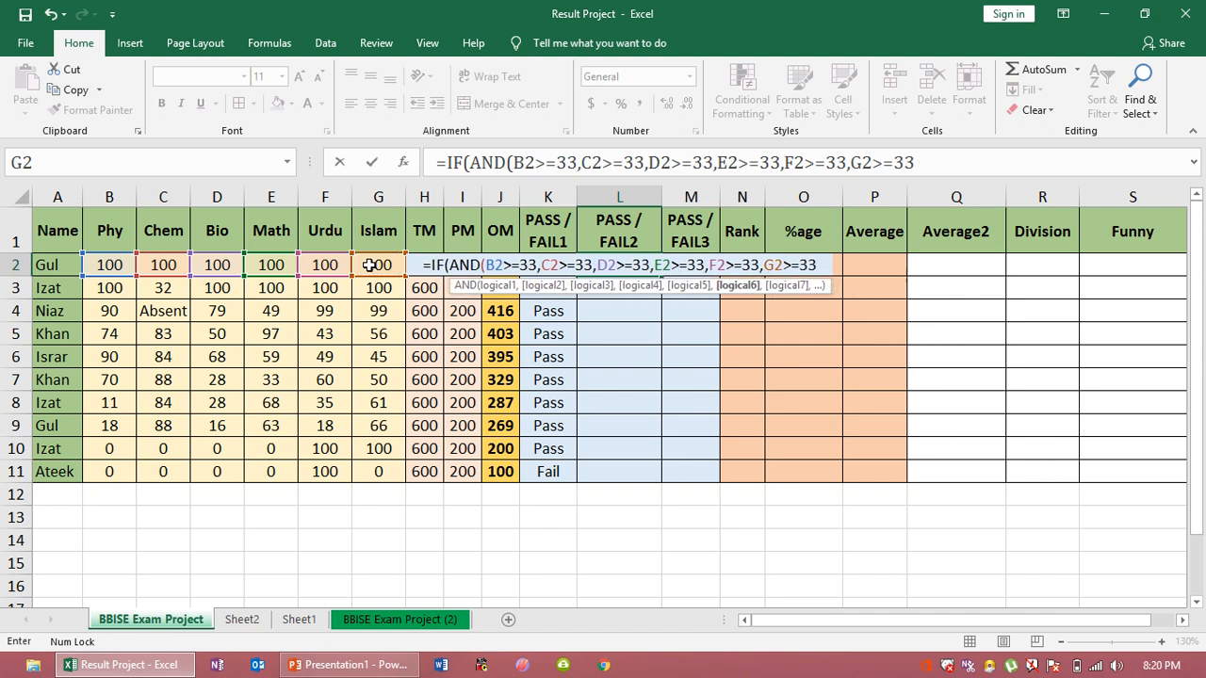
- Close the AND test in L2 and complete the IF formula with "Pass" if true and "Fail" if false
{"action": "type", "text": "),\""}
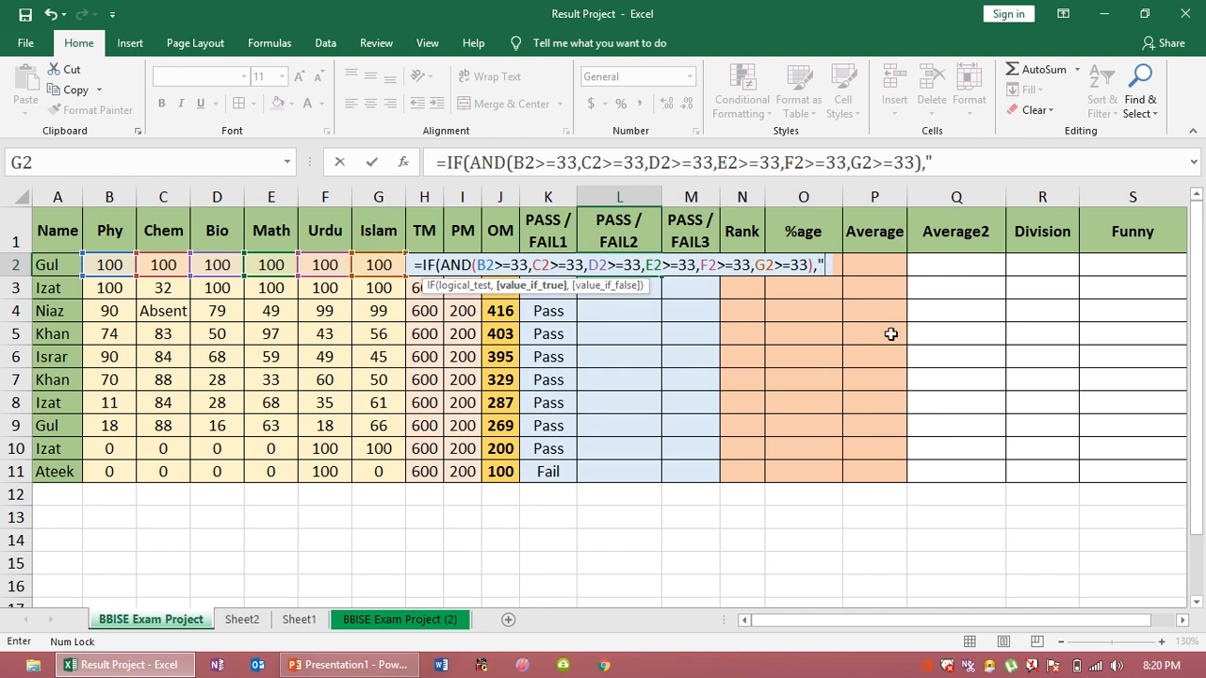
{"action": "key", "text": "Caps_Lock"}
{"action": "type", "text": "P"}
{"action": "key", "text": "Caps_Lock"}
{"action": "type", "text": "a"}
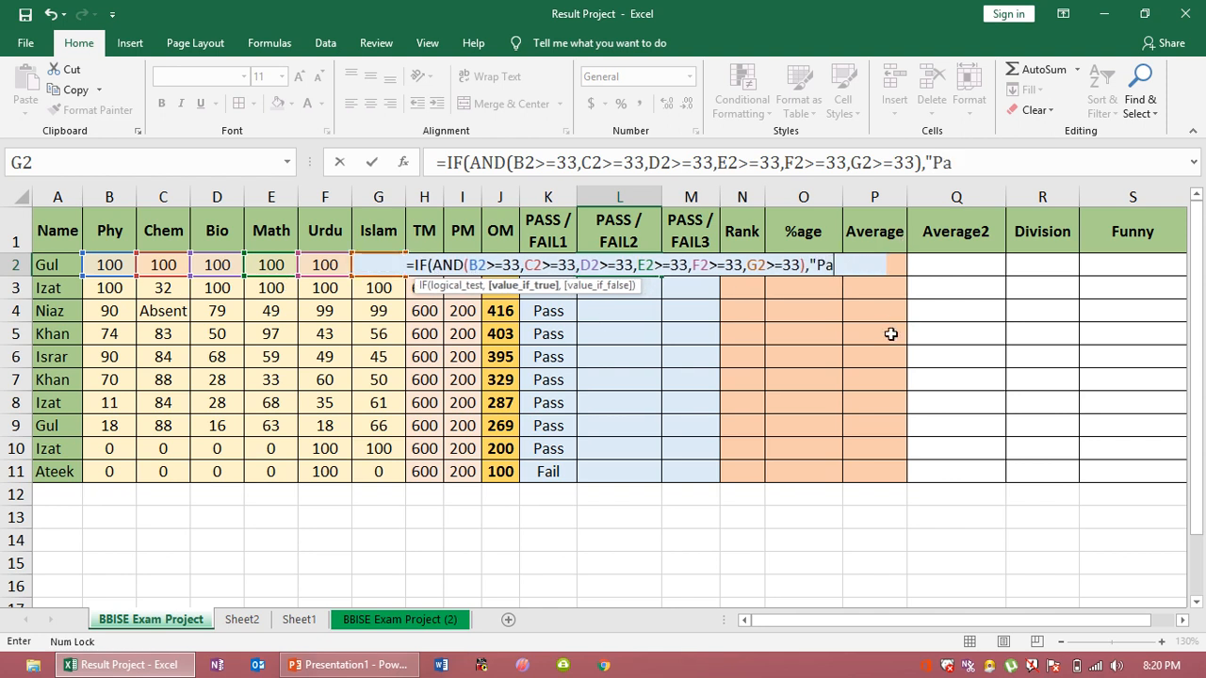
{"action": "type", "text": "ss\",\""}
{"action": "key", "text": "Caps_Lock"}
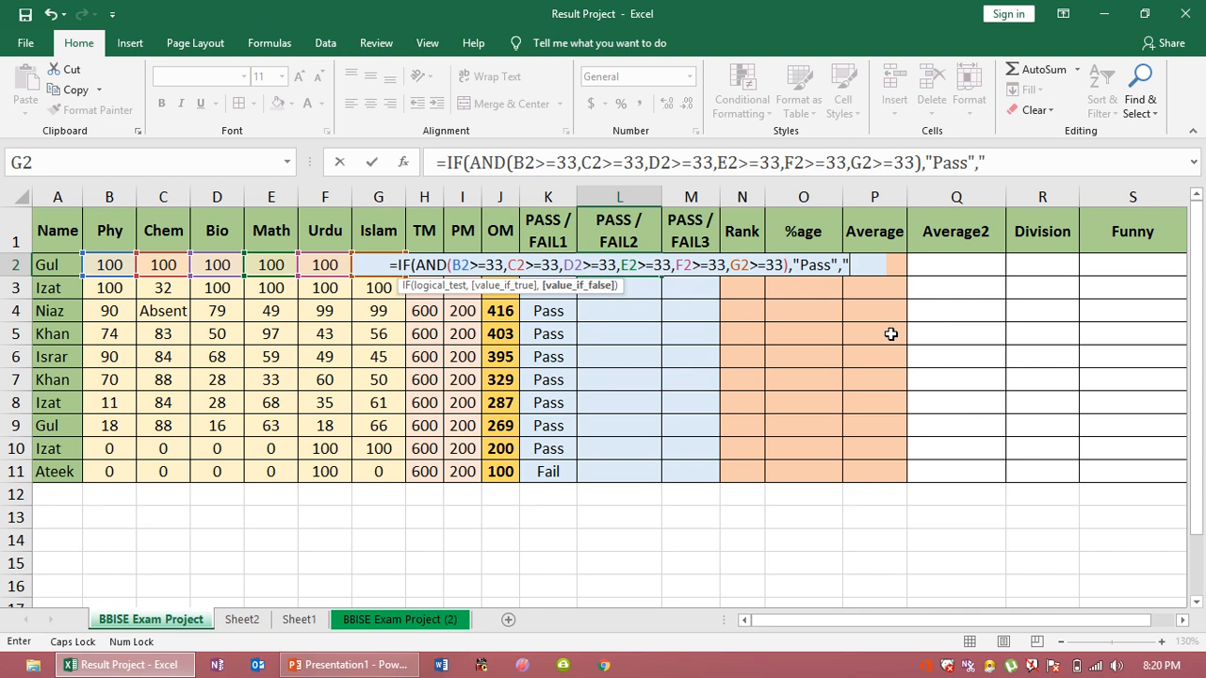
{"action": "type", "text": "F"}
{"action": "key", "text": "Caps_Lock"}
{"action": "type", "text": "ail"}
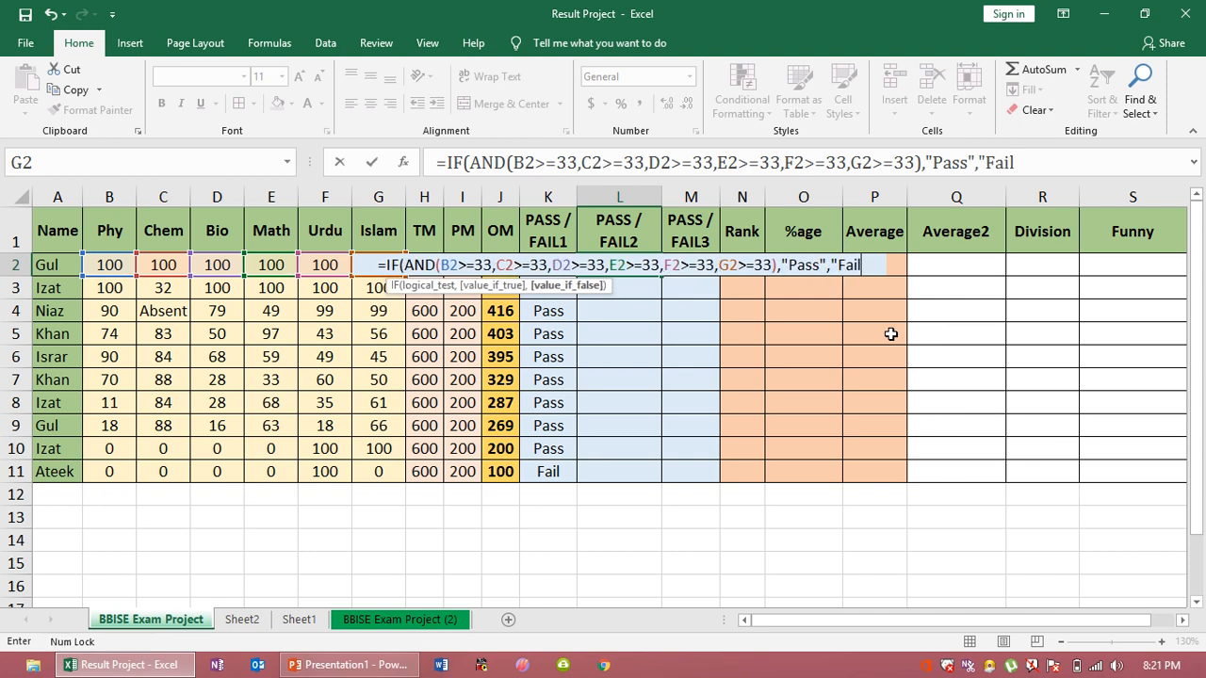
{"action": "type", "text": "\")"}
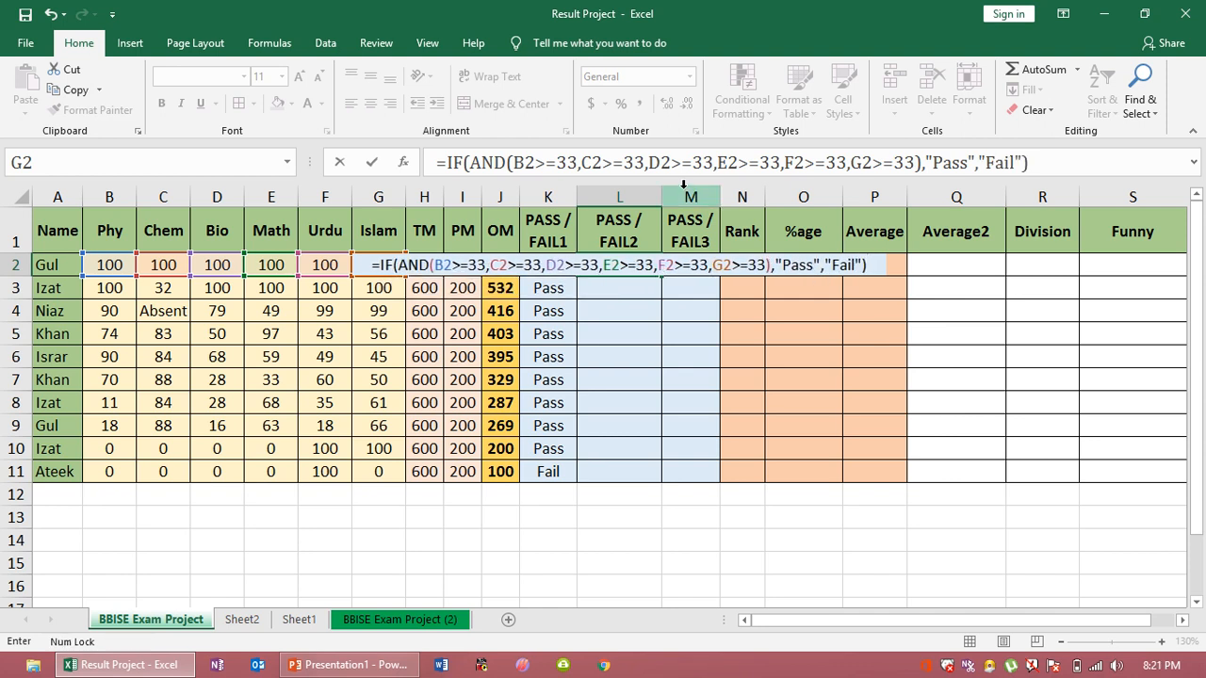
- Highlight each IF argument in L2 in turn, and fill the formula down the PASS / FAIL2 column to row 11
{"action": "left_click", "coordinate": [402, 264]}
{"action": "left_click", "coordinate": [418, 287]}
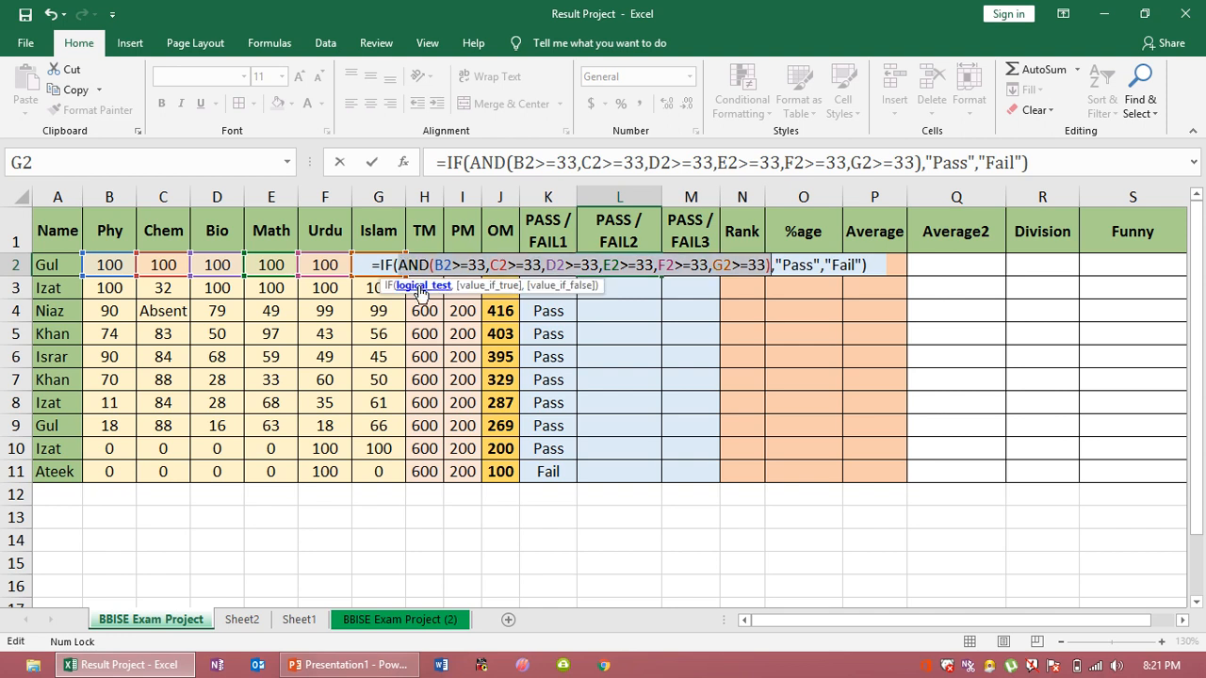
{"action": "left_click", "coordinate": [509, 286]}
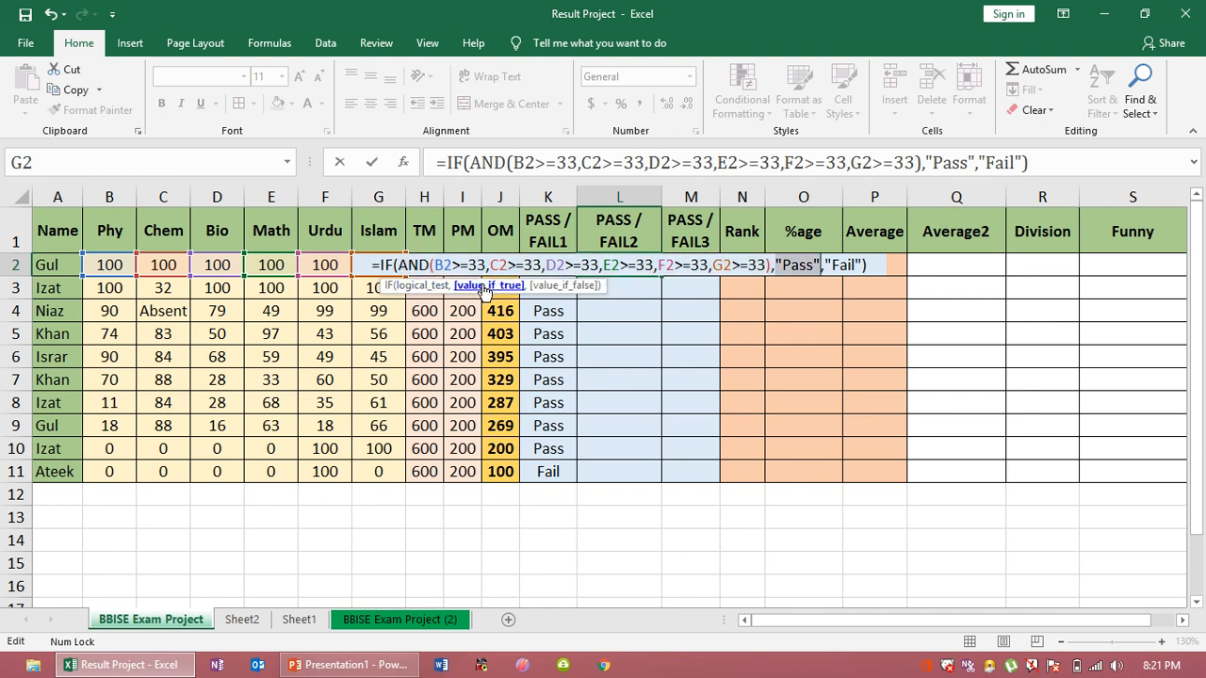
{"action": "left_click", "coordinate": [566, 285]}
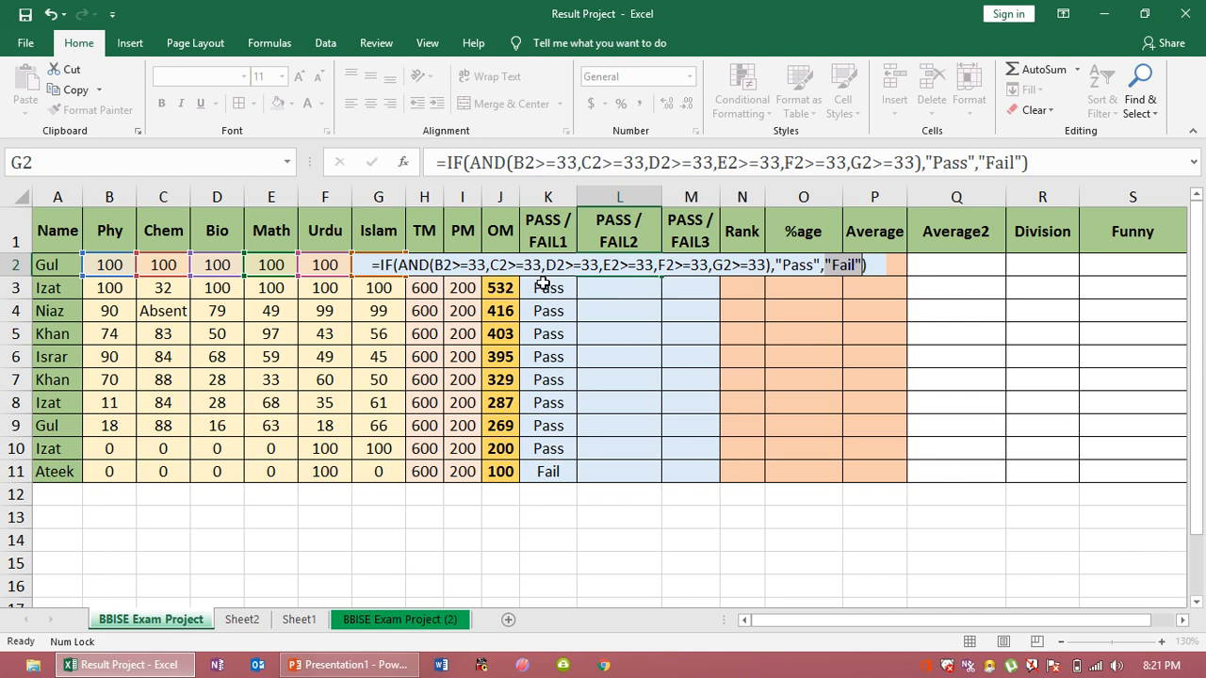
{"action": "key", "text": "Return"}
{"action": "left_click", "coordinate": [631, 268]}
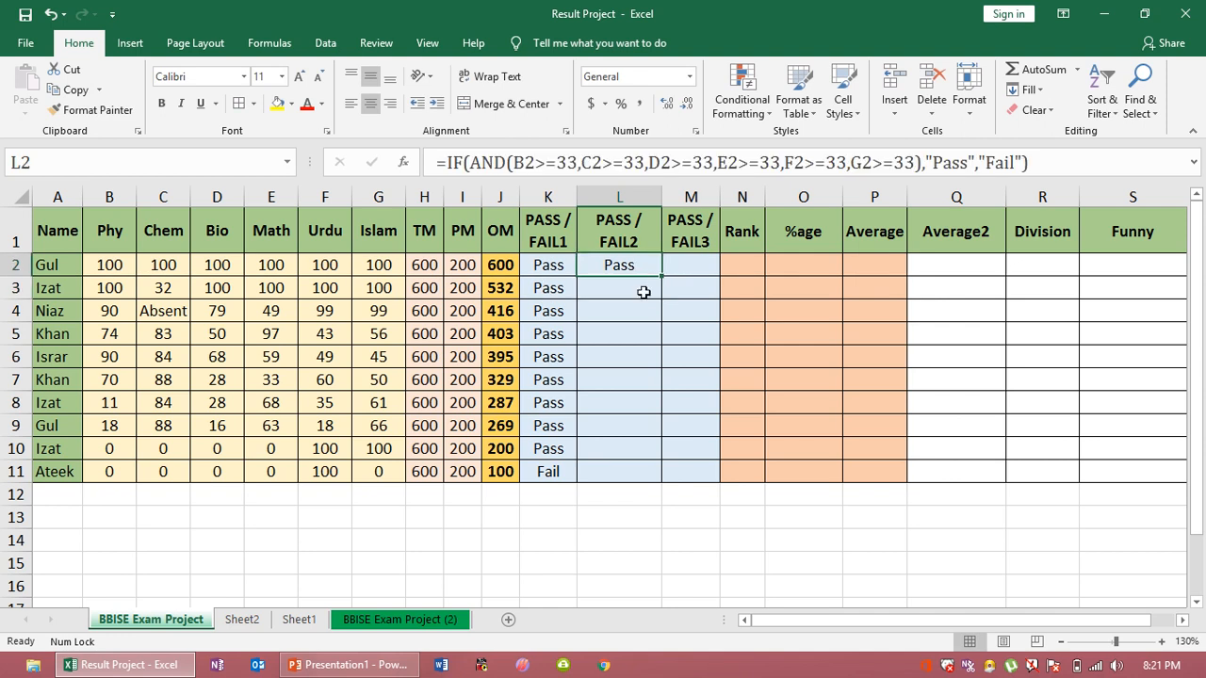
{"action": "double_click", "coordinate": [661, 278]}
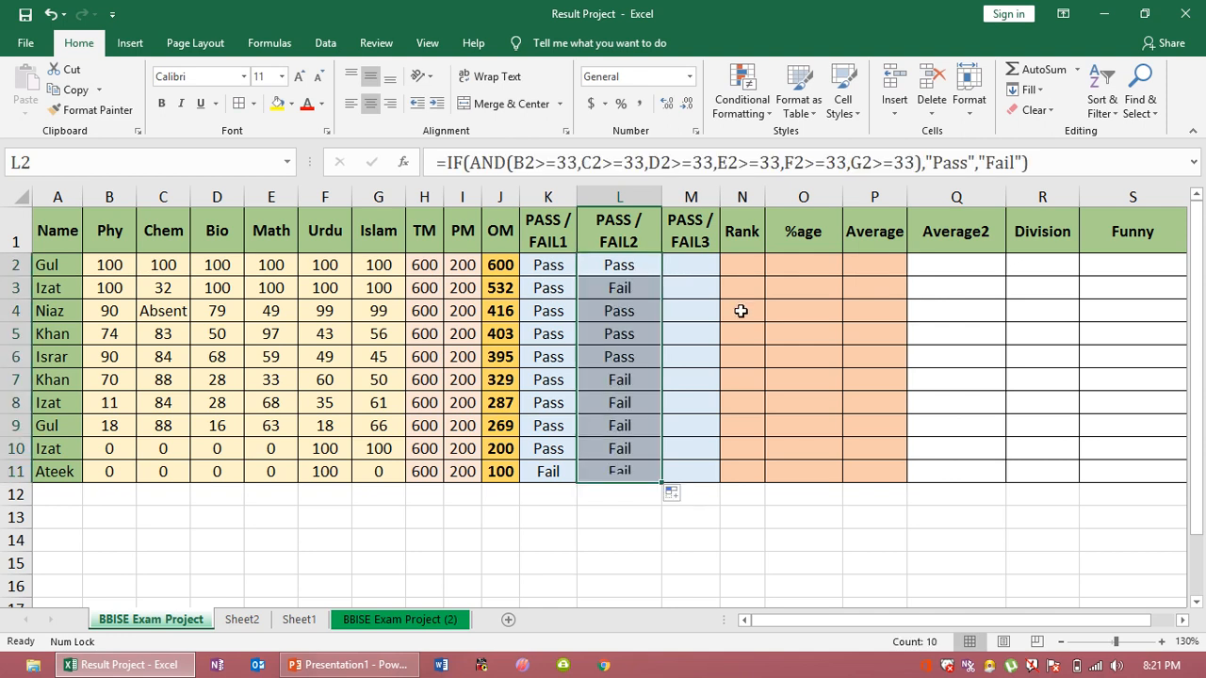
- Compare the PASS / FAIL2 results in rows 3 and 4 with the subject marks in those rows
{"action": "left_click", "coordinate": [626, 289]}
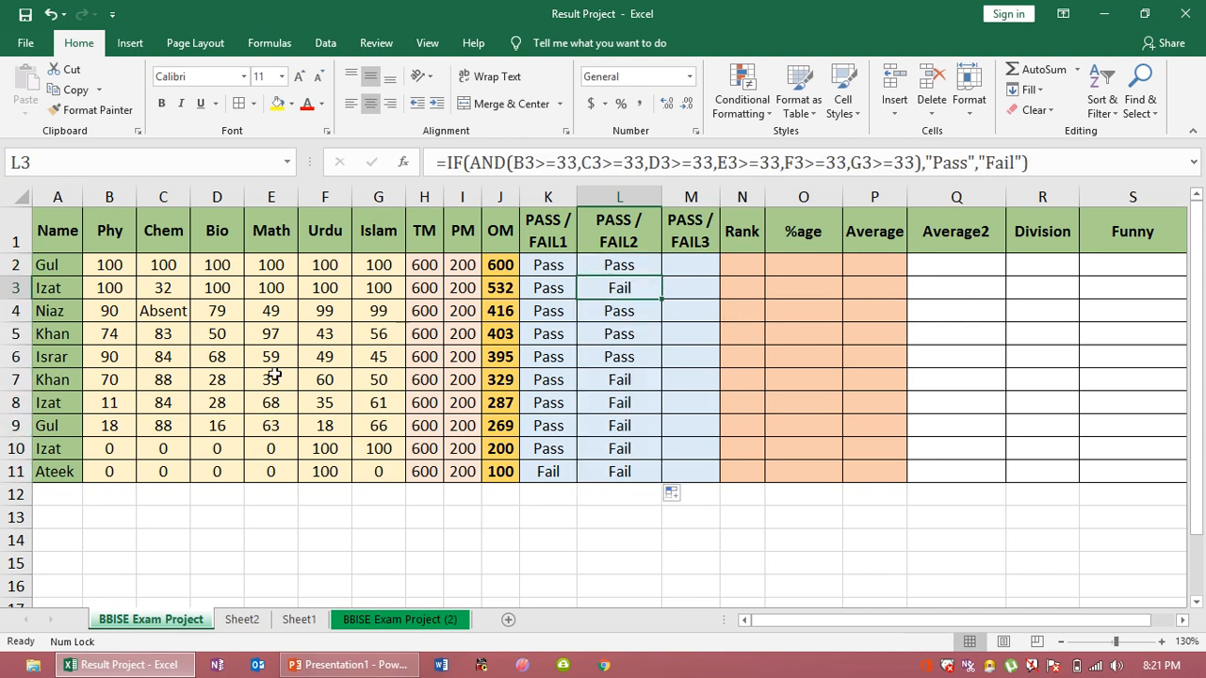
{"action": "left_click", "coordinate": [19, 288]}
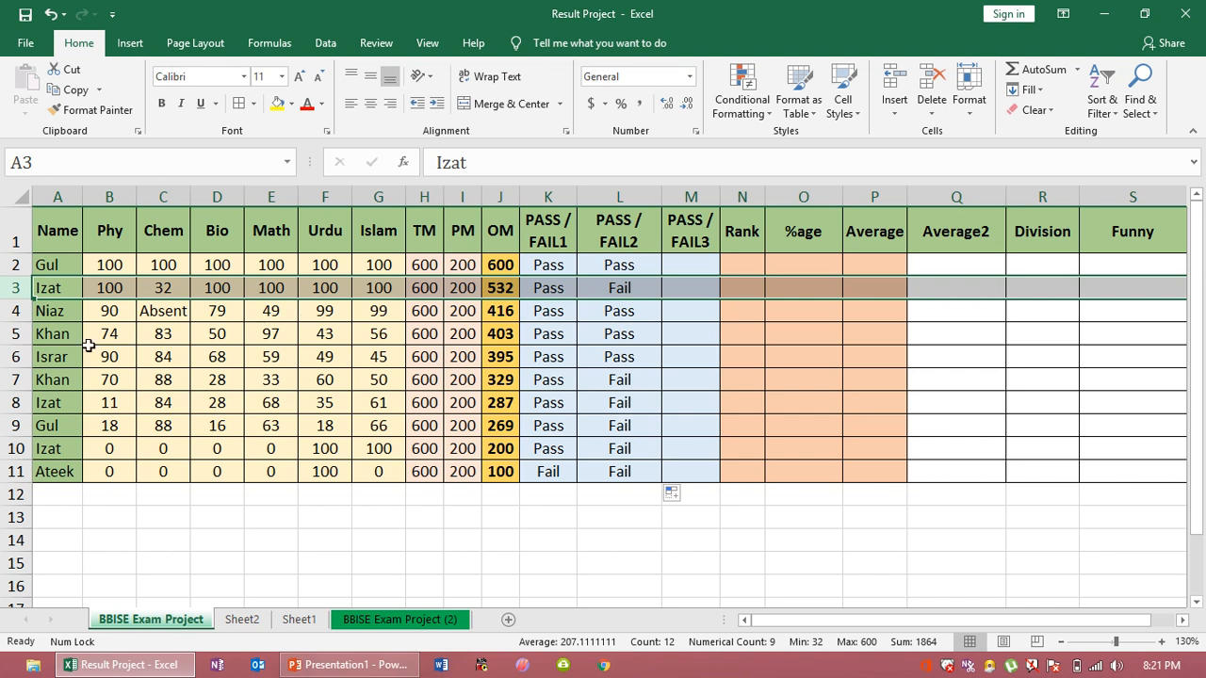
{"action": "left_click", "coordinate": [17, 311]}
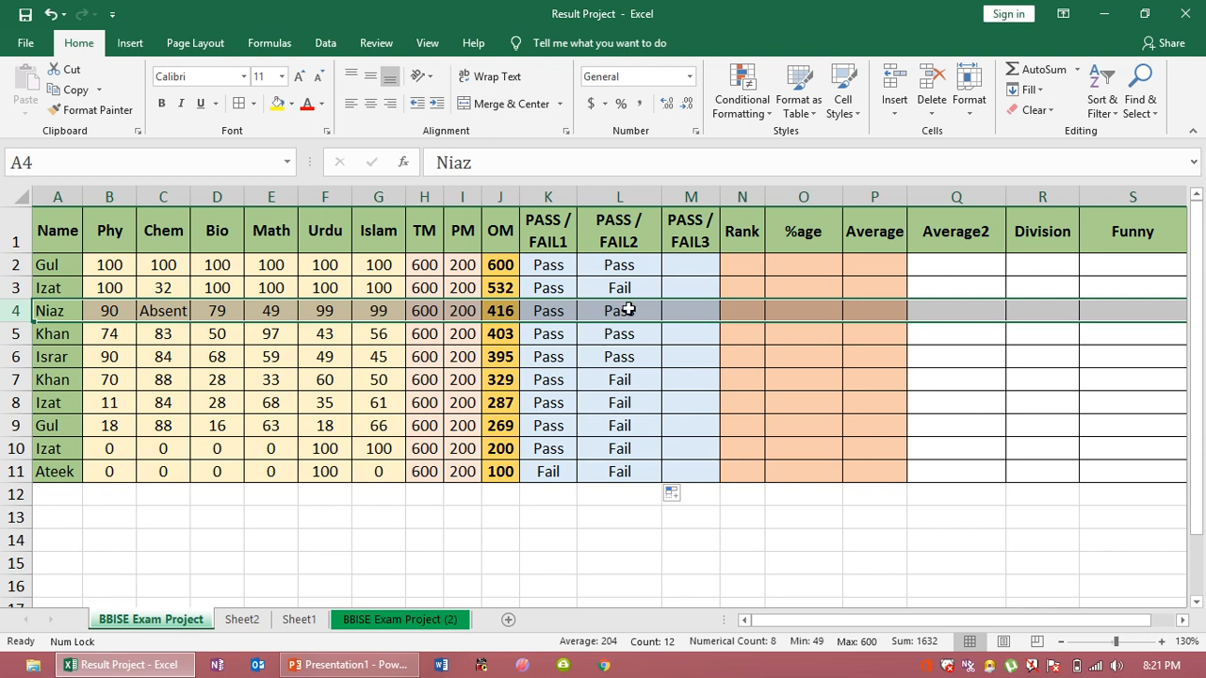
{"action": "left_click", "coordinate": [684, 314]}
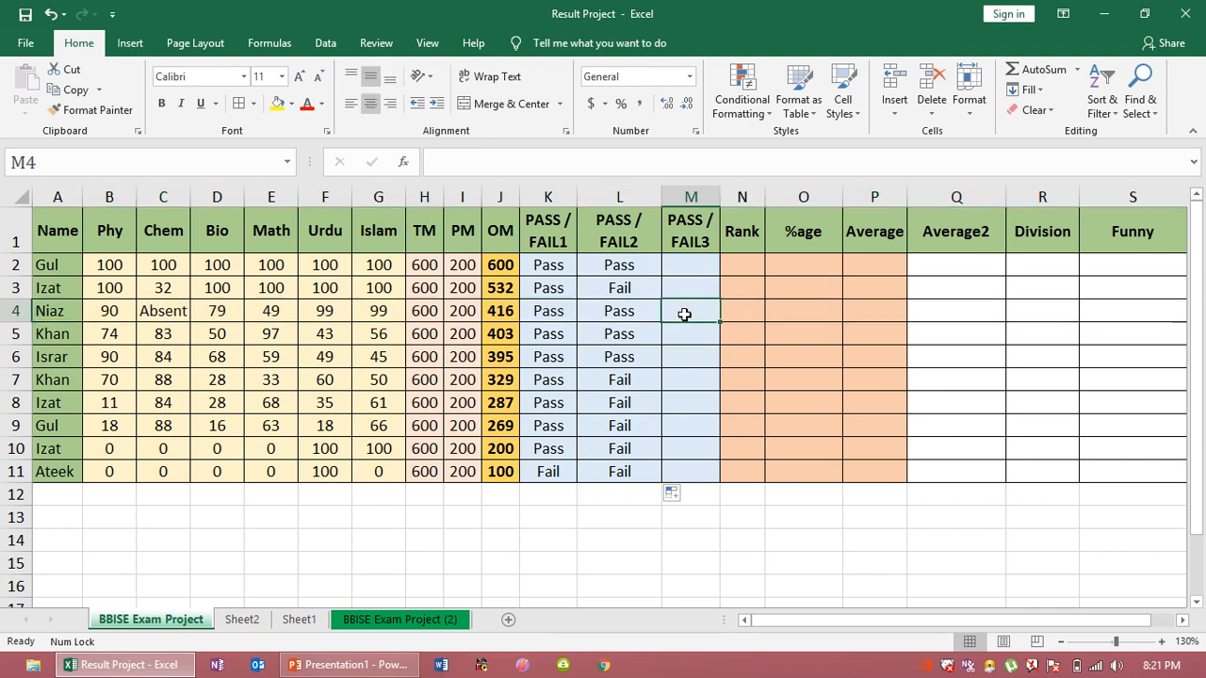
- Widen the PASS / FAIL3 column and start an IF formula with a nested OR test in M2
{"action": "left_click_drag", "start_coordinate": [719, 198], "coordinate": [787, 226]}
{"action": "left_click", "coordinate": [731, 262]}
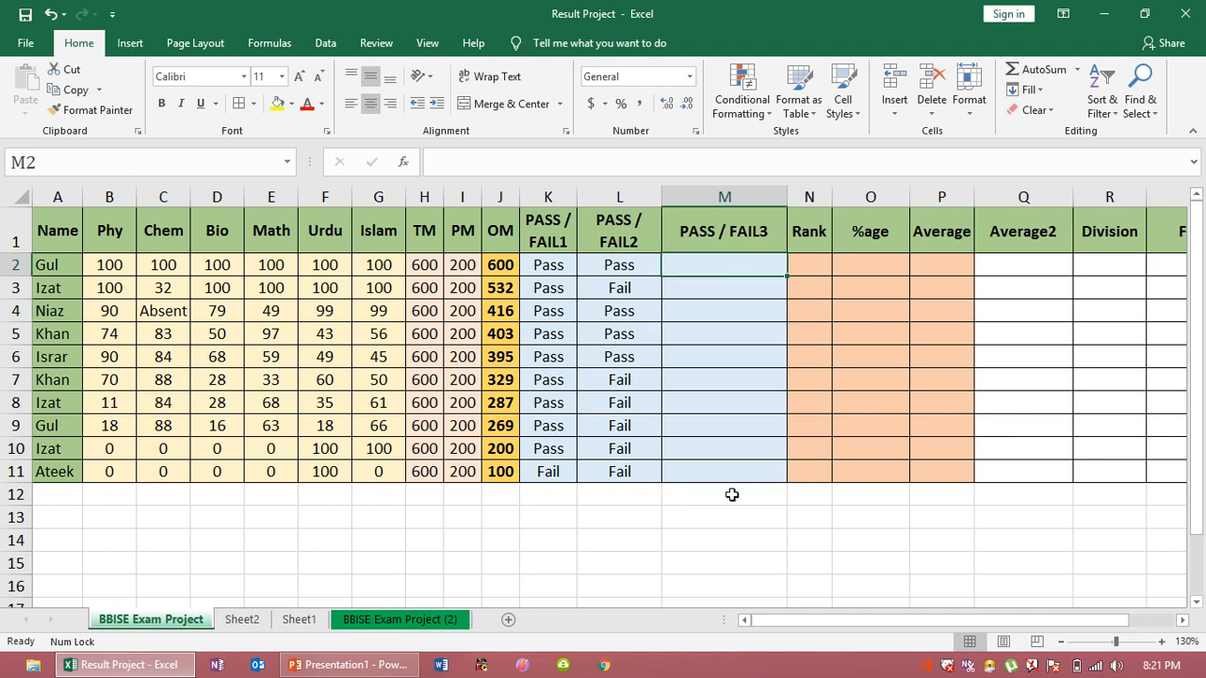
{"action": "type", "text": "=IF(or"}
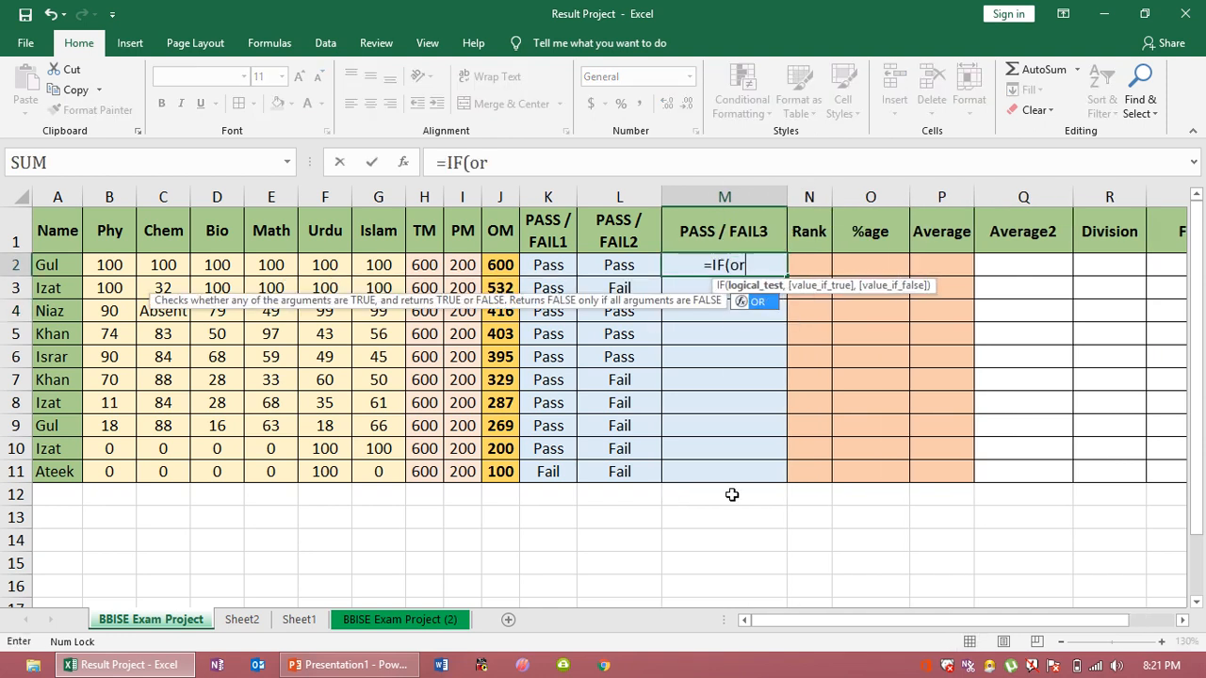
{"action": "key", "text": "Tab"}
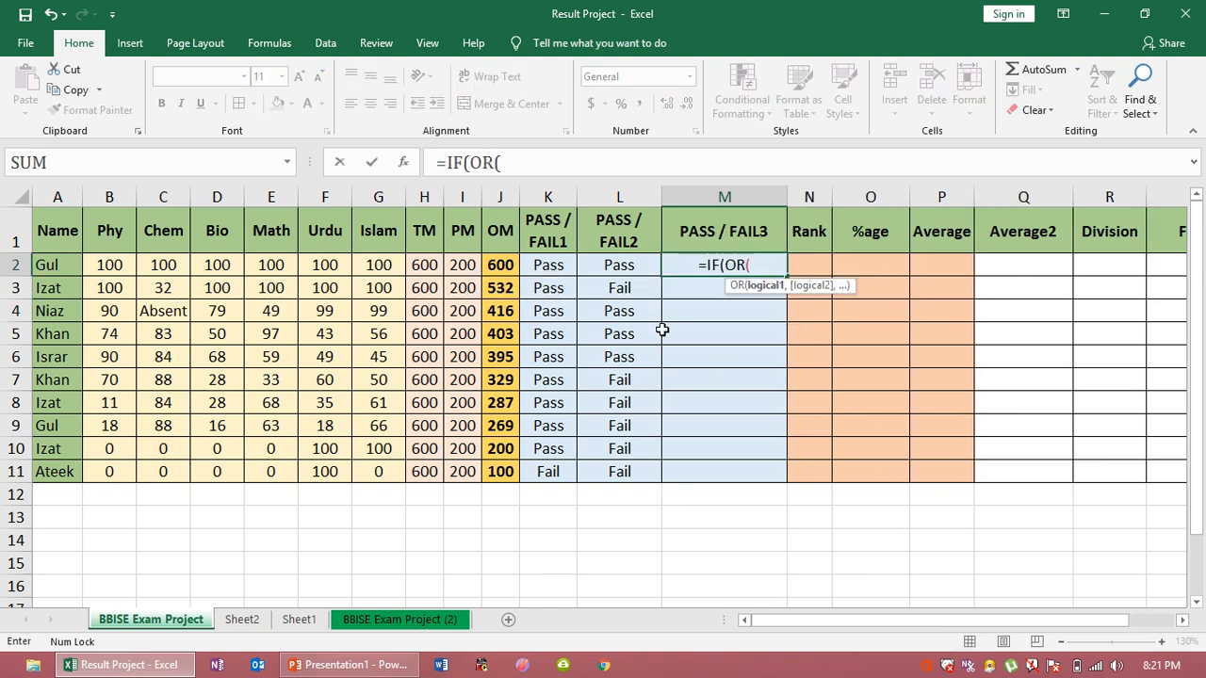
- Add the conditions B2<33, C2<33 and D2<33 to the OR test in M2
{"action": "left_click", "coordinate": [113, 265]}
{"action": "type", "text": "<"}
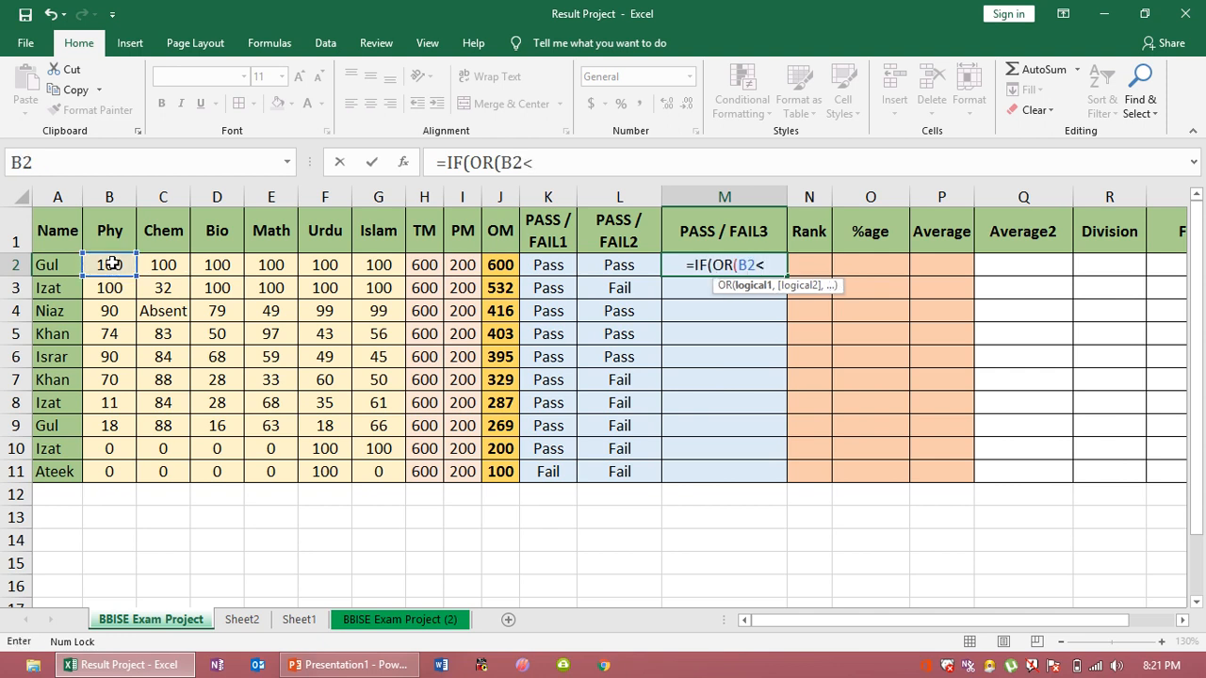
{"action": "type", "text": "33"}
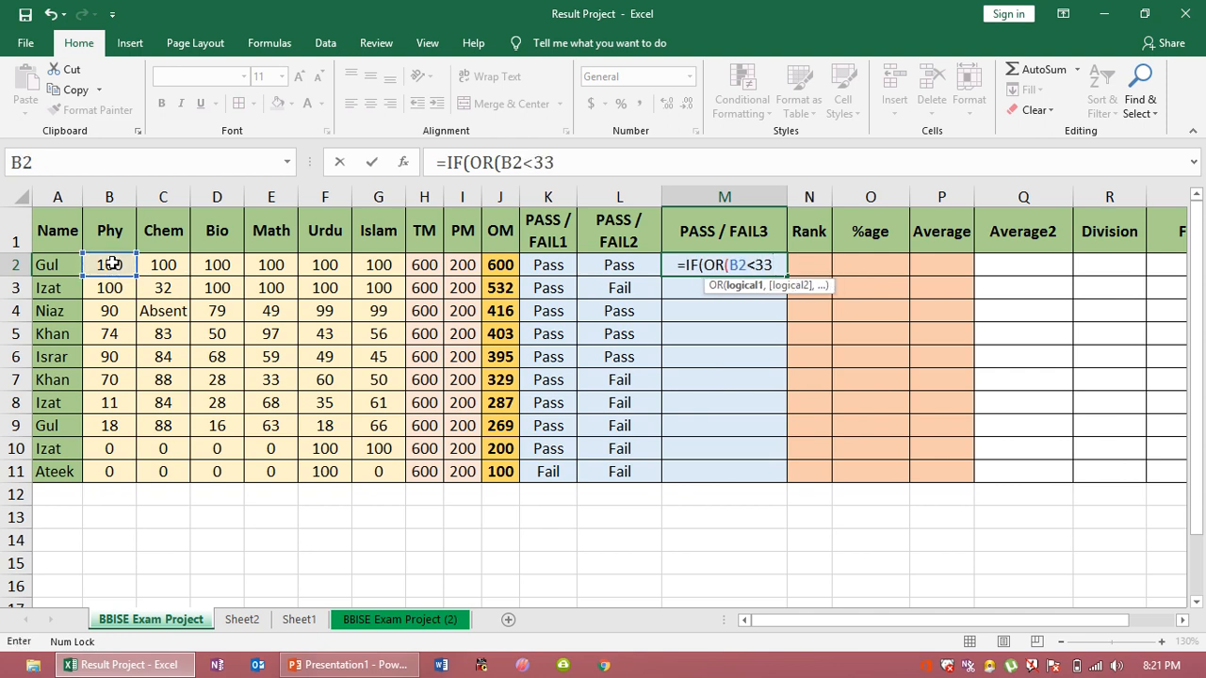
{"action": "type", "text": ","}
{"action": "left_click", "coordinate": [151, 265]}
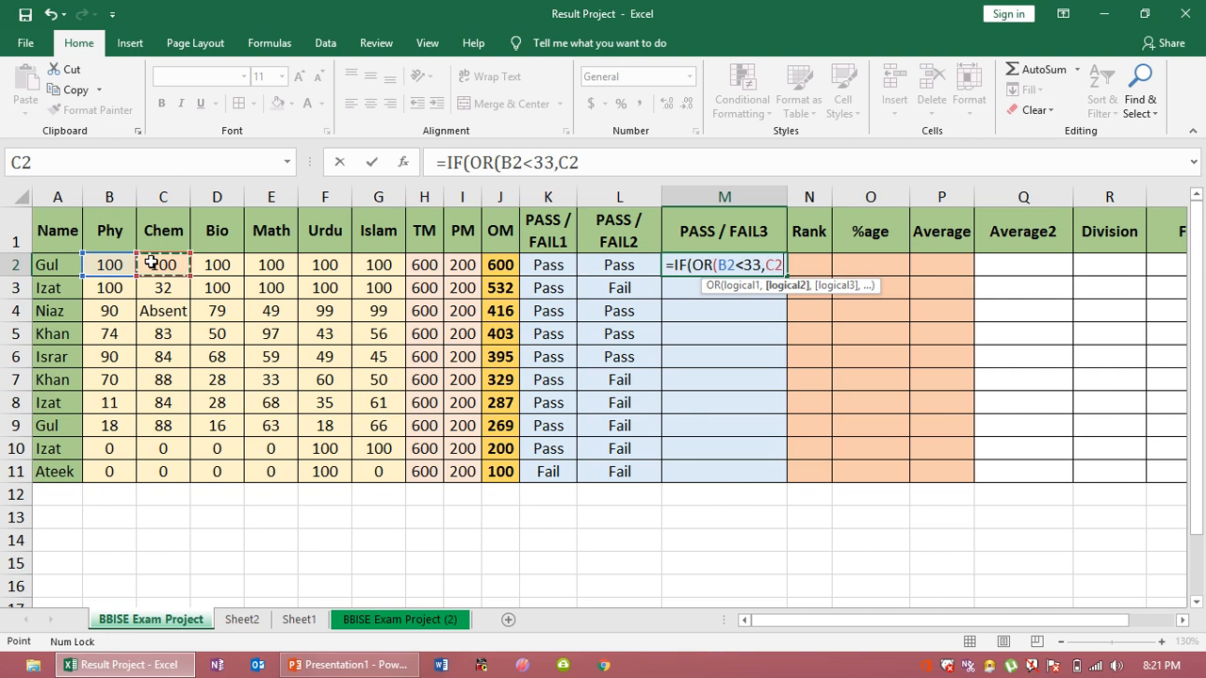
{"action": "type", "text": "<33,"}
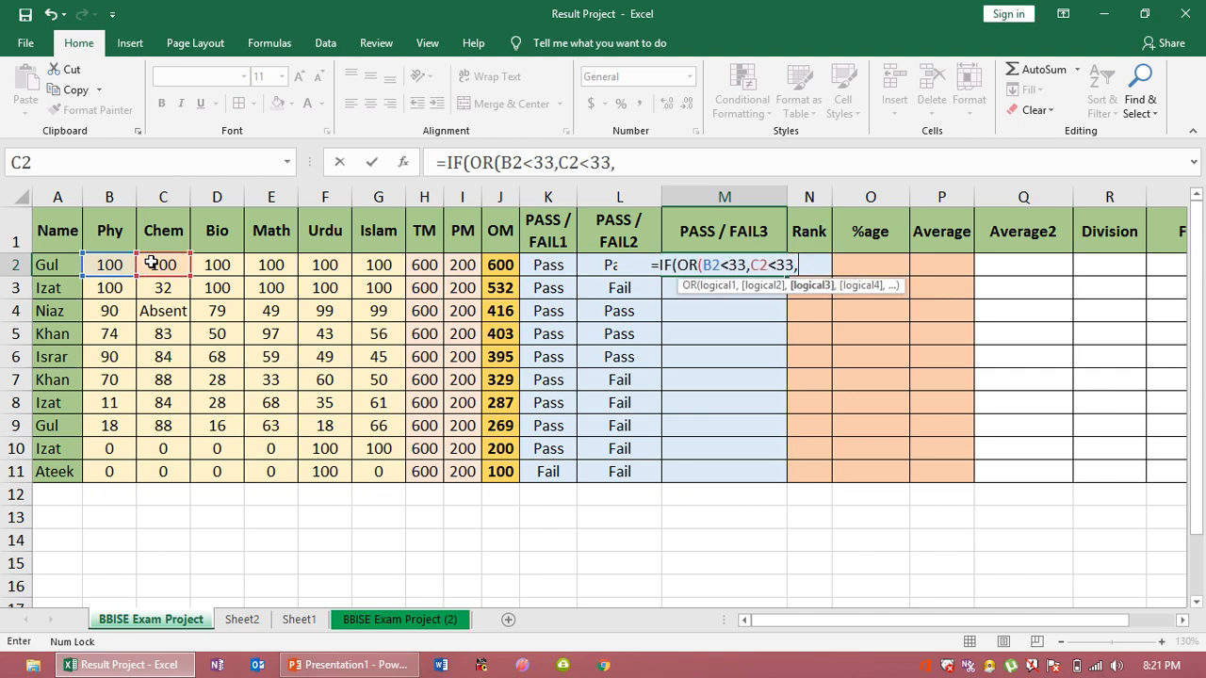
{"action": "left_click", "coordinate": [208, 265]}
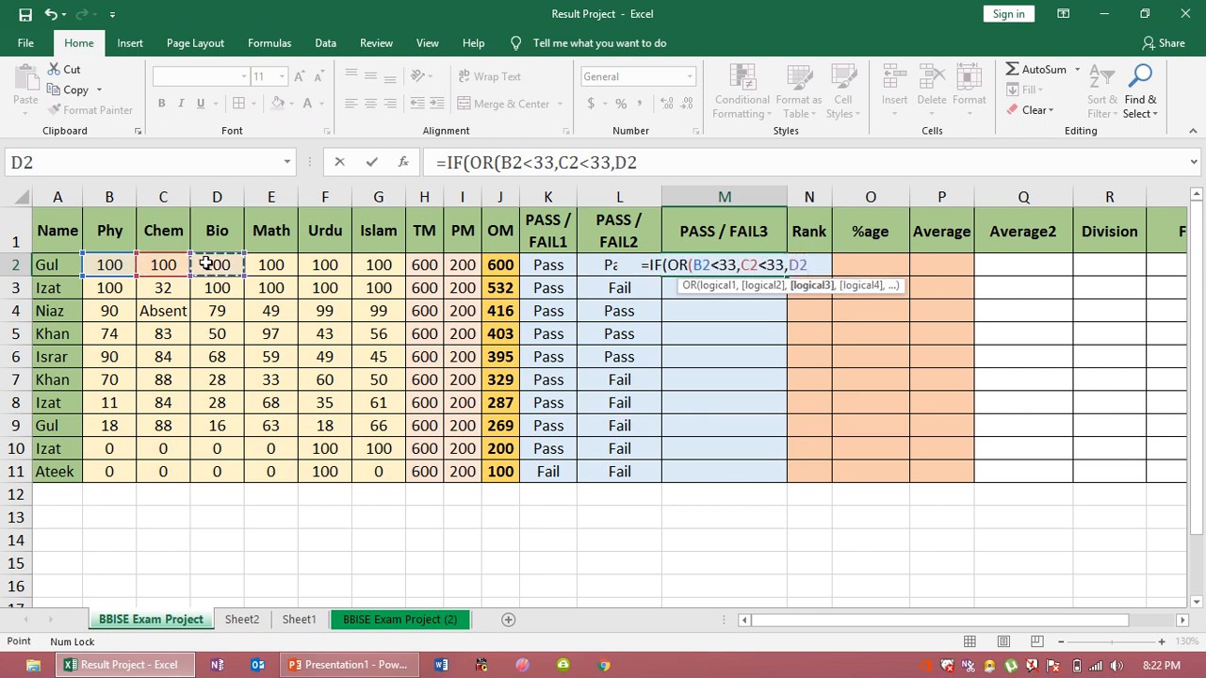
{"action": "type", "text": "<33,"}
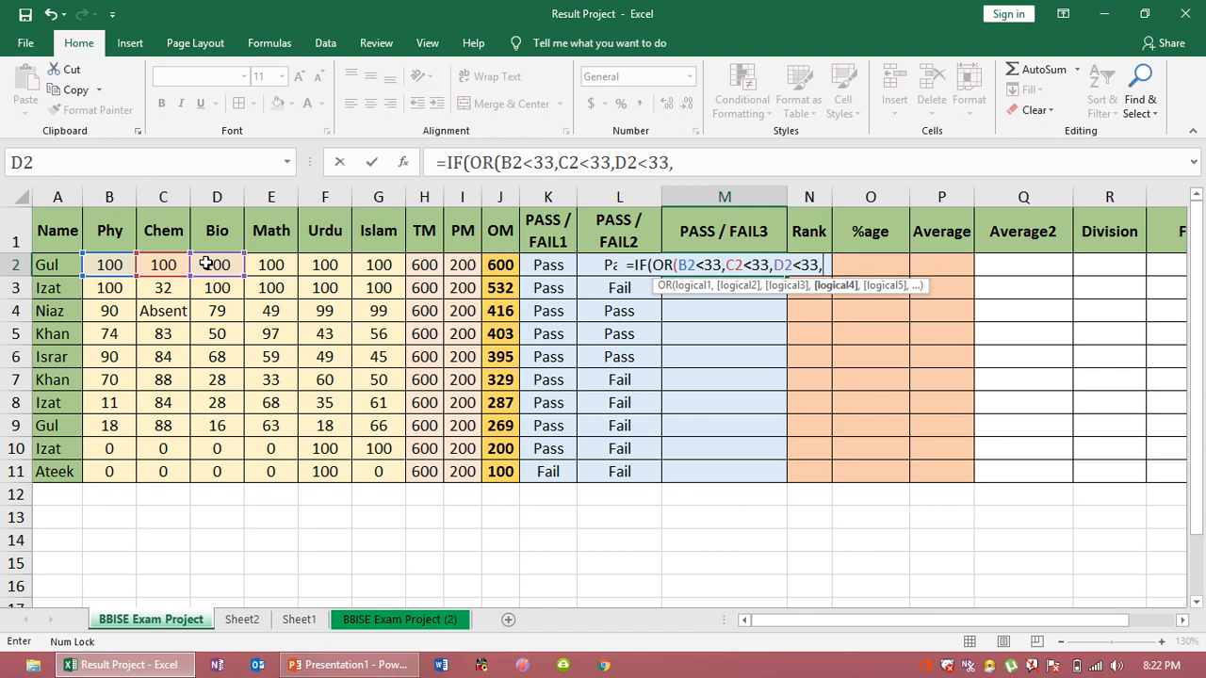
- Extend the OR test in M2 with the conditions E2<33, F2<33 and G2<33
{"action": "left_click", "coordinate": [264, 261]}
{"action": "type", "text": "<33"}
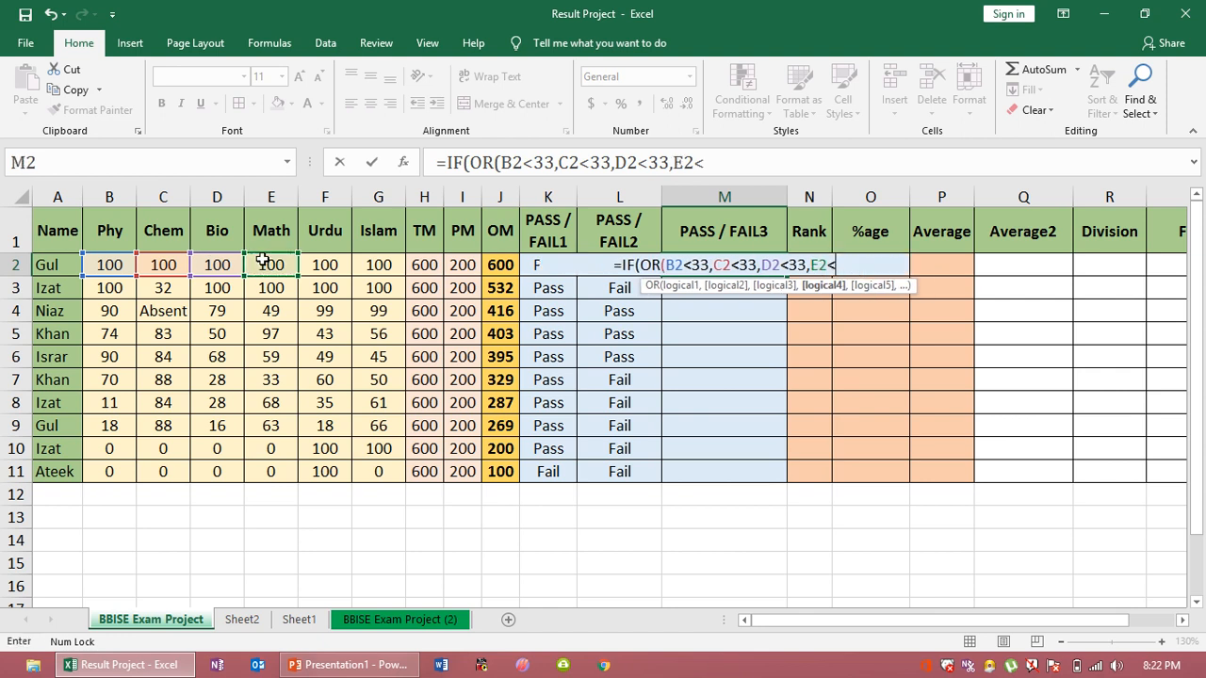
{"action": "type", "text": ","}
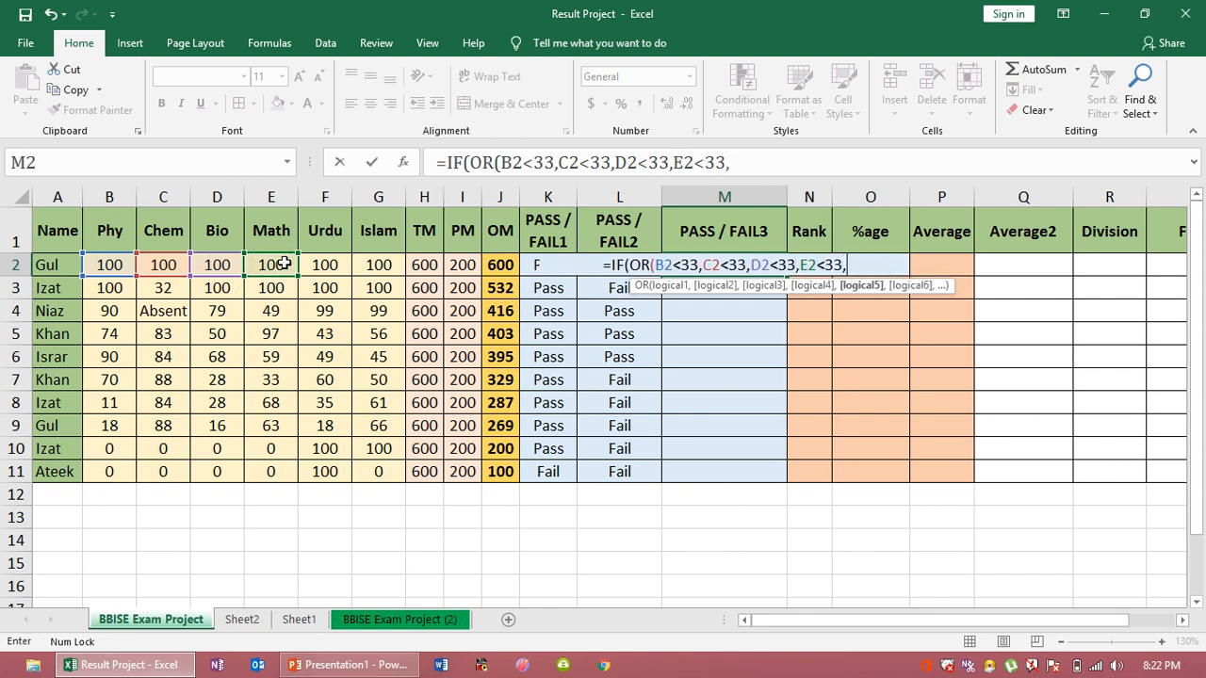
{"action": "left_click", "coordinate": [316, 267]}
{"action": "type", "text": "<33"}
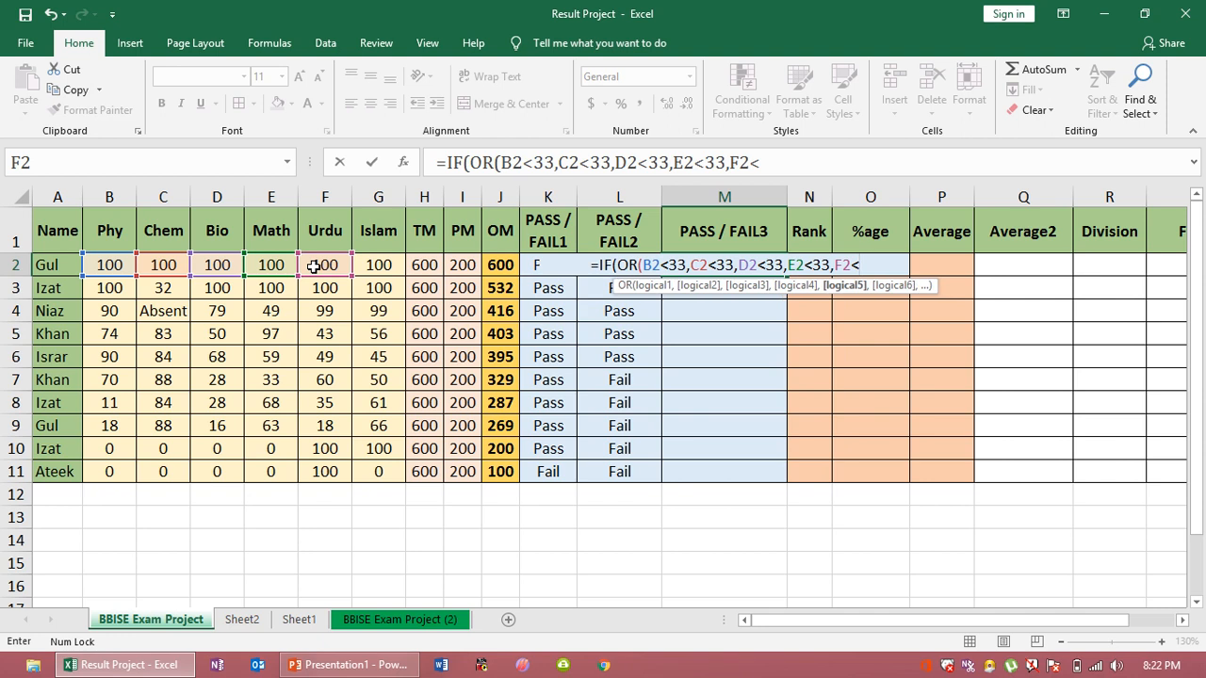
{"action": "type", "text": ","}
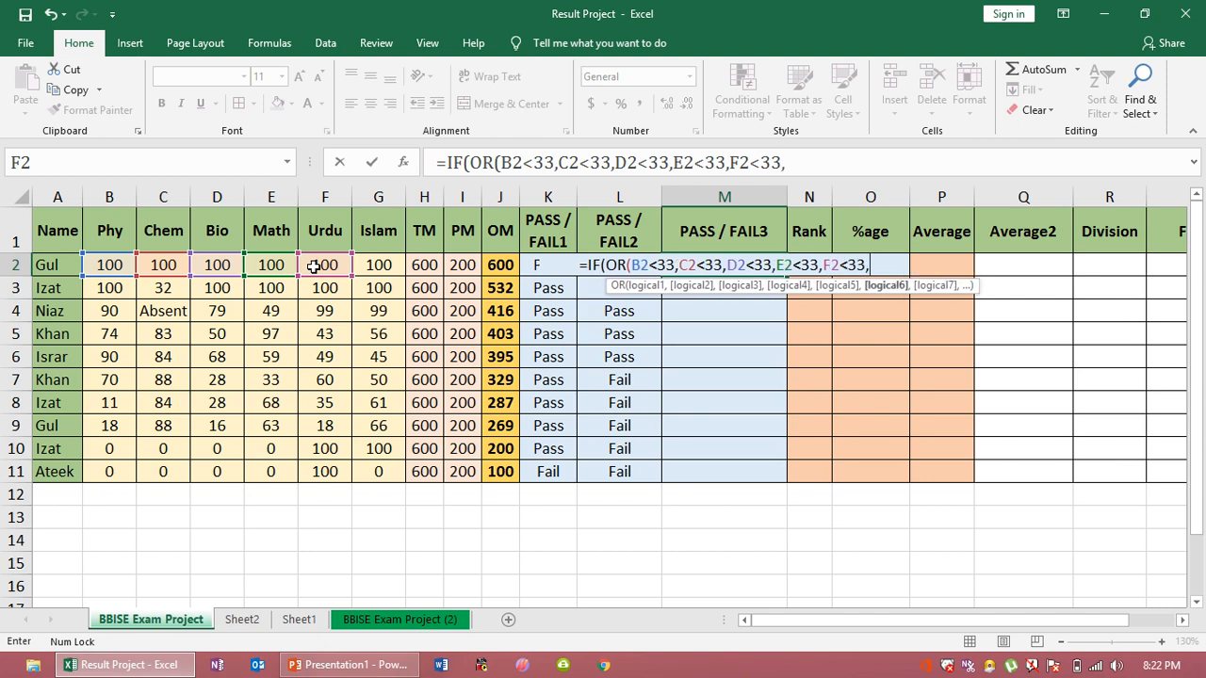
{"action": "left_click", "coordinate": [374, 265]}
{"action": "type", "text": "<33"}
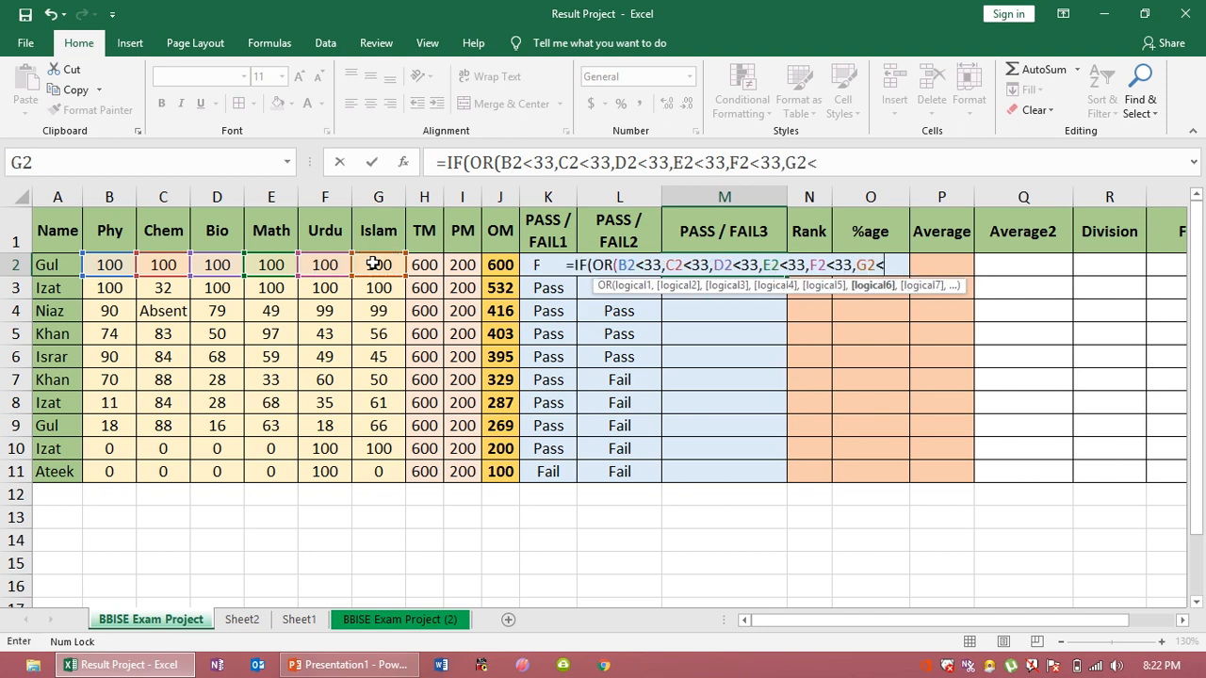
{"action": "type", "text": ","}
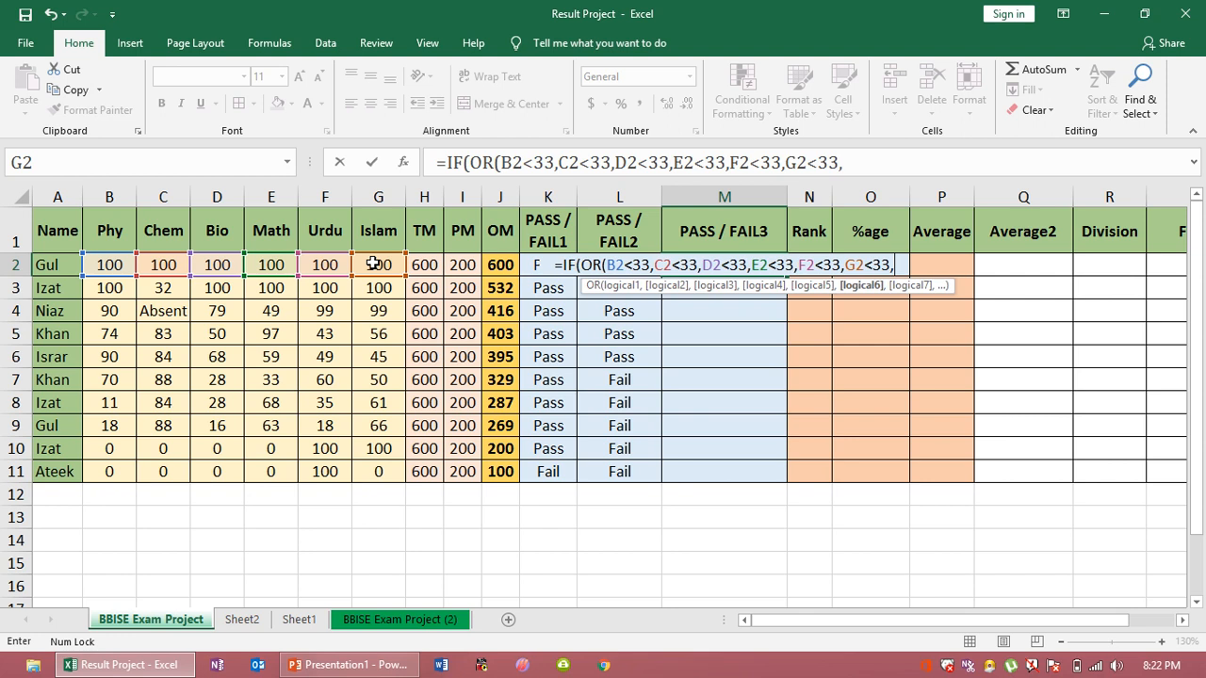
- Add the absence conditions B2="Absent" and C2="Absent" to the OR test in M2
{"action": "left_click", "coordinate": [111, 267]}
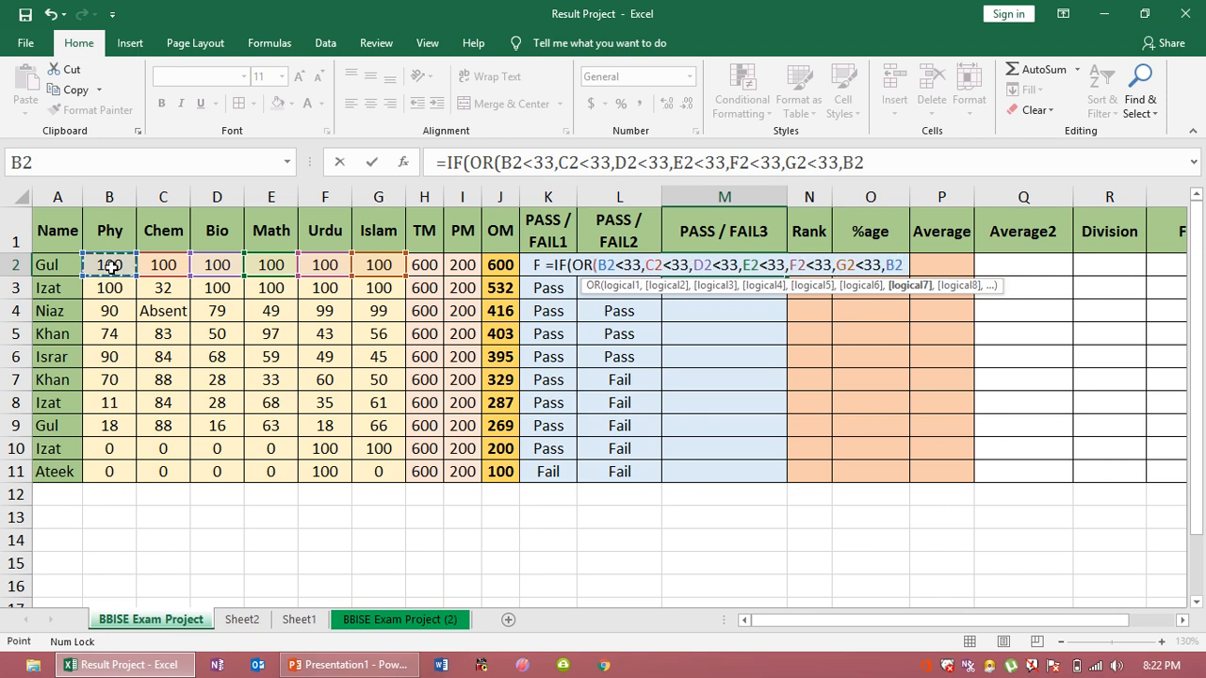
{"action": "type", "text": "=\""}
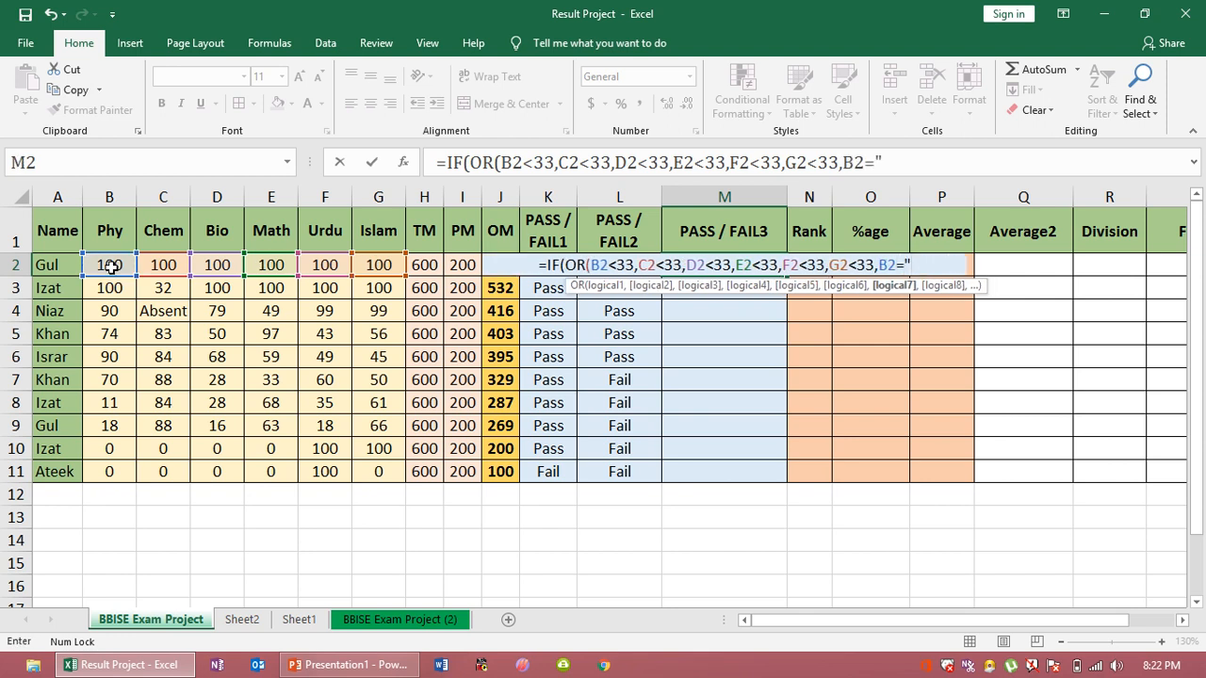
{"action": "type", "text": "Absent"}
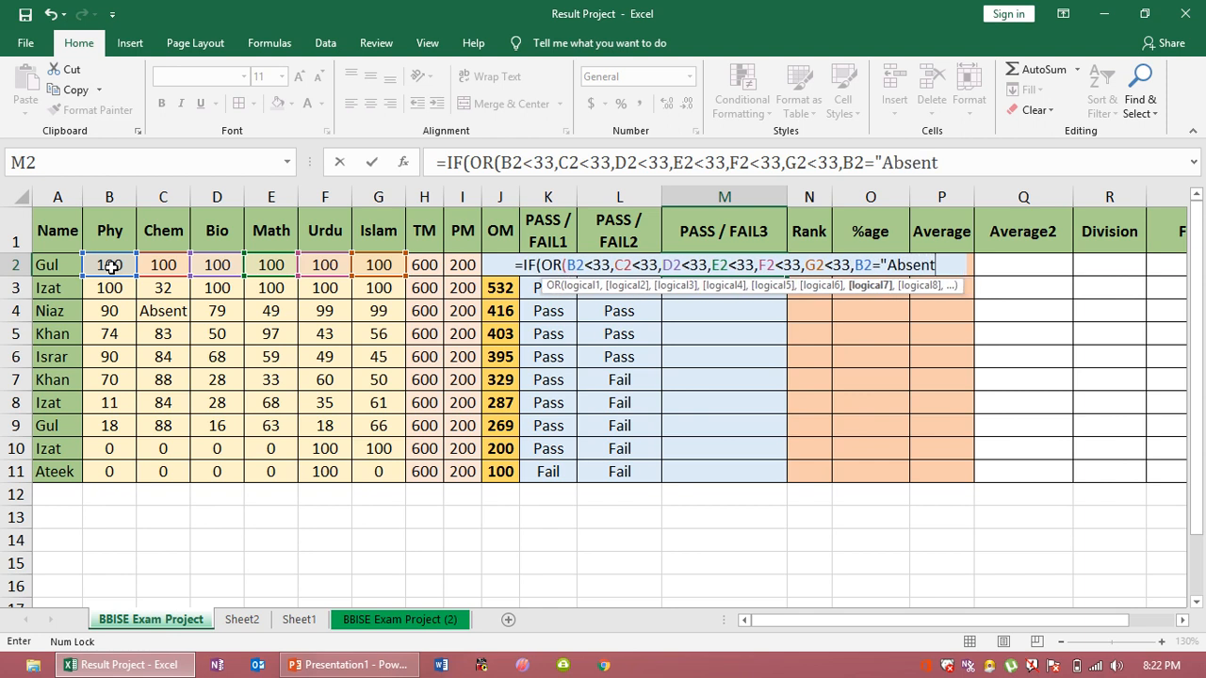
{"action": "type", "text": "\","}
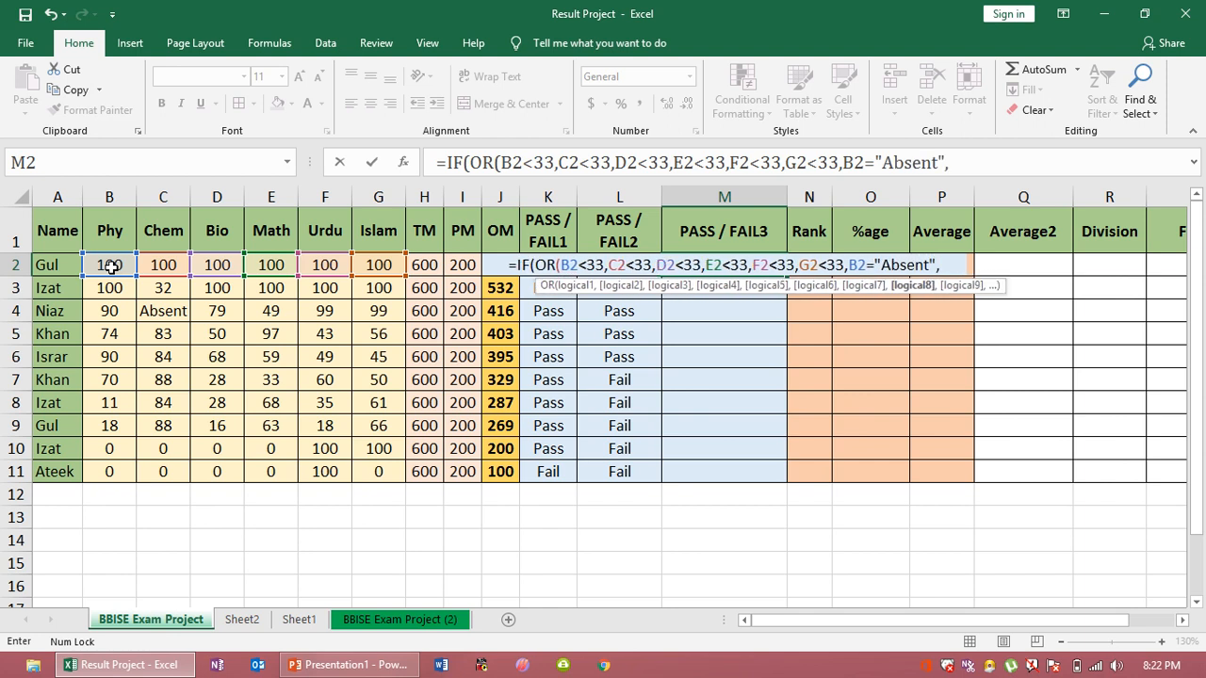
{"action": "left_click", "coordinate": [159, 265]}
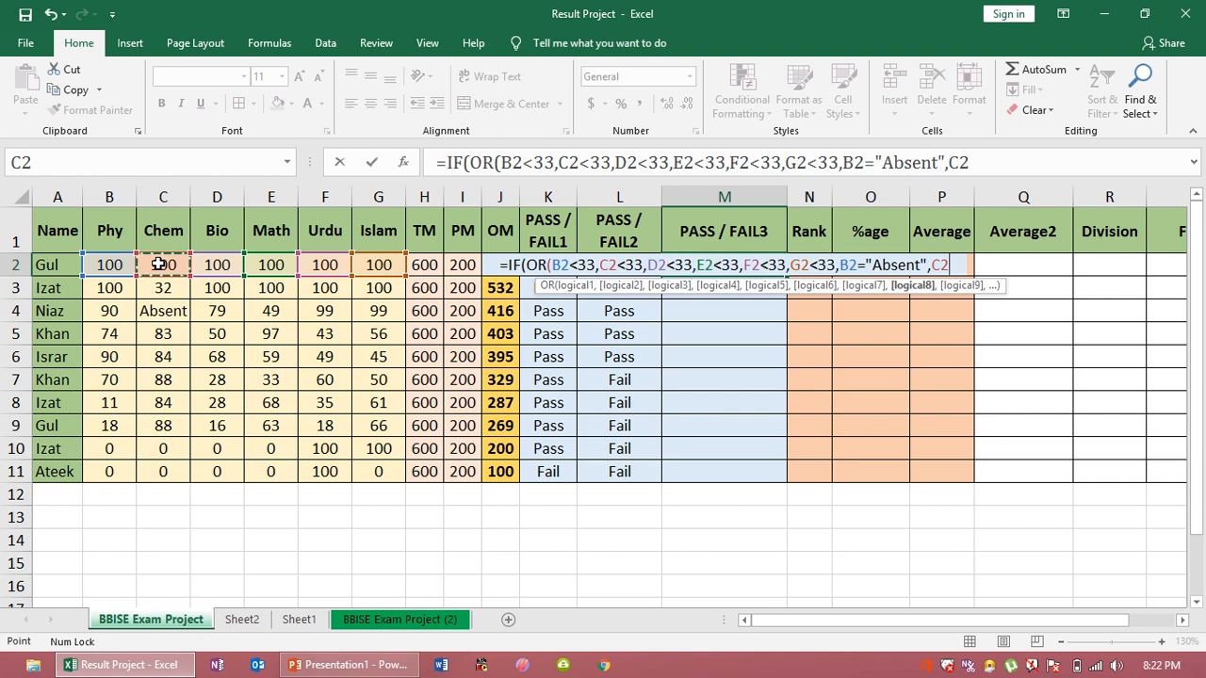
{"action": "type", "text": "=\""}
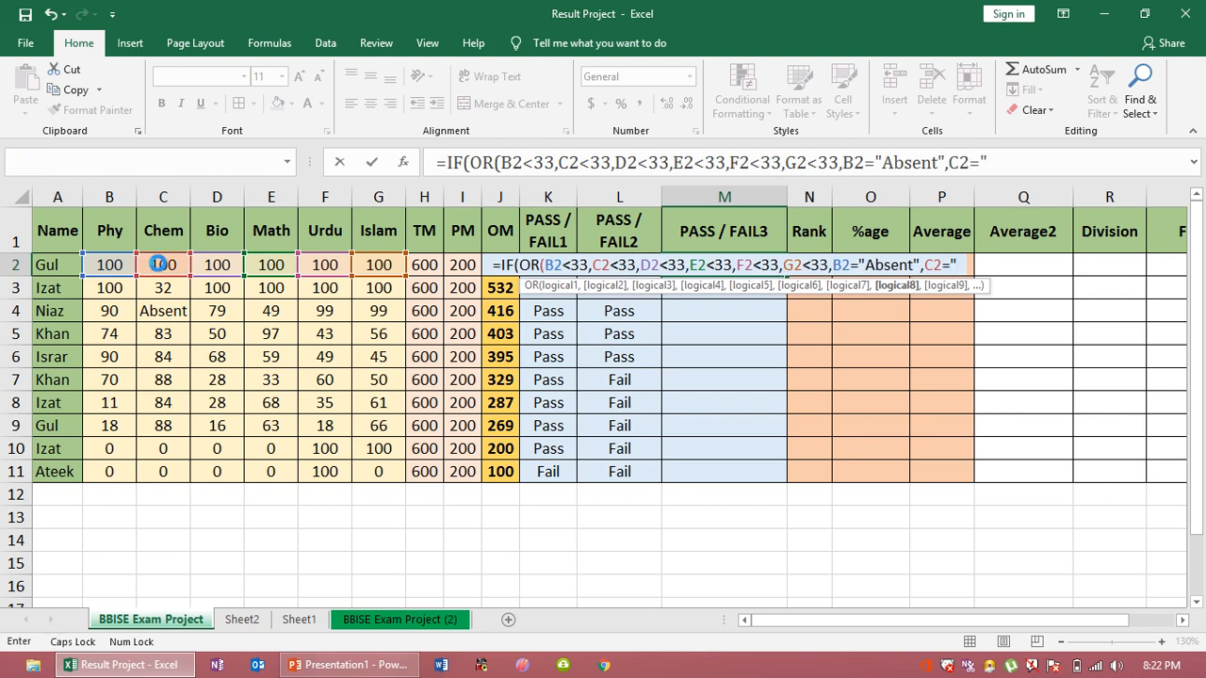
{"action": "left_click", "coordinate": [160, 269]}
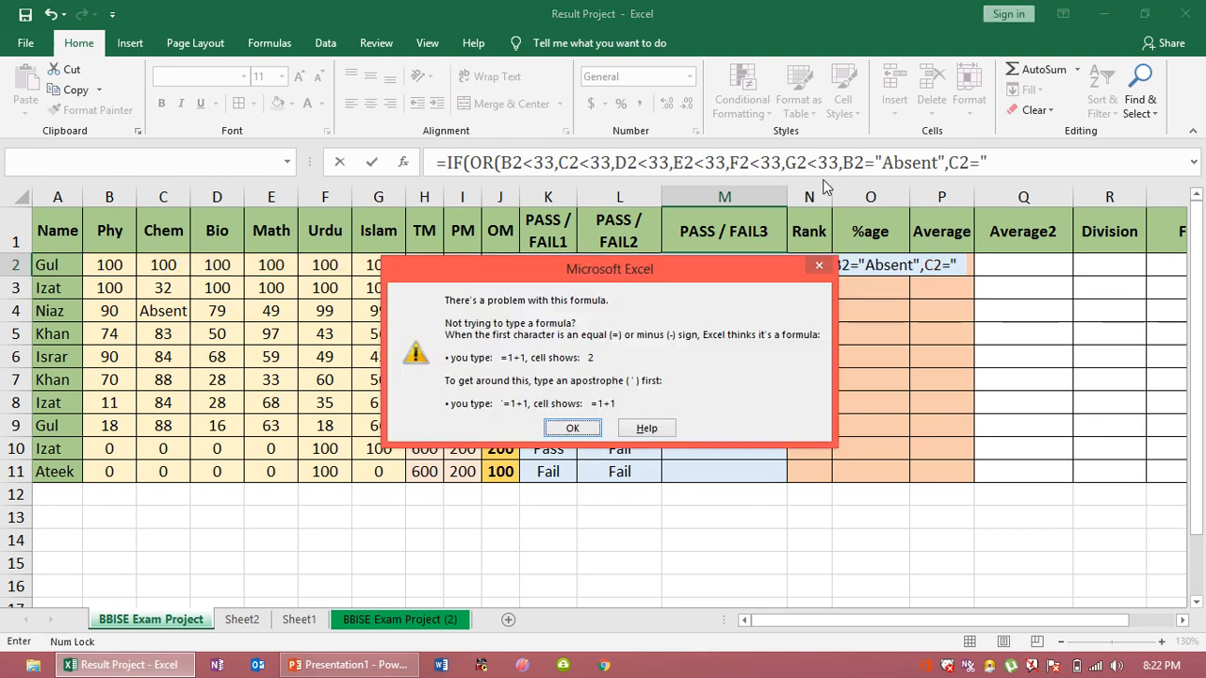
{"action": "left_click", "coordinate": [819, 265]}
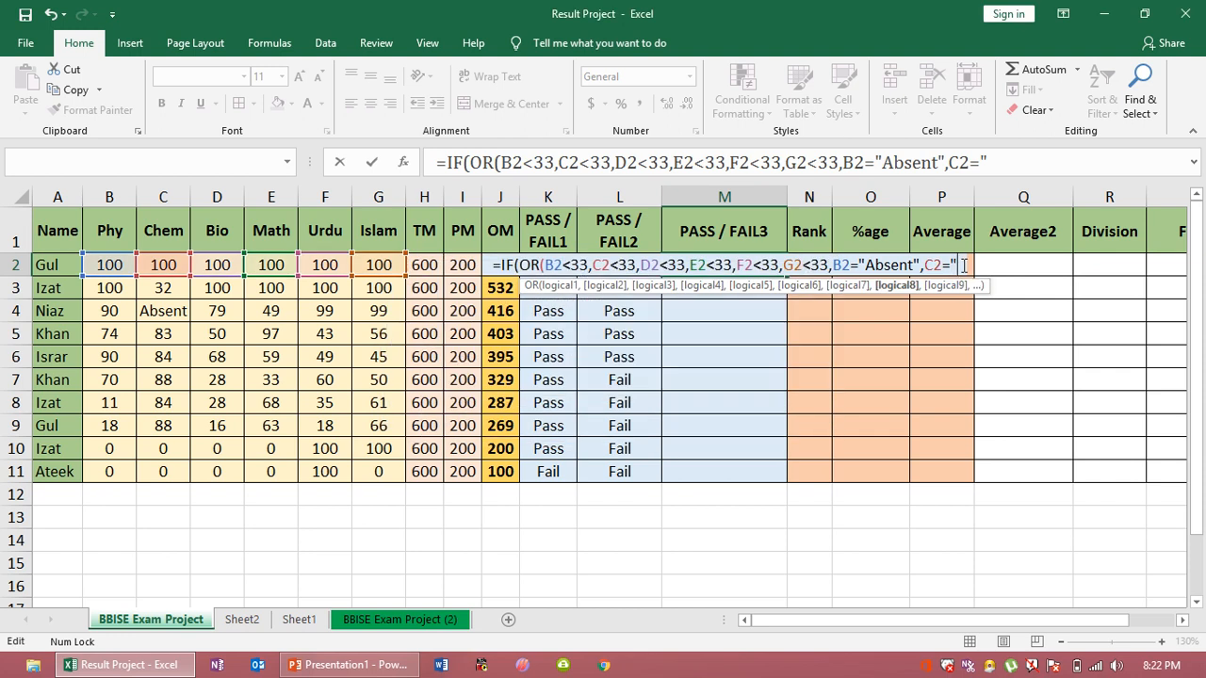
{"action": "type", "text": "Ab"}
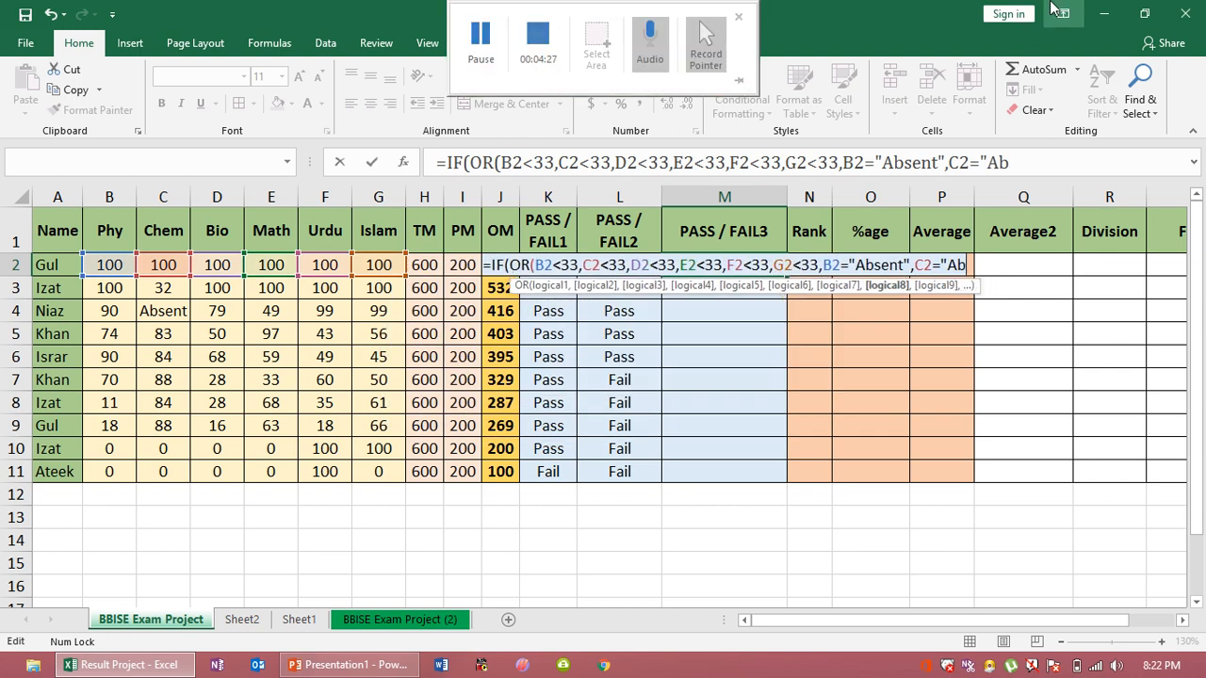
{"action": "type", "text": "sent"}
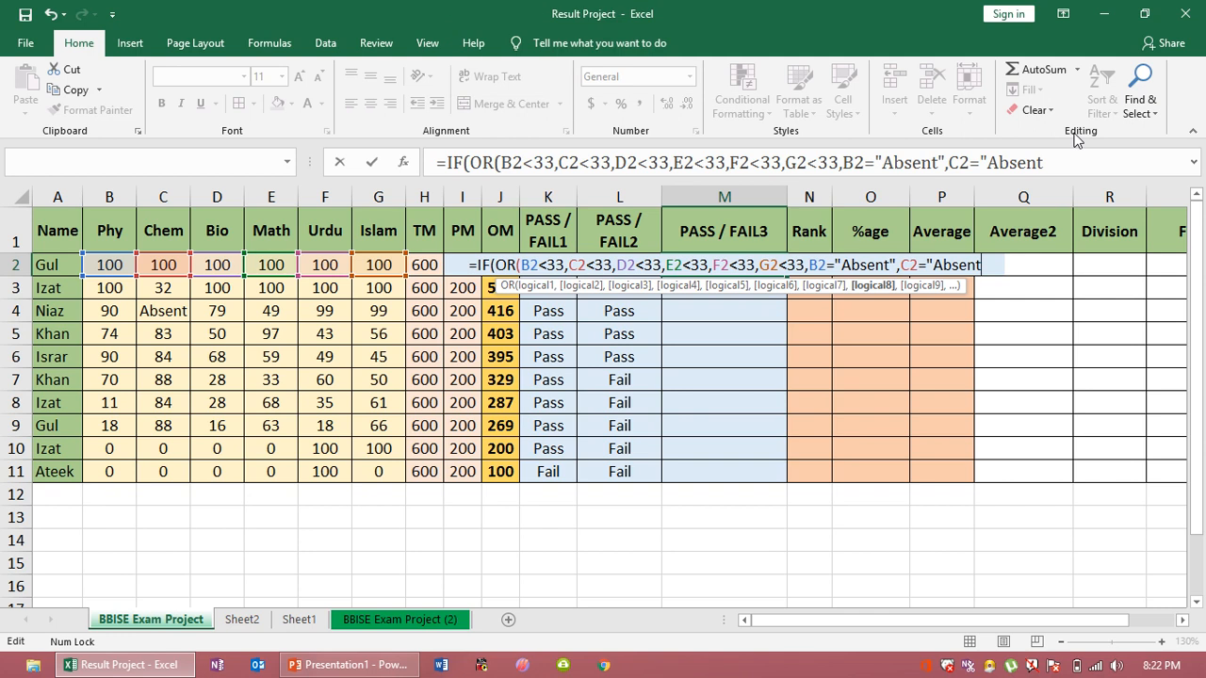
{"action": "type", "text": "\","}
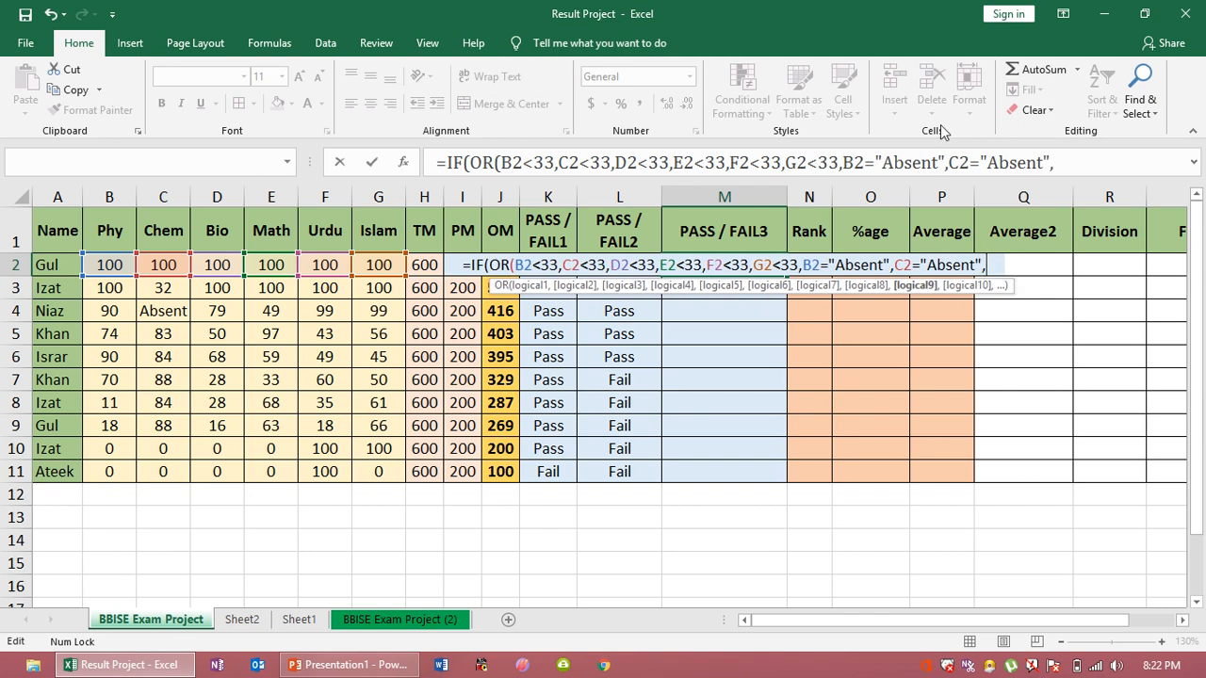
- Add the condition D2="Absent" for the Bio mark to the OR test in M2
{"action": "left_click", "coordinate": [226, 270]}
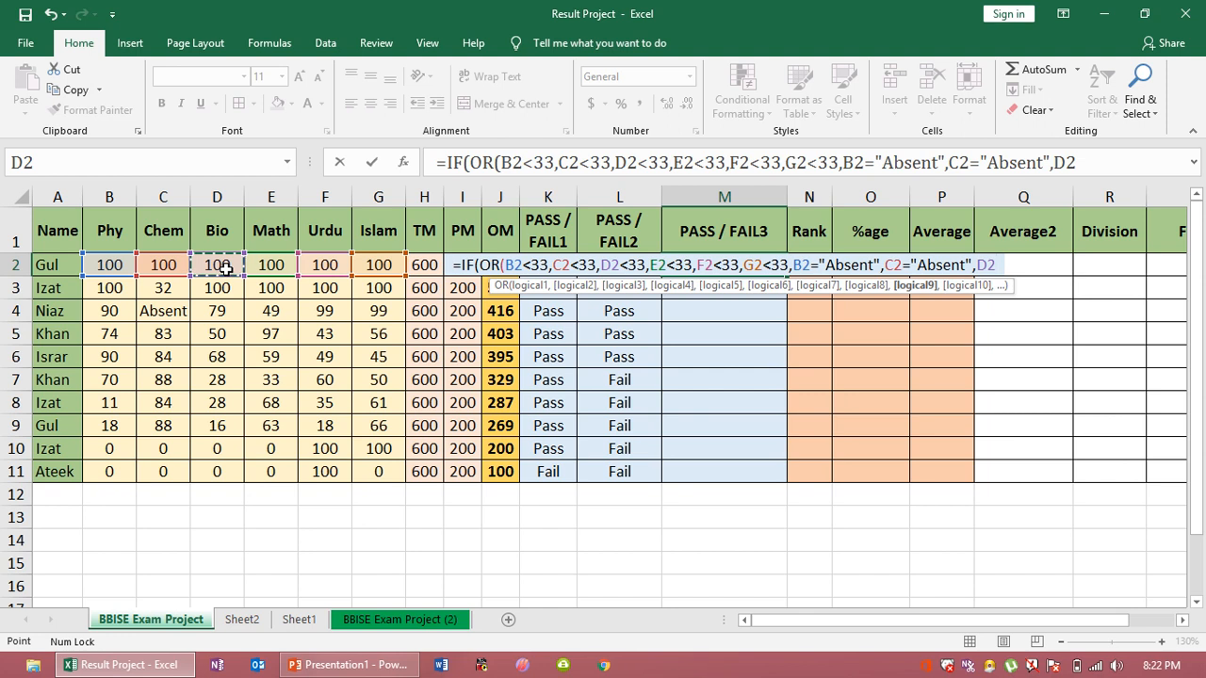
{"action": "type", "text": "=\""}
{"action": "key", "text": "Caps_Lock"}
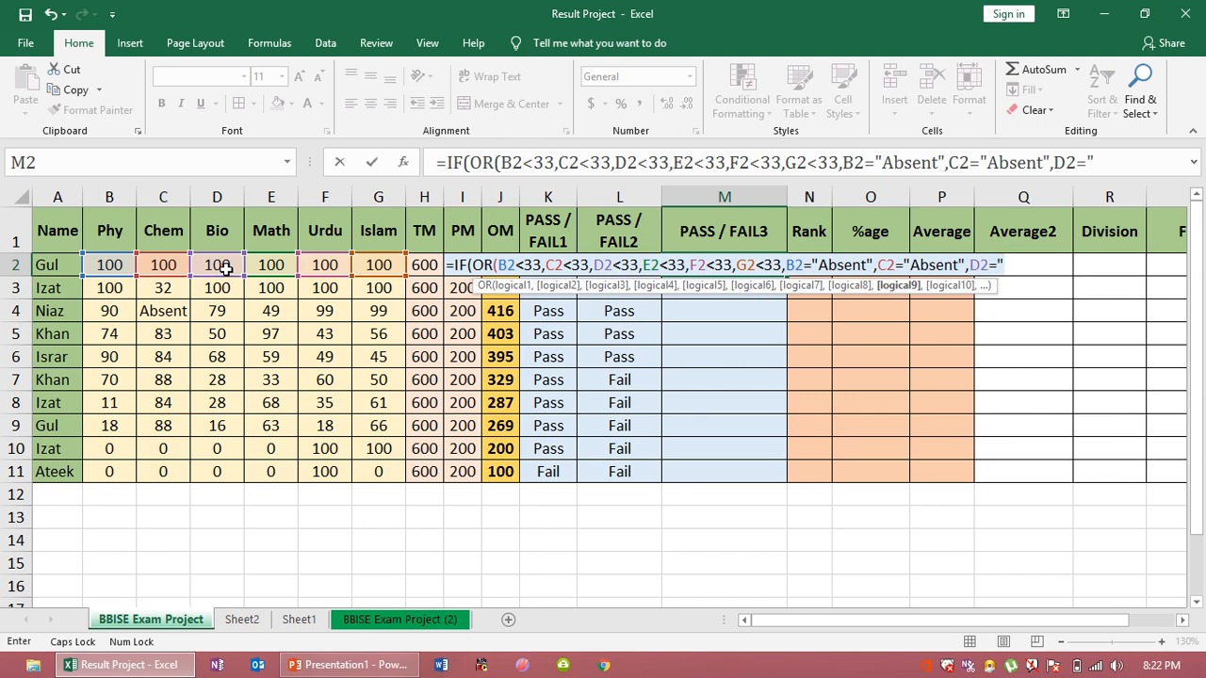
{"action": "type", "text": "A"}
{"action": "key", "text": "Caps_Lock"}
{"action": "type", "text": "bsent\""}
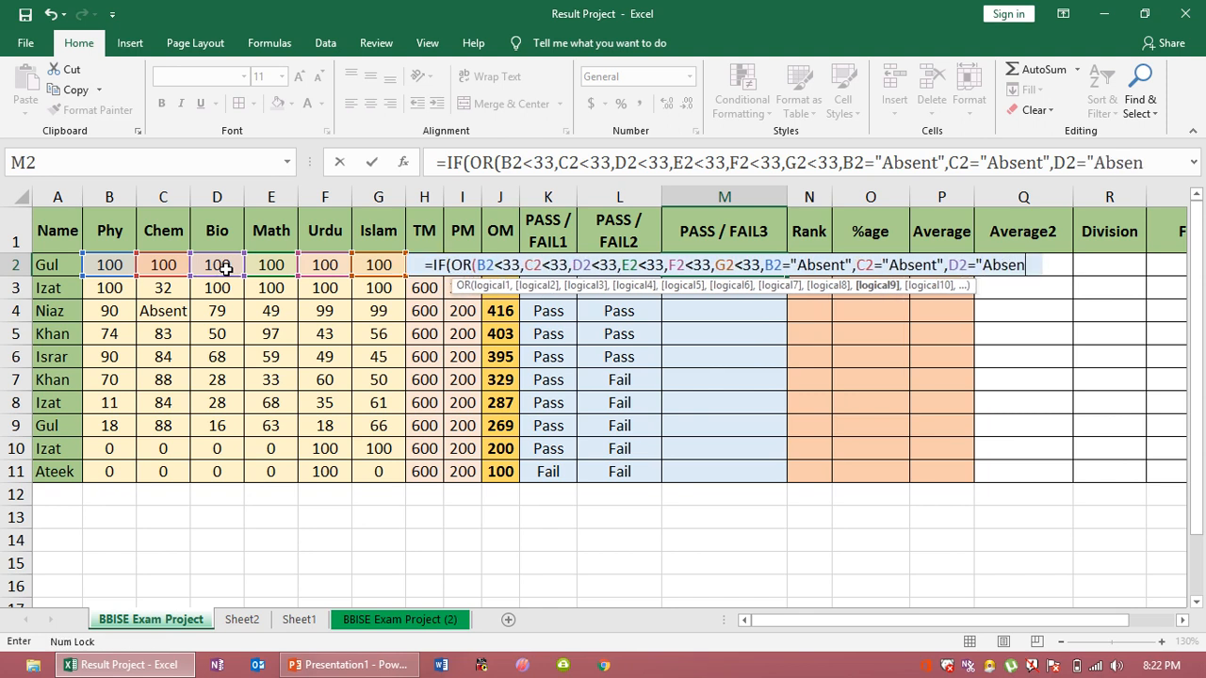
{"action": "type", "text": ","}
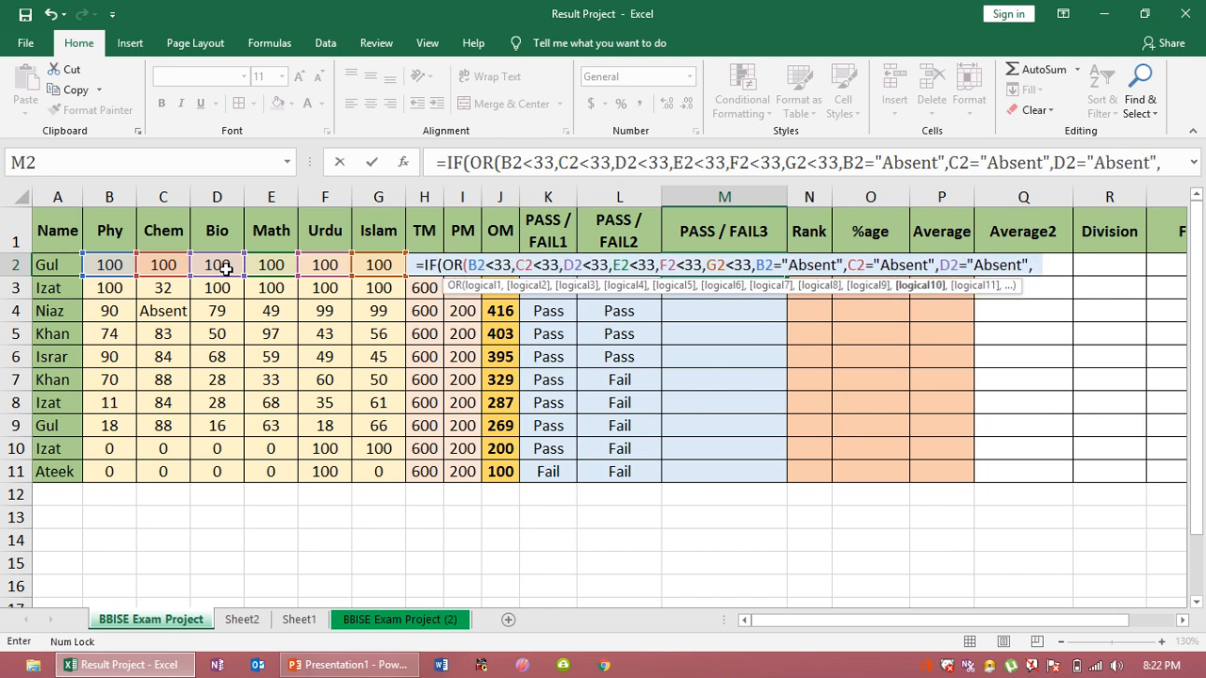
- Add the absence condition E2="Absent" for the Math mark to the OR test in M2
{"action": "left_click", "coordinate": [256, 267]}
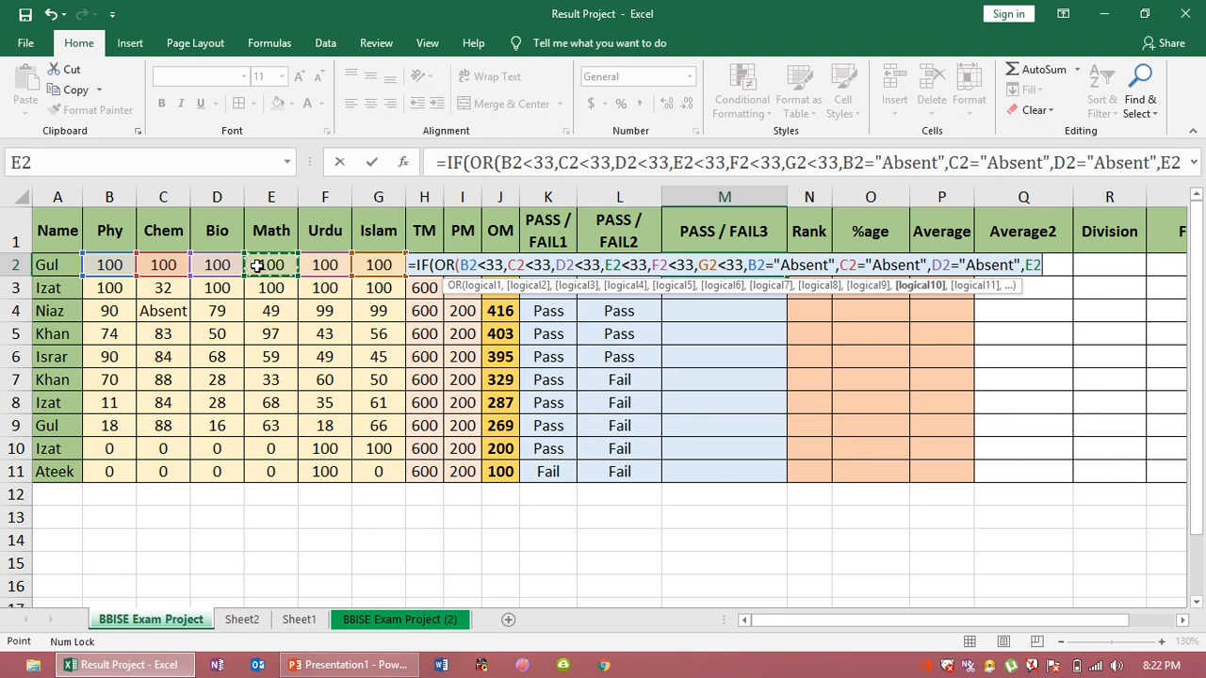
{"action": "type", "text": "=\""}
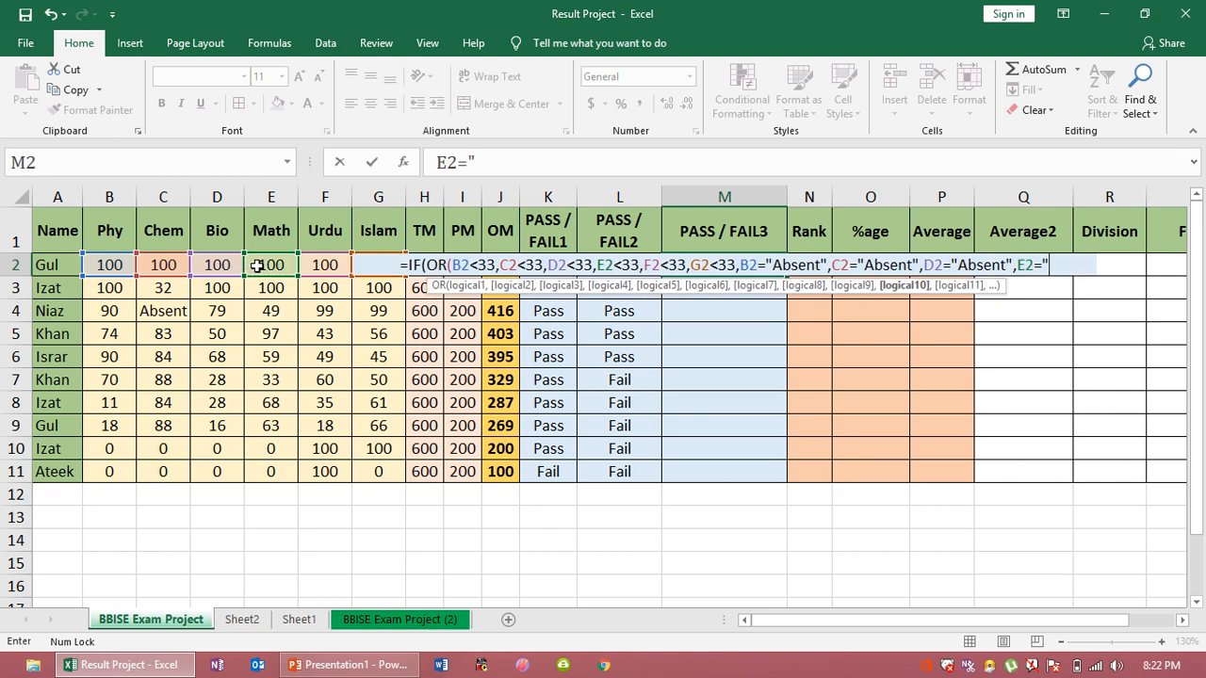
{"action": "key", "text": "Caps_Lock"}
{"action": "key", "text": "Caps_Lock"}
{"action": "key", "text": "Caps_Lock"}
{"action": "type", "text": "A"}
{"action": "key", "text": "Caps_Lock"}
{"action": "type", "text": "bsent"}
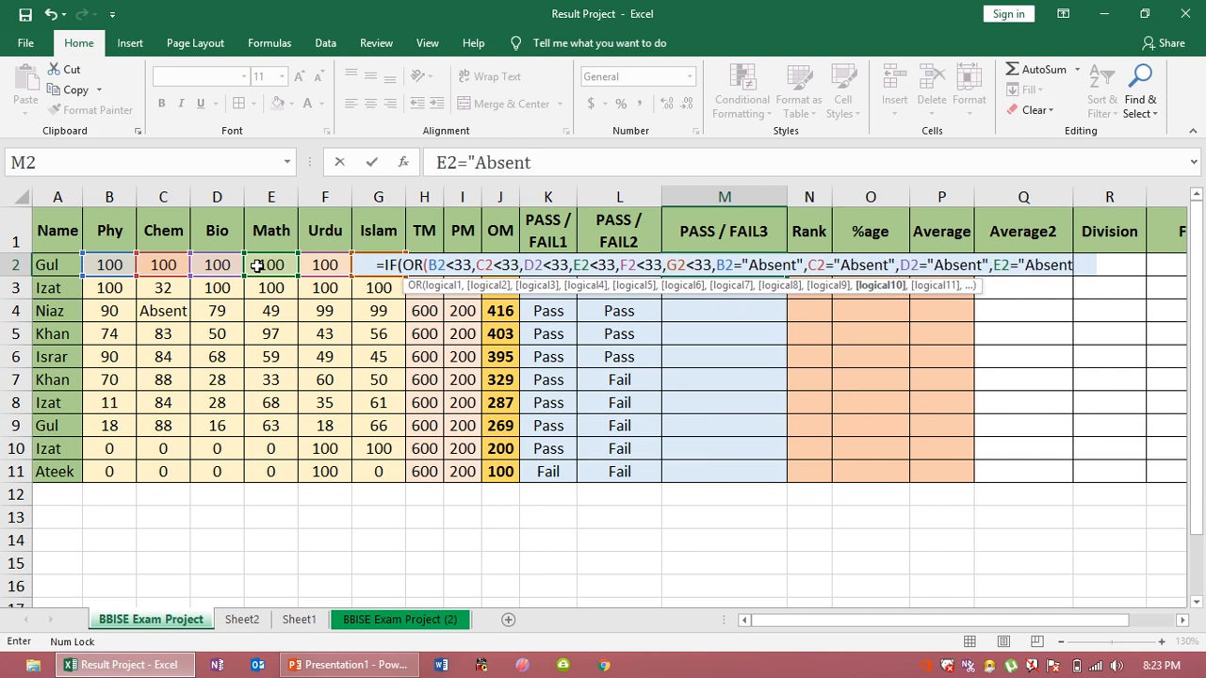
{"action": "type", "text": "\","}
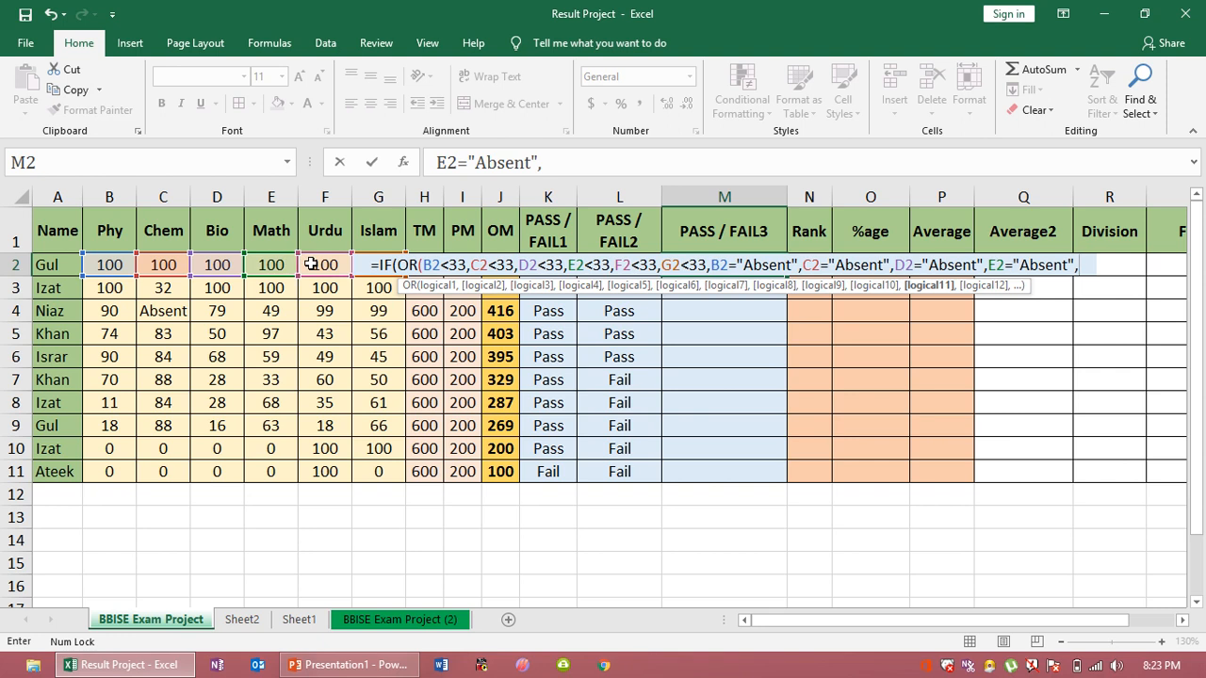
- Add the absence condition F2="Absent" for the Urdu mark to the OR test in M2
{"action": "left_click", "coordinate": [311, 265]}
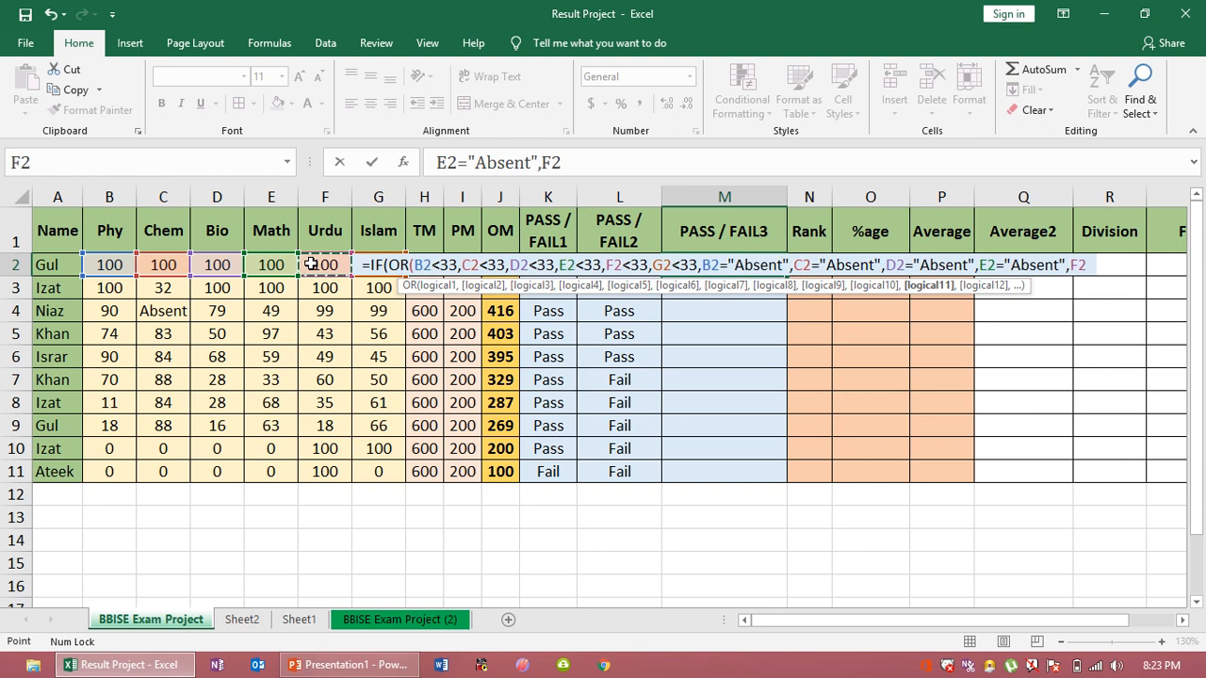
{"action": "type", "text": "=\""}
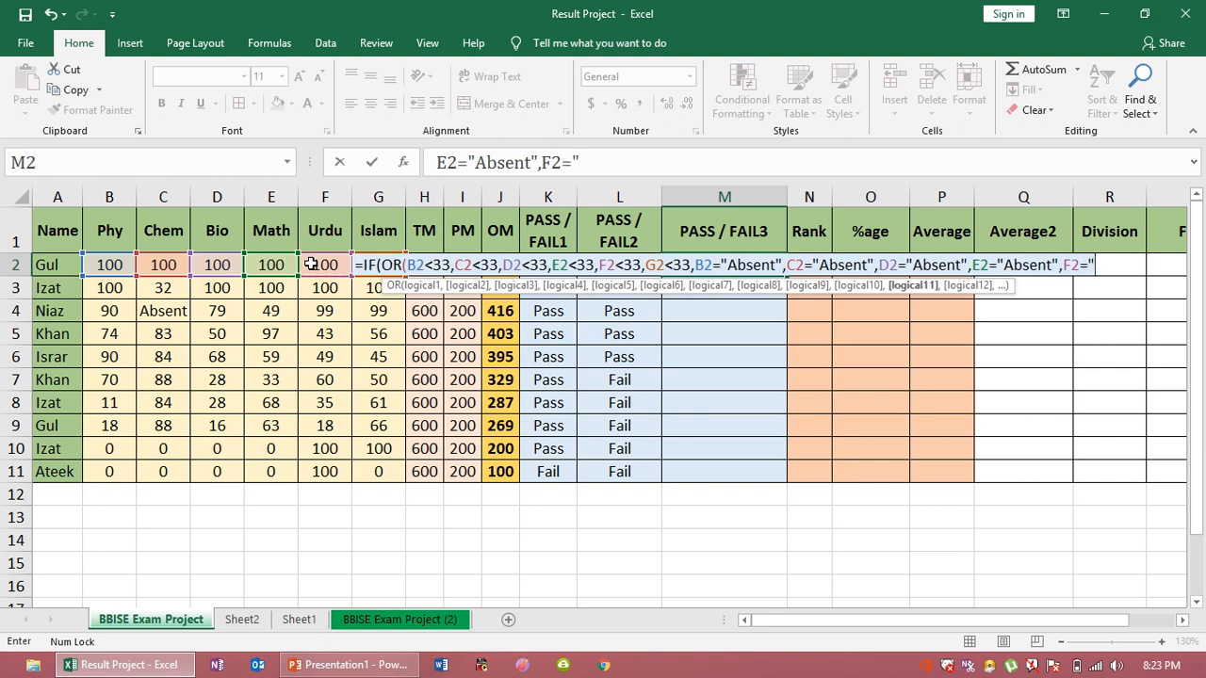
{"action": "key", "text": "Caps_Lock"}
{"action": "key", "text": "Caps_Lock"}
{"action": "key", "text": "Caps_Lock"}
{"action": "type", "text": "A"}
{"action": "key", "text": "Caps_Lock"}
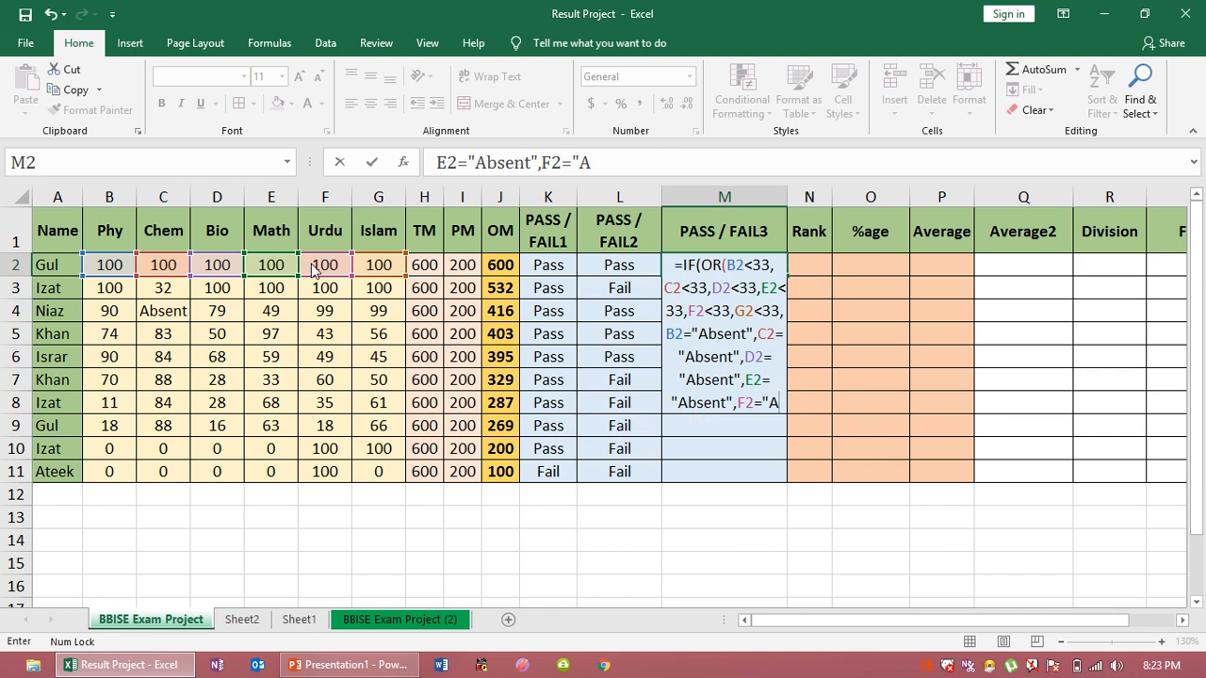
{"action": "type", "text": "b"}
{"action": "key", "text": "Return"}
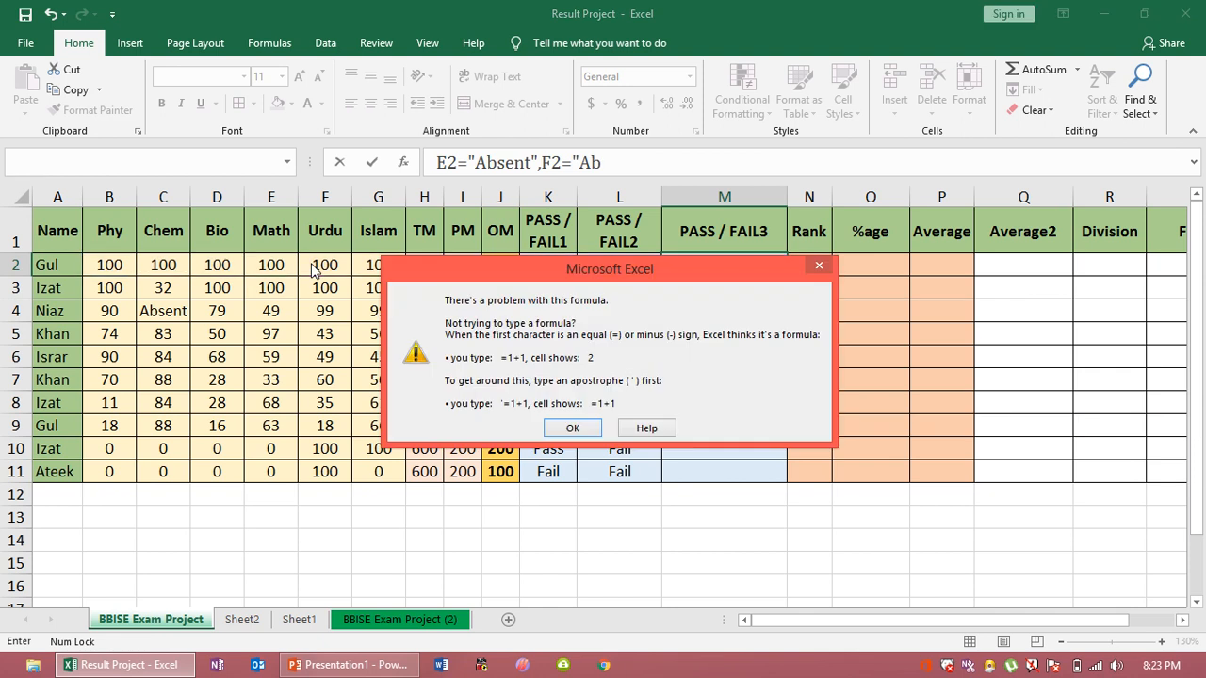
{"action": "left_click", "coordinate": [819, 271]}
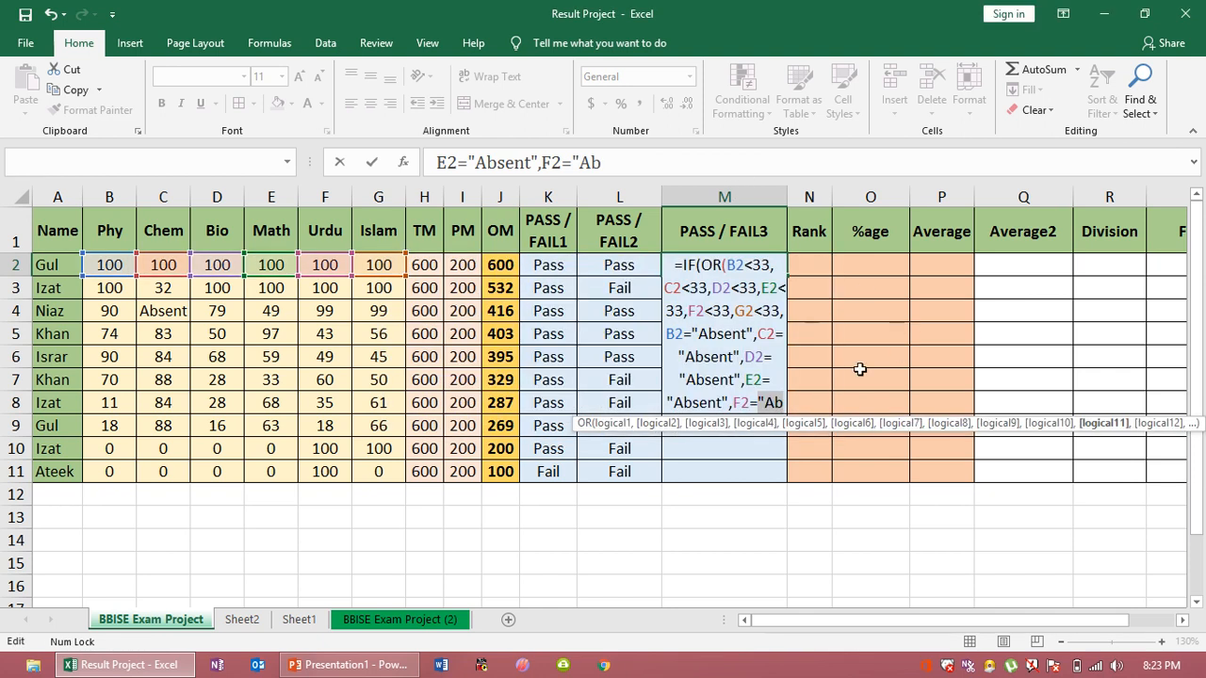
{"action": "left_click", "coordinate": [785, 402]}
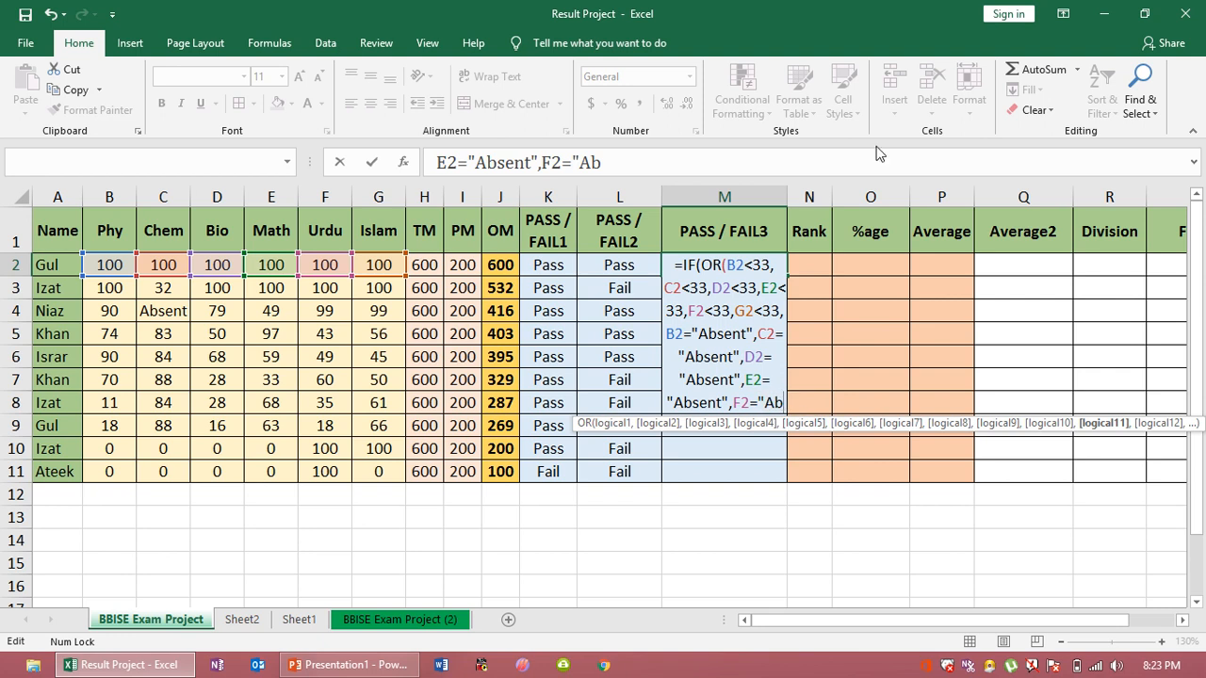
{"action": "type", "text": "sent"}
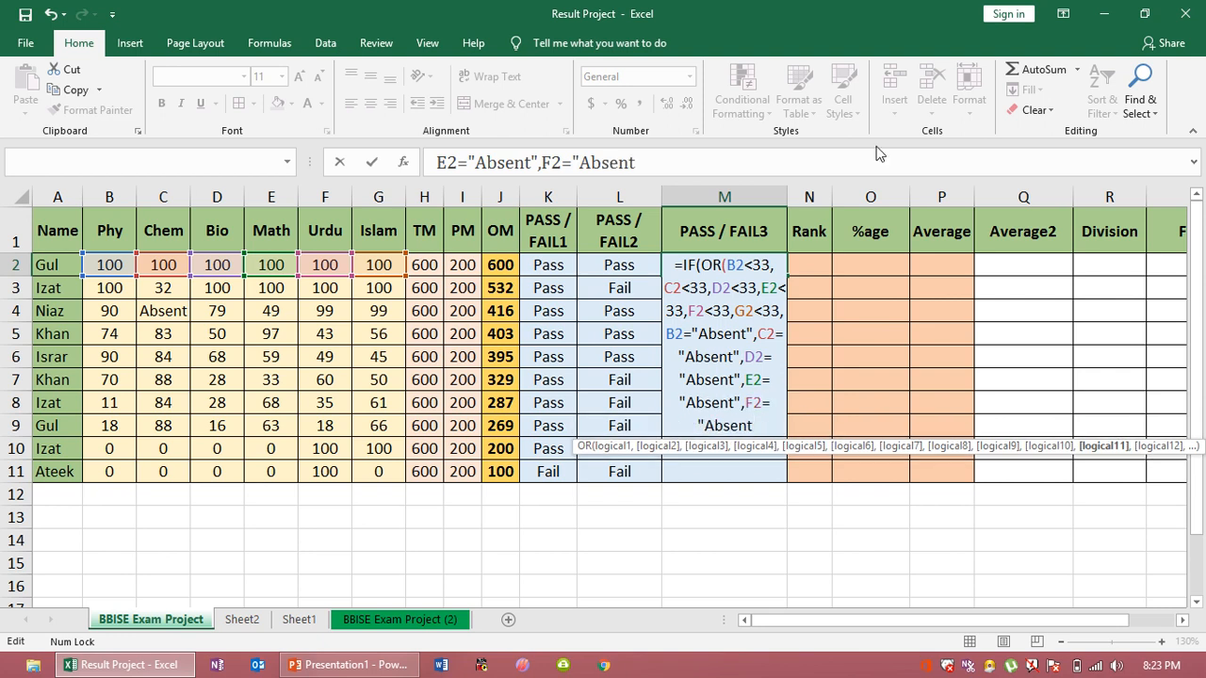
{"action": "type", "text": "\","}
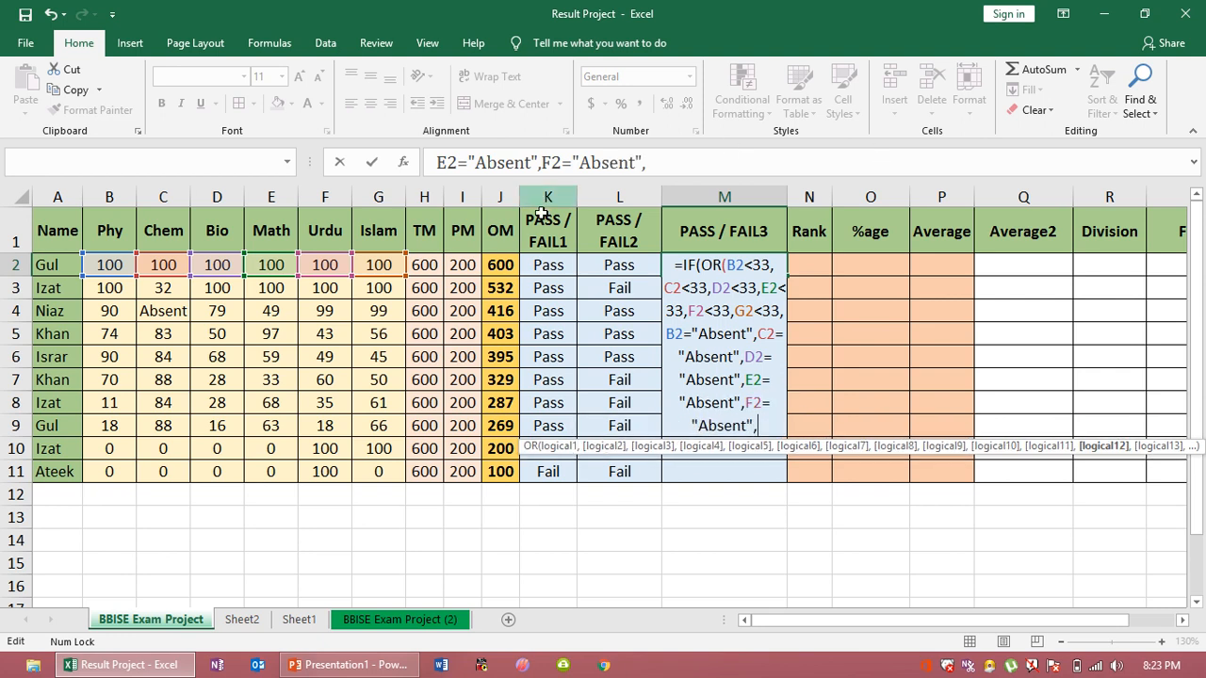
- Add the condition G2="Absent" for the Islam mark and close the OR test in M2
{"action": "left_click", "coordinate": [385, 265]}
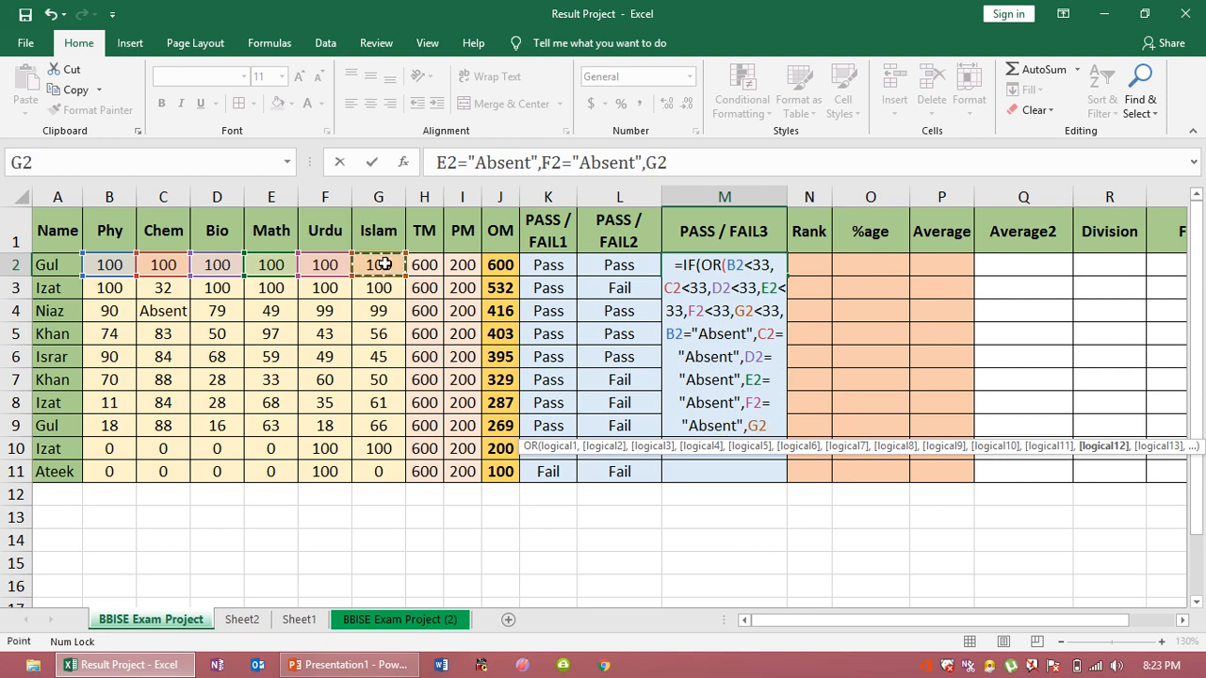
{"action": "type", "text": "=\""}
{"action": "key", "text": "Caps_Lock"}
{"action": "type", "text": "A"}
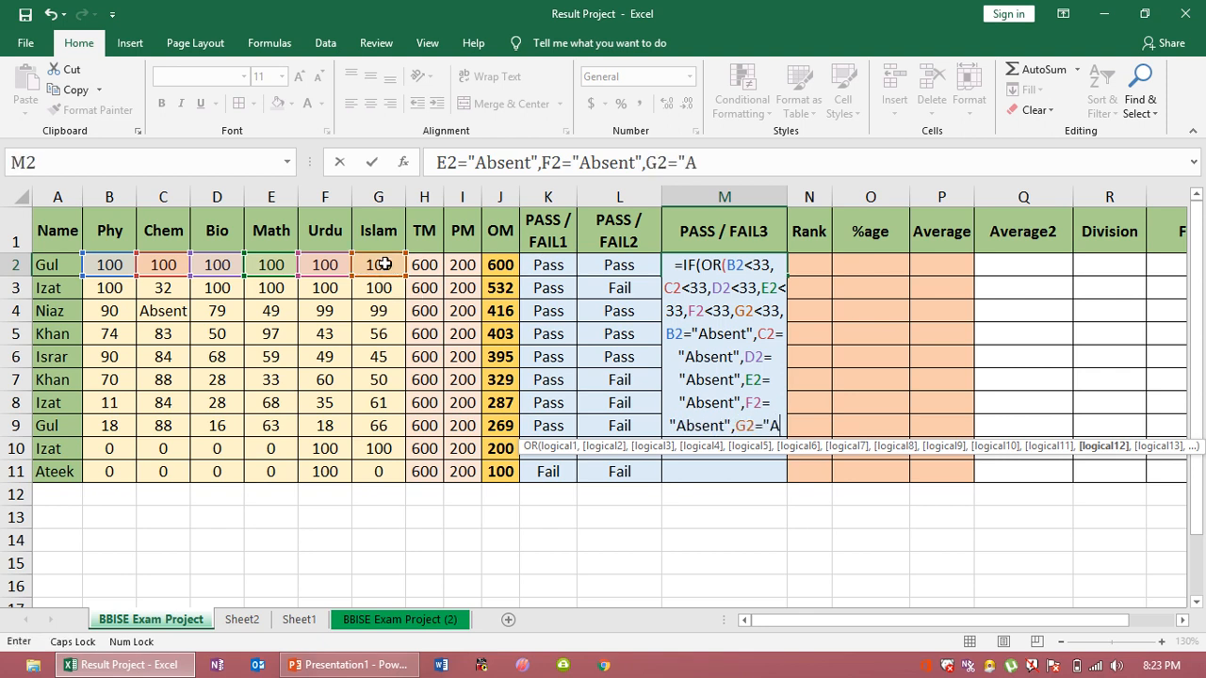
{"action": "key", "text": "Caps_Lock"}
{"action": "type", "text": "bsent"}
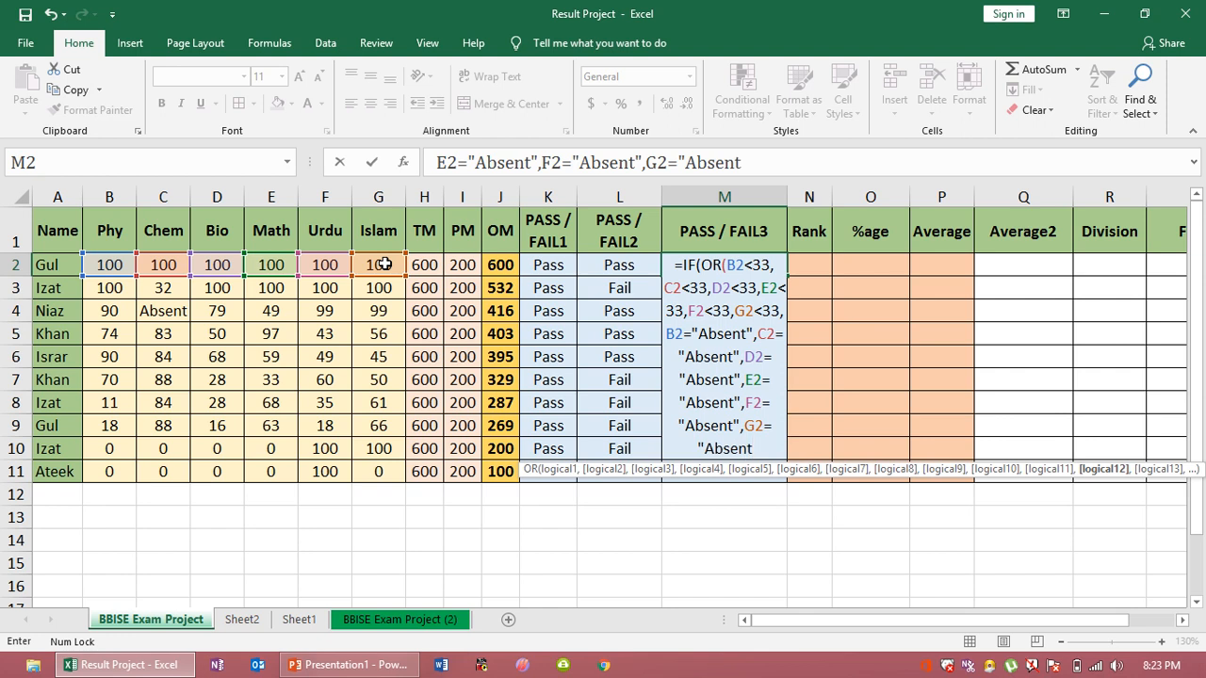
{"action": "type", "text": "\"),"}
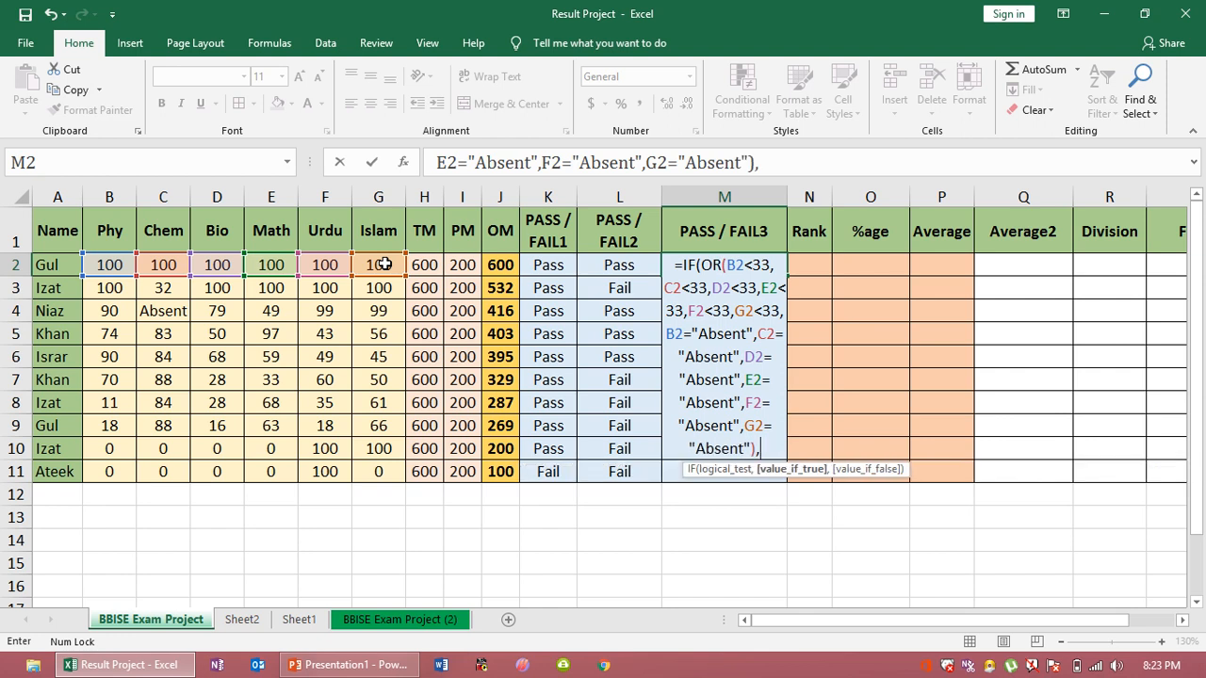
- Complete the IF formula in M2 with "Fail" as the true result and "Pass" as the false result
{"action": "type", "text": "\"F"}
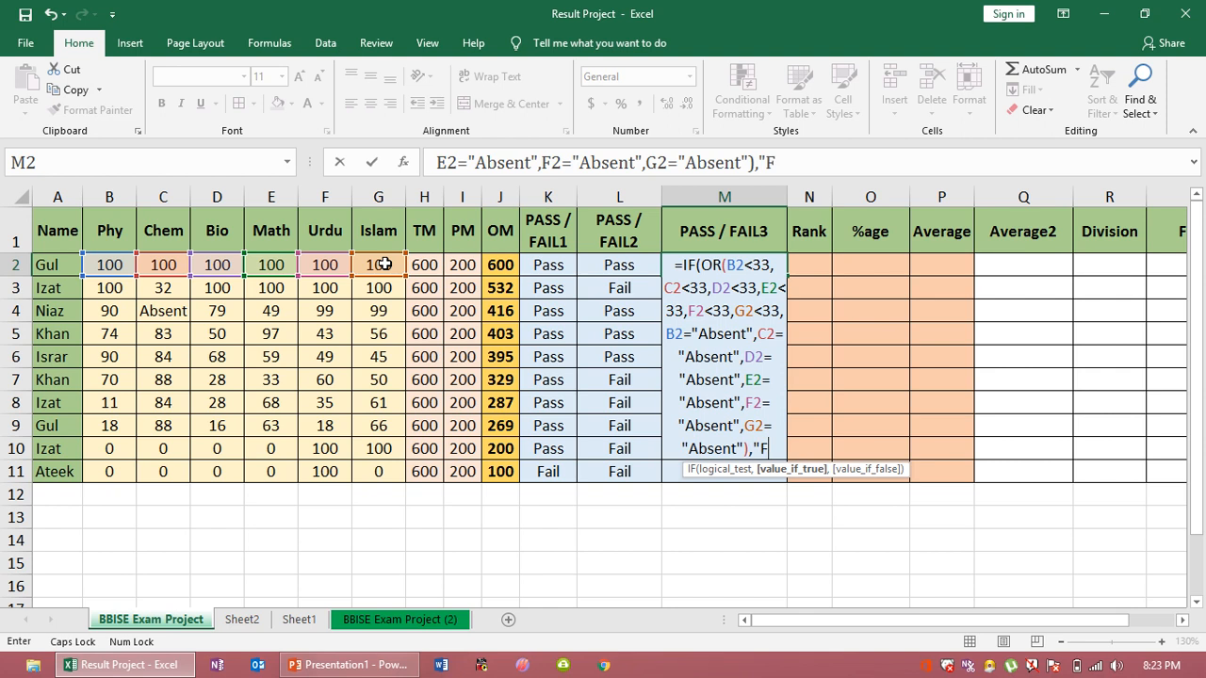
{"action": "type", "text": "ail\","}
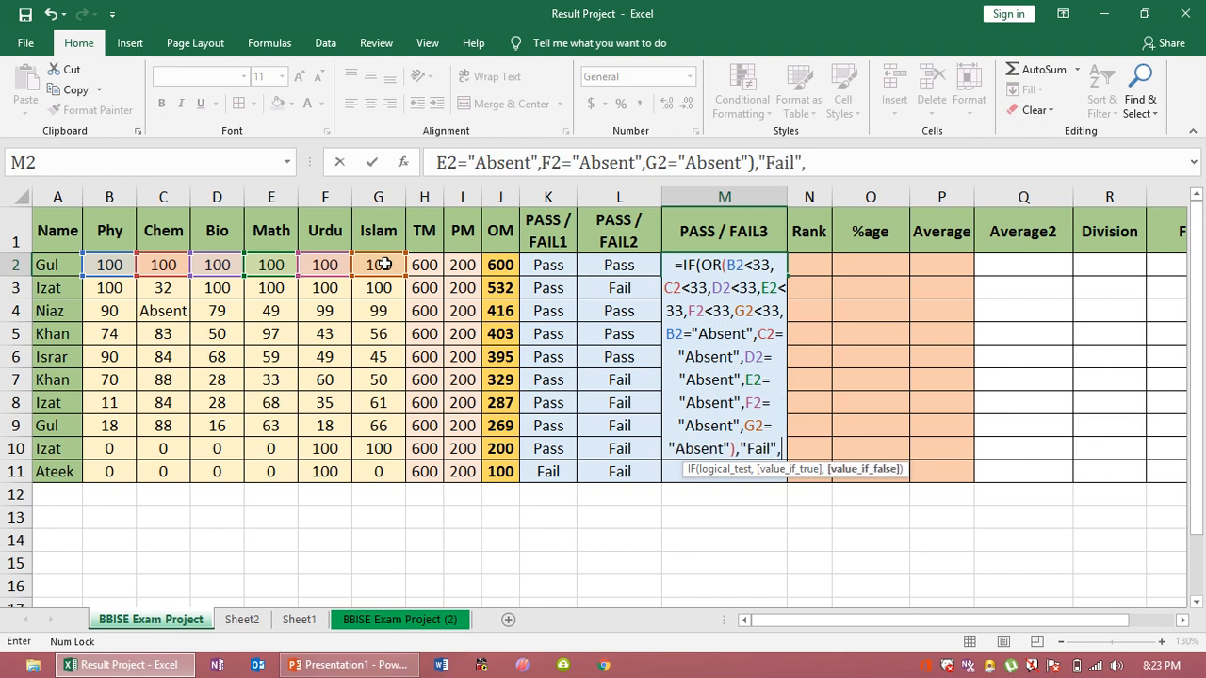
{"action": "type", "text": "\"Pass"}
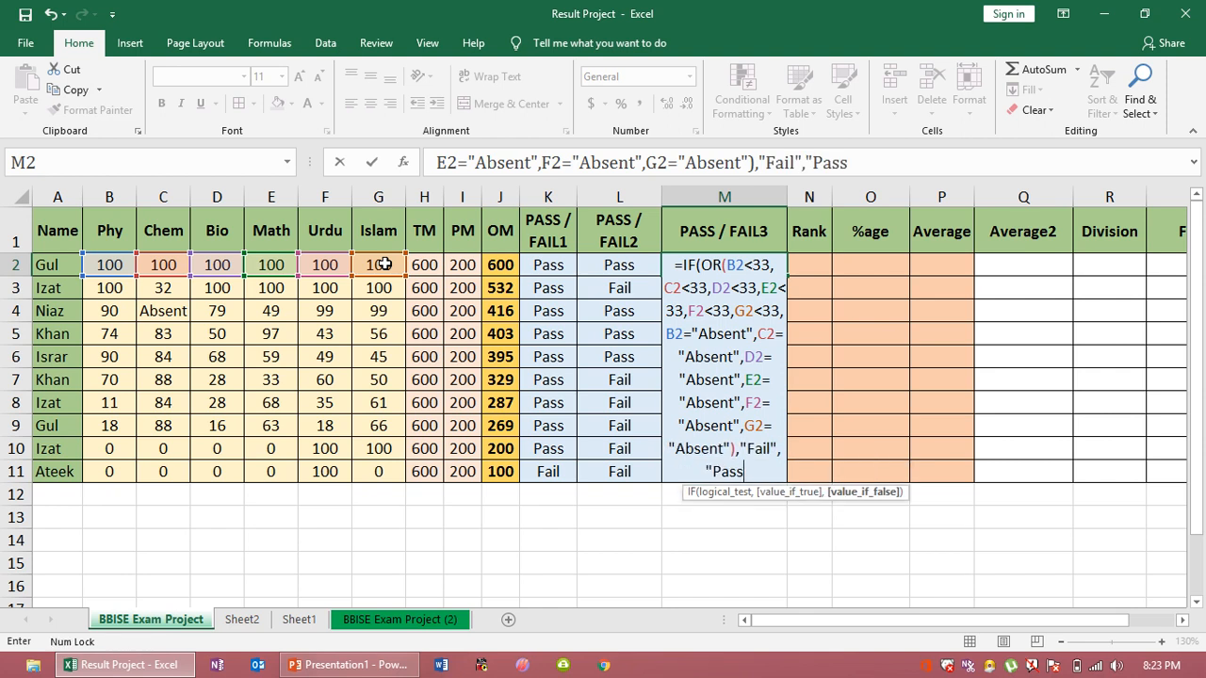
{"action": "type", "text": "\")"}
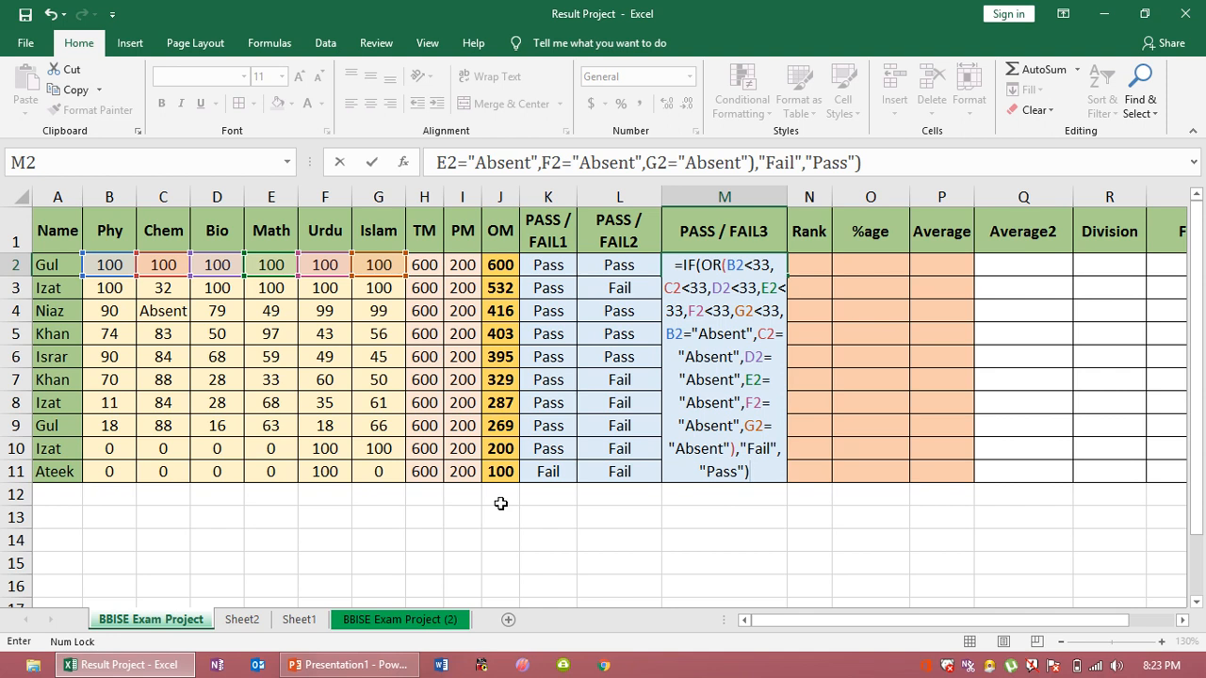
{"action": "left_click", "coordinate": [1183, 620]}
{"action": "left_click", "coordinate": [1183, 620]}
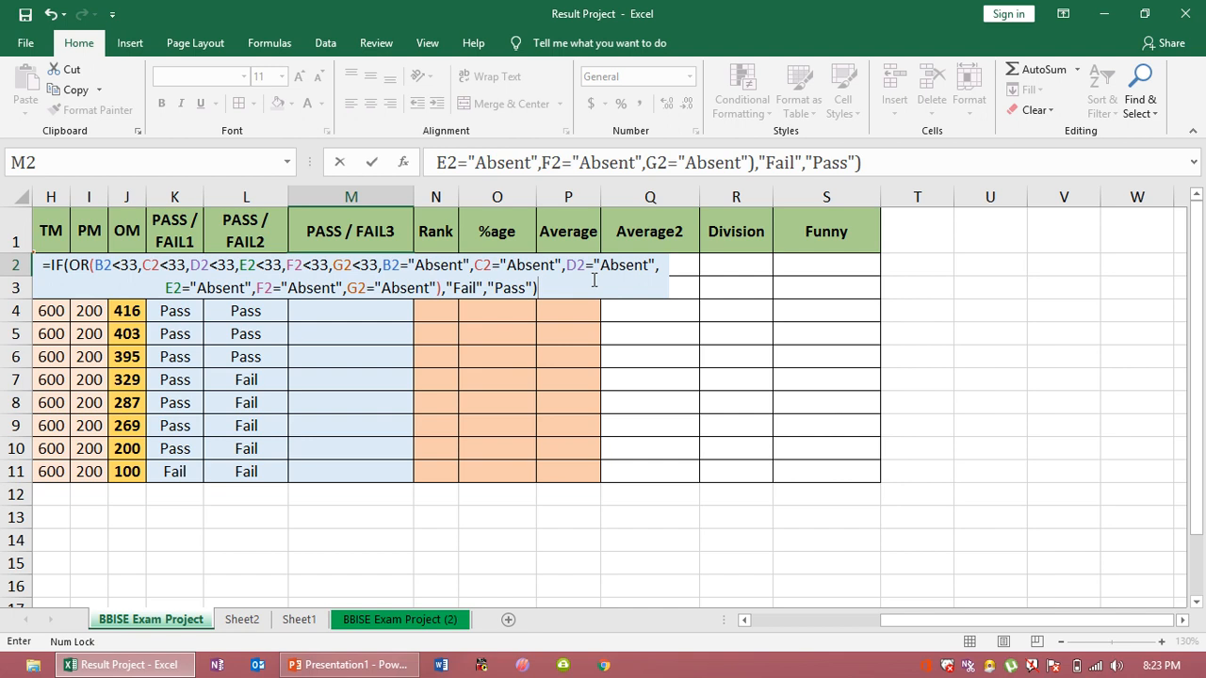
{"action": "key", "text": "Return"}
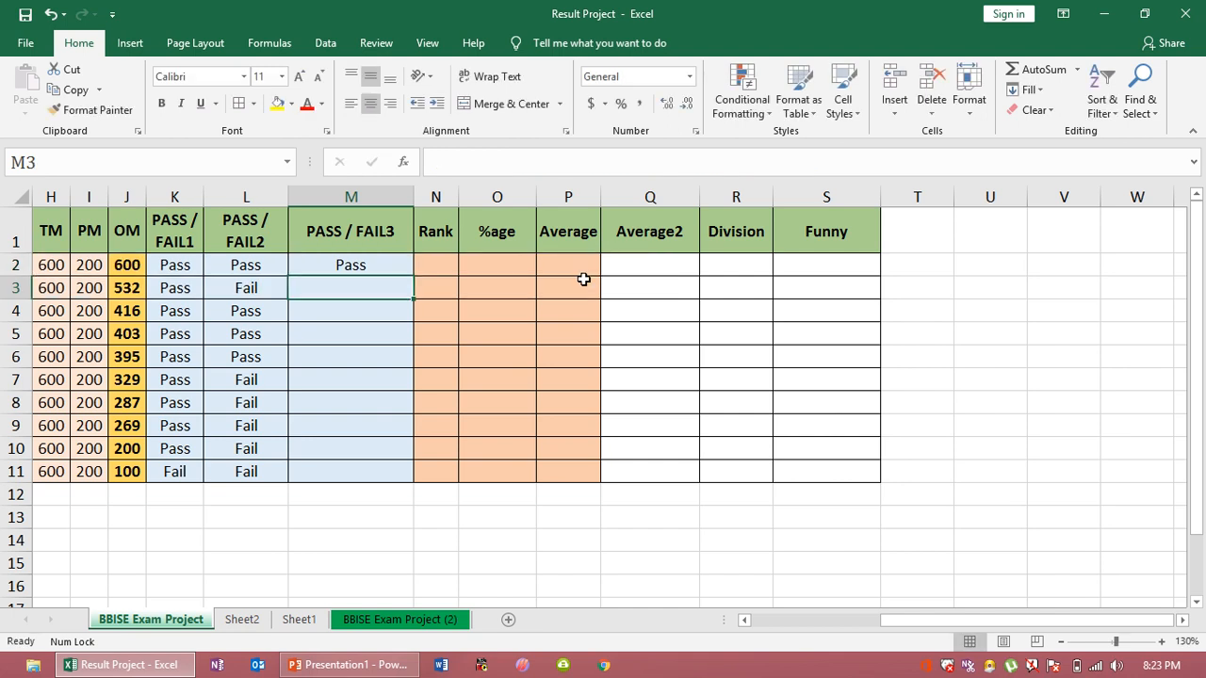
- Fill the M2 formula down through M11 and check the pass/fail results of row 4, which has an absent mark
{"action": "left_click", "coordinate": [378, 267]}
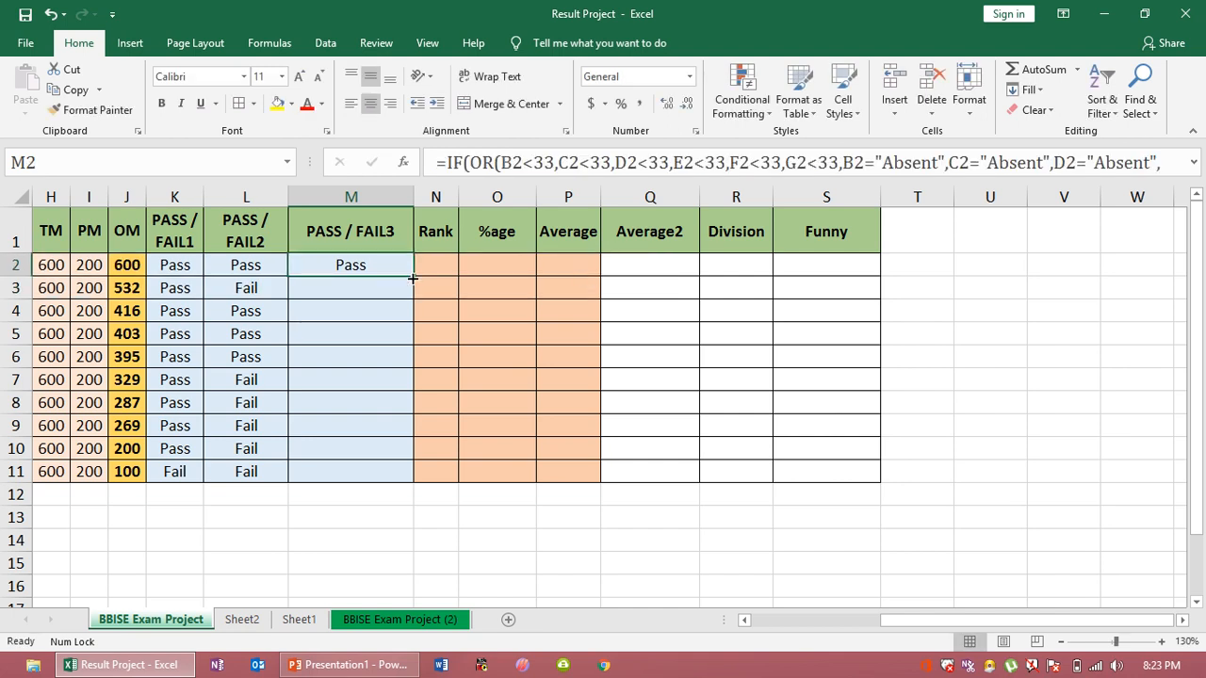
{"action": "double_click", "coordinate": [412, 278]}
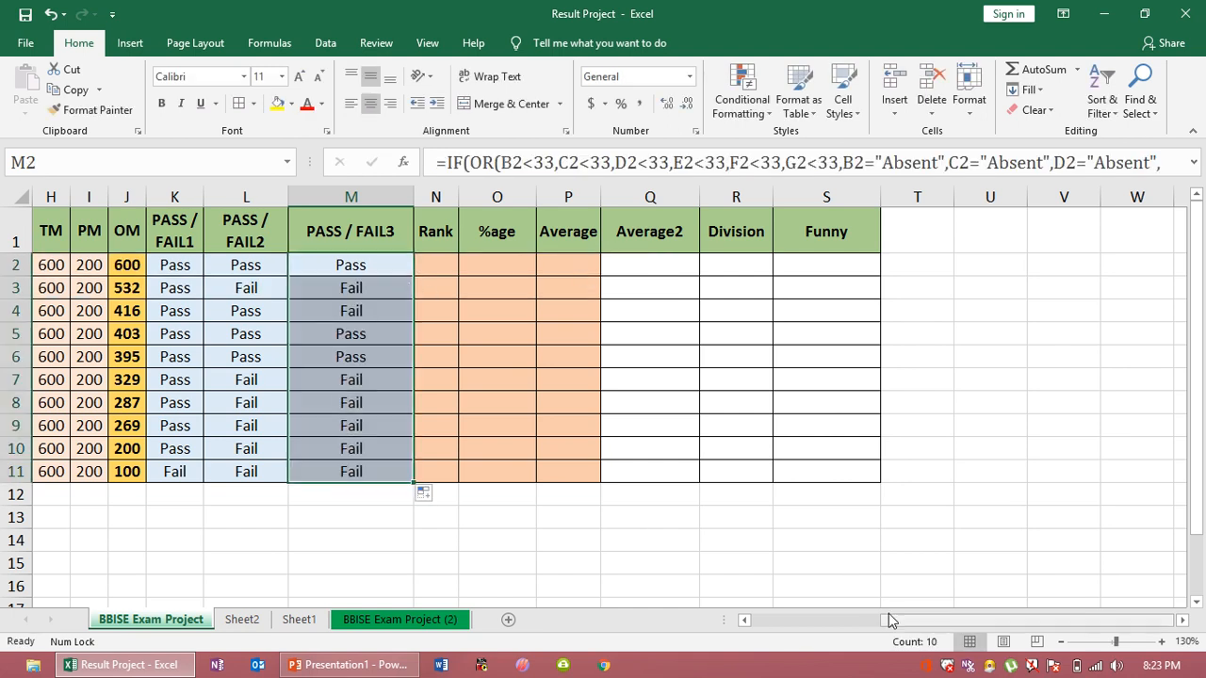
{"action": "left_click_drag", "start_coordinate": [889, 613], "coordinate": [621, 601]}
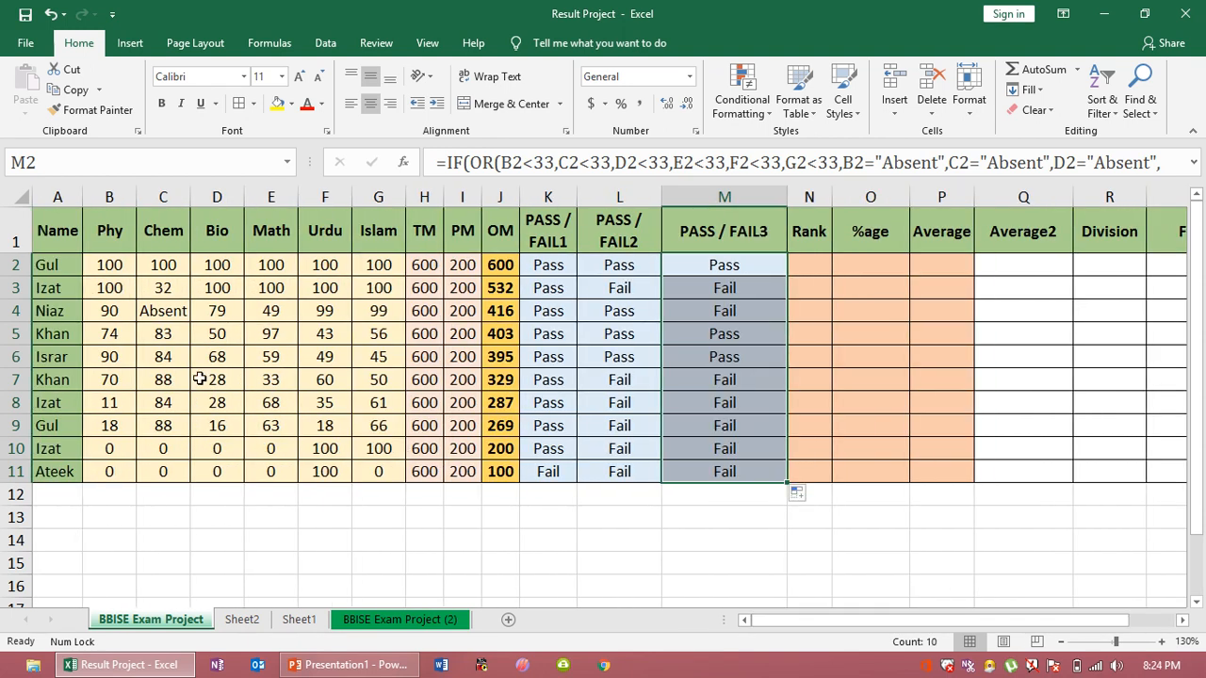
{"action": "left_click", "coordinate": [16, 311]}
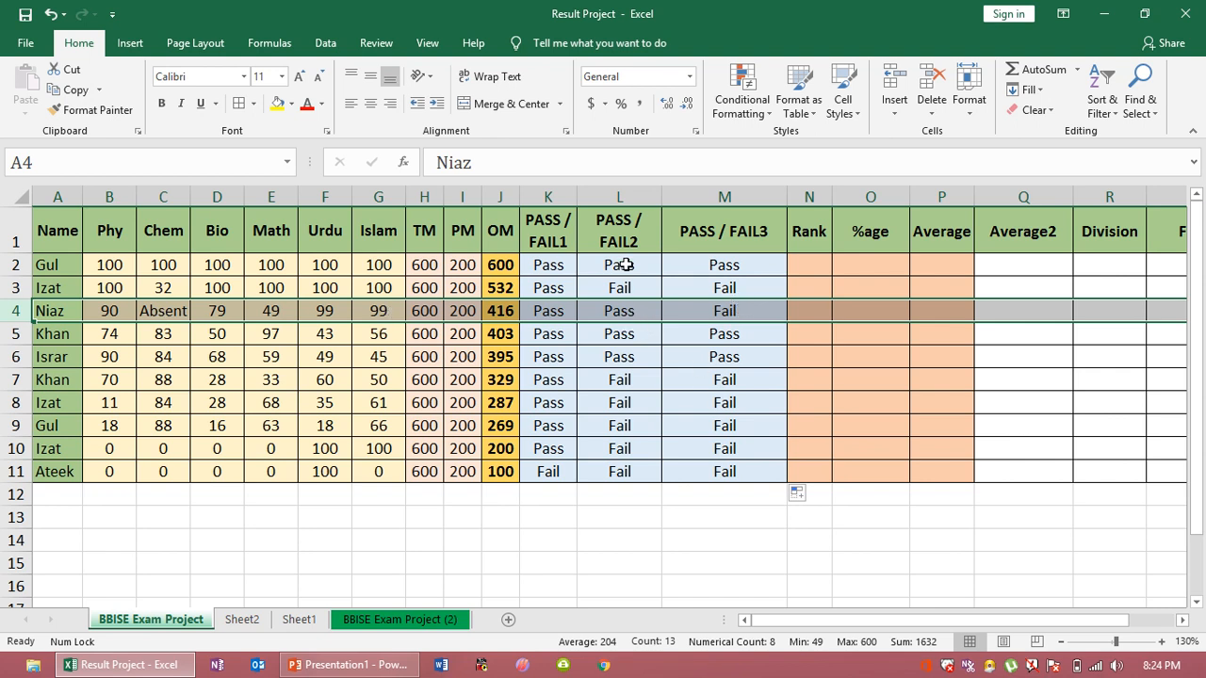
{"action": "left_click", "coordinate": [804, 263]}
{"action": "left_click", "coordinate": [806, 312]}
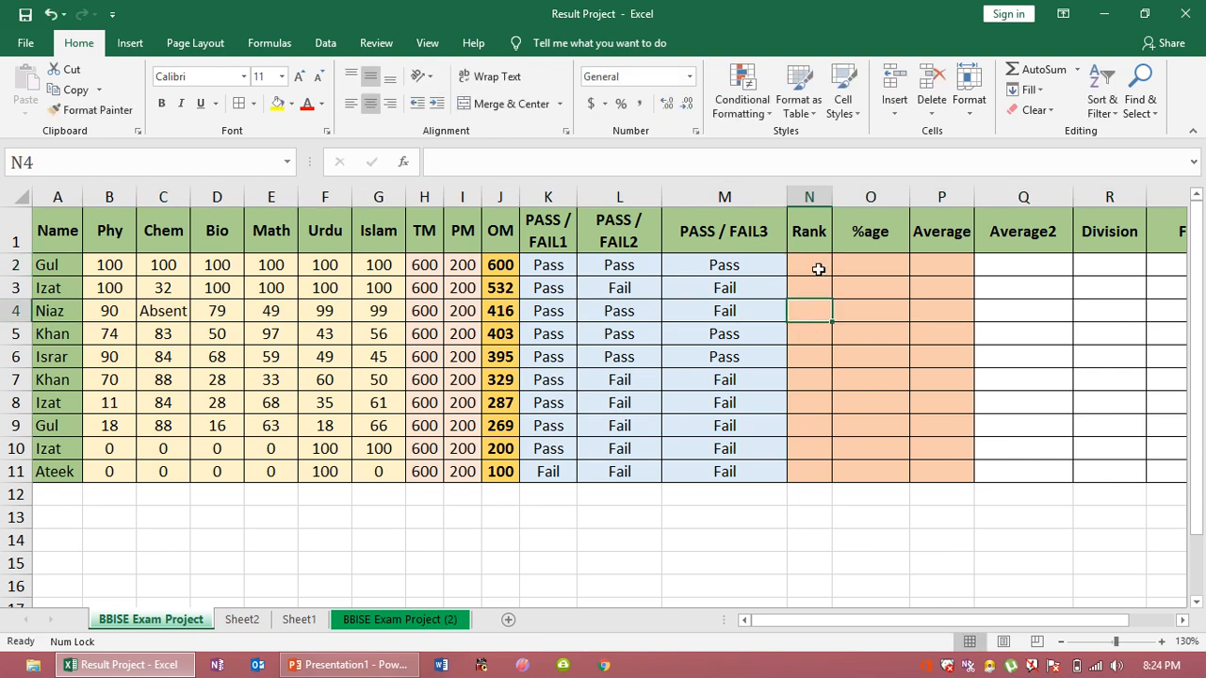
- Enter the formula =RANK(J2,$J$2:$J$11) in N2 to rank the first student's obtained marks
{"action": "left_click", "coordinate": [818, 270]}
{"action": "type", "text": "="}
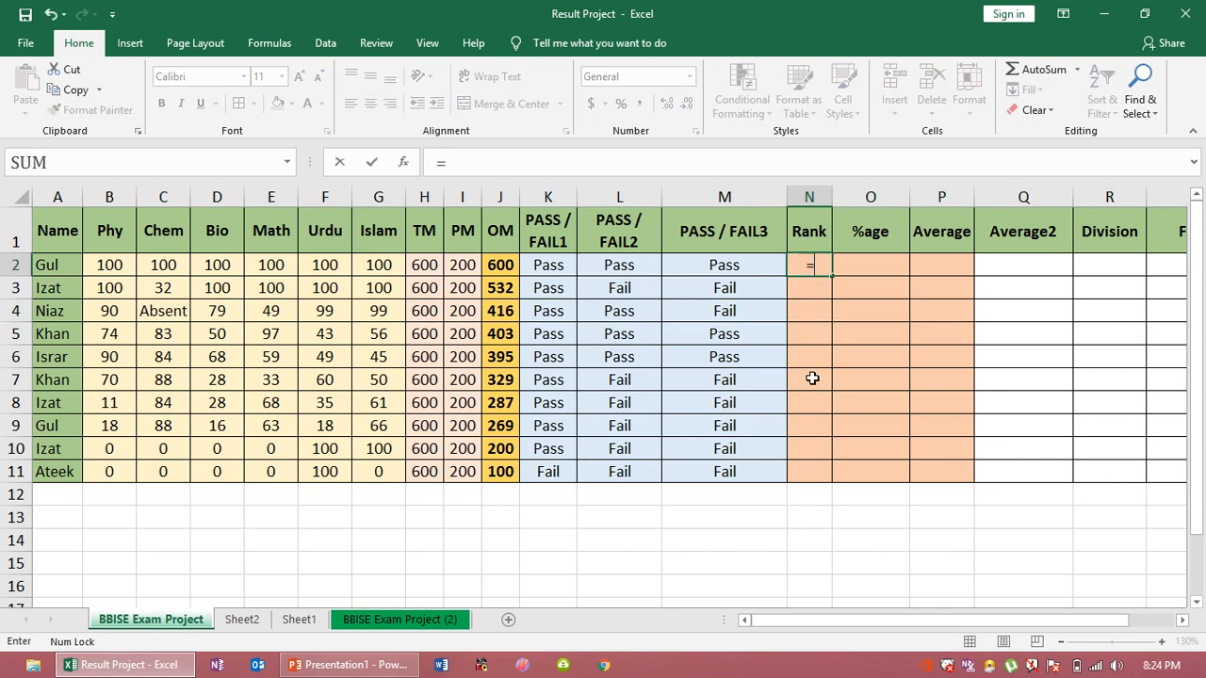
{"action": "type", "text": "rank"}
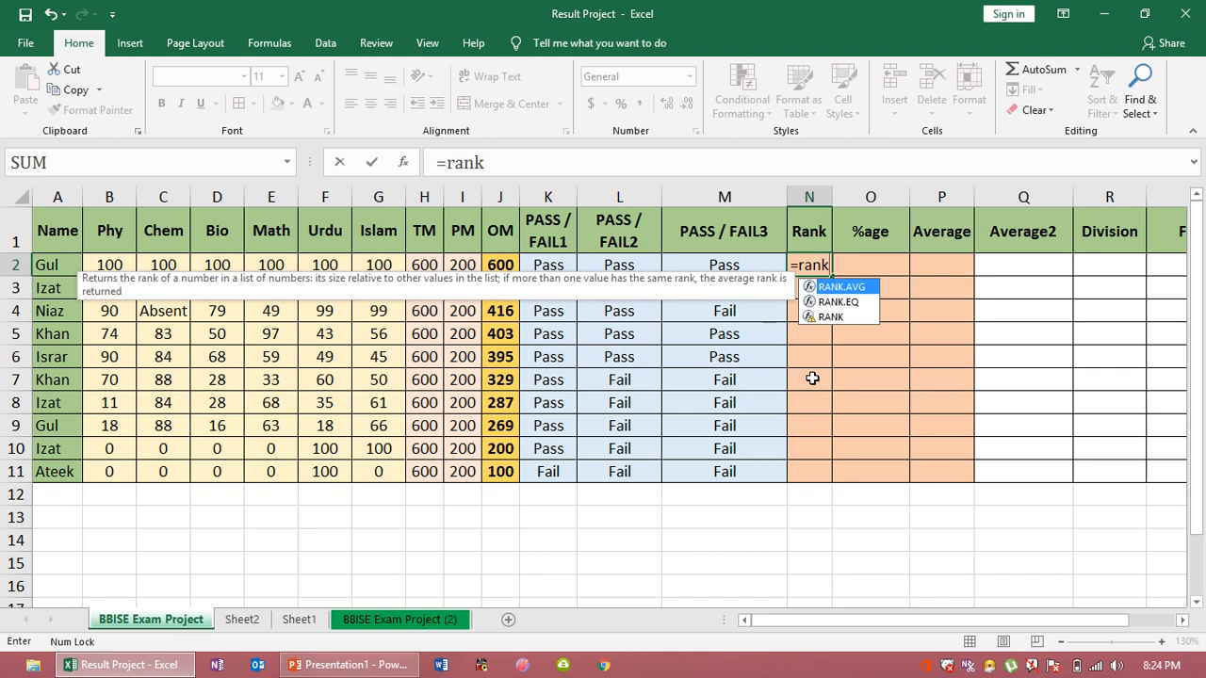
{"action": "key", "text": "Down"}
{"action": "key", "text": "Down"}
{"action": "key", "text": "Tab"}
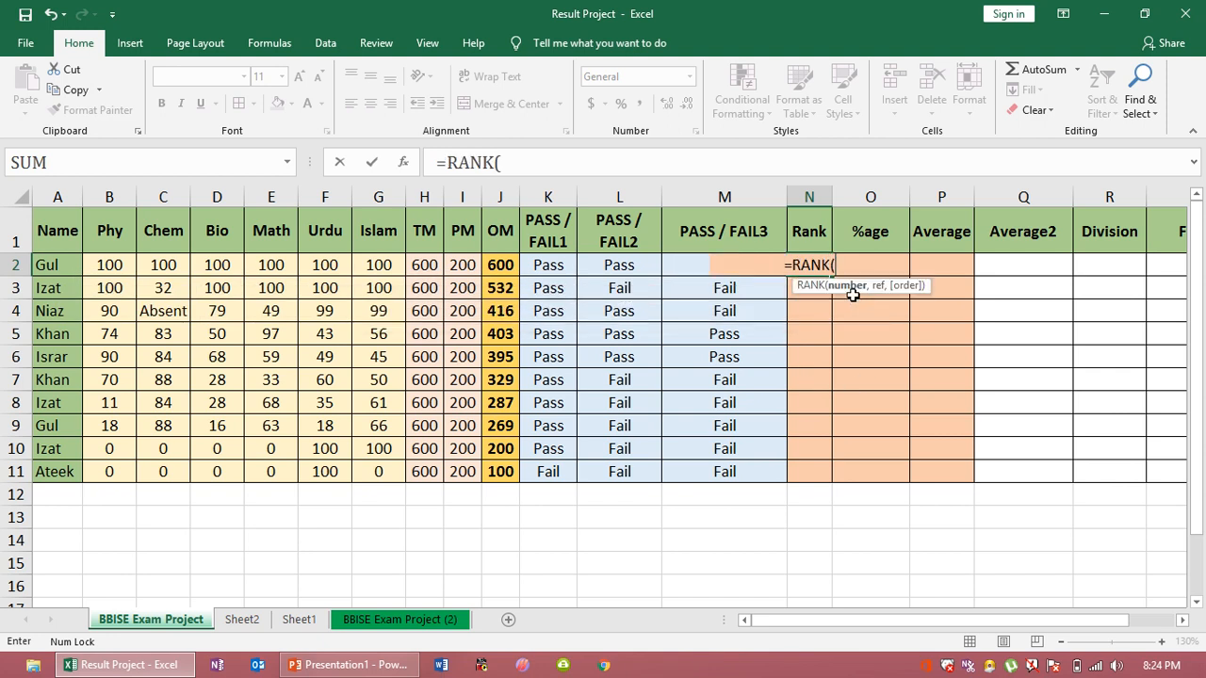
{"action": "left_click", "coordinate": [507, 263]}
{"action": "type", "text": ","}
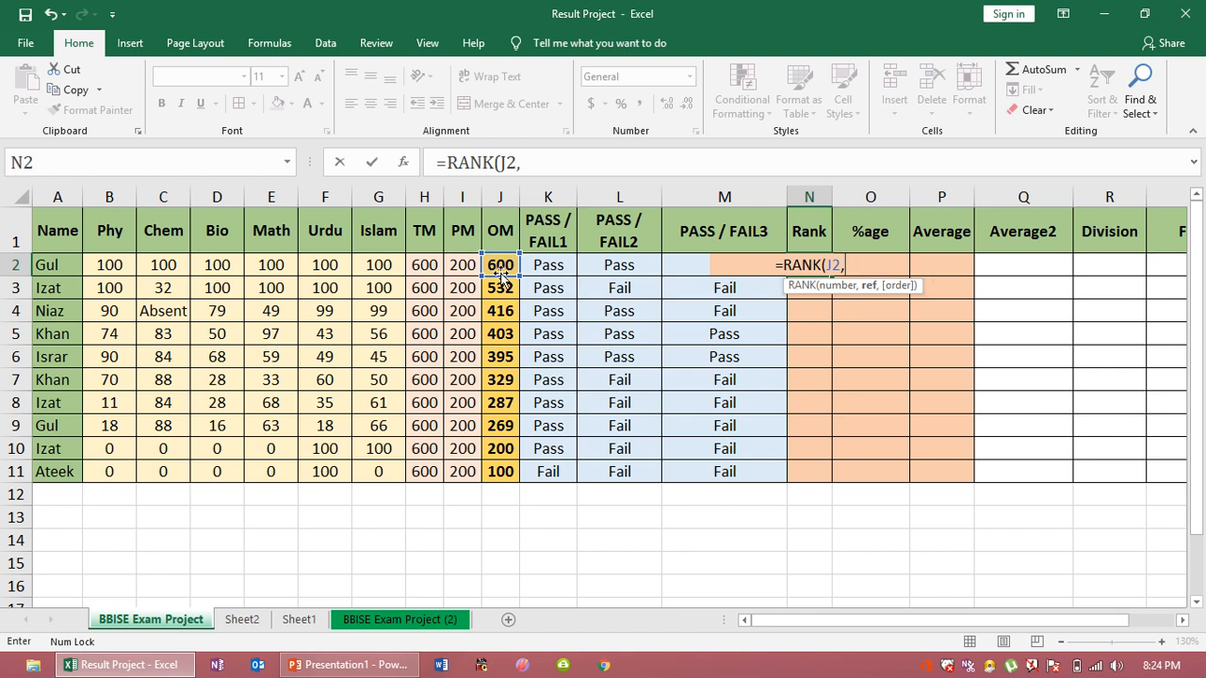
{"action": "left_click_drag", "start_coordinate": [503, 266], "coordinate": [505, 471]}
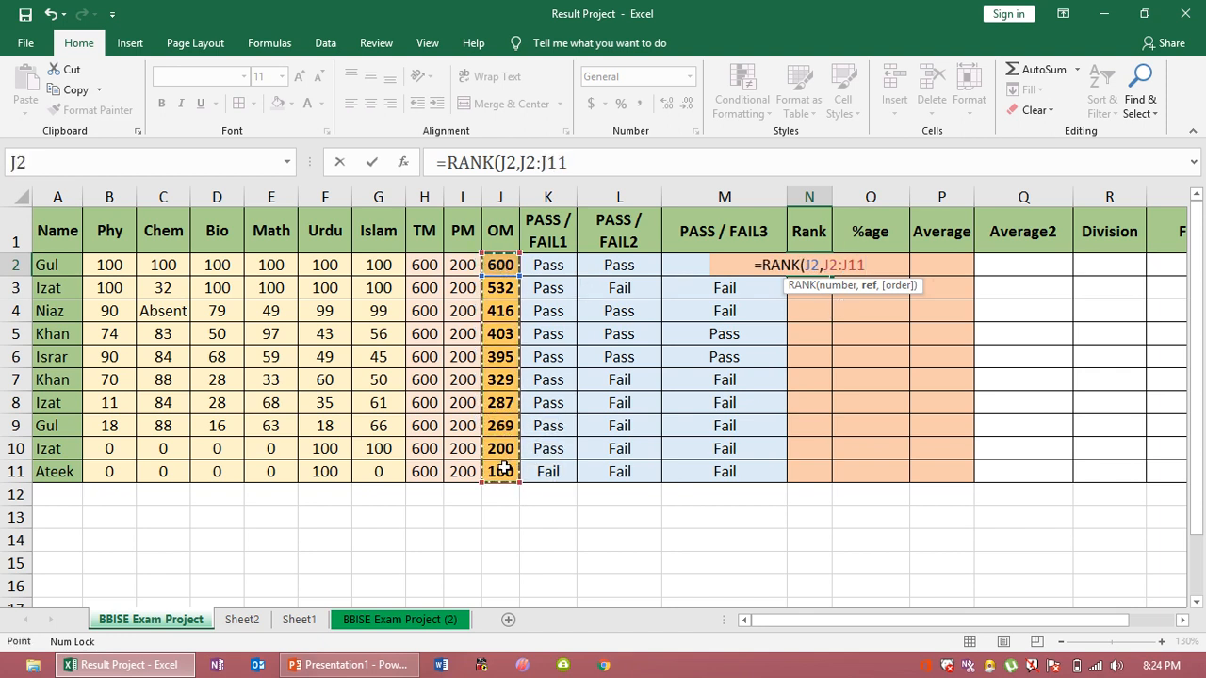
{"action": "key", "text": "F4"}
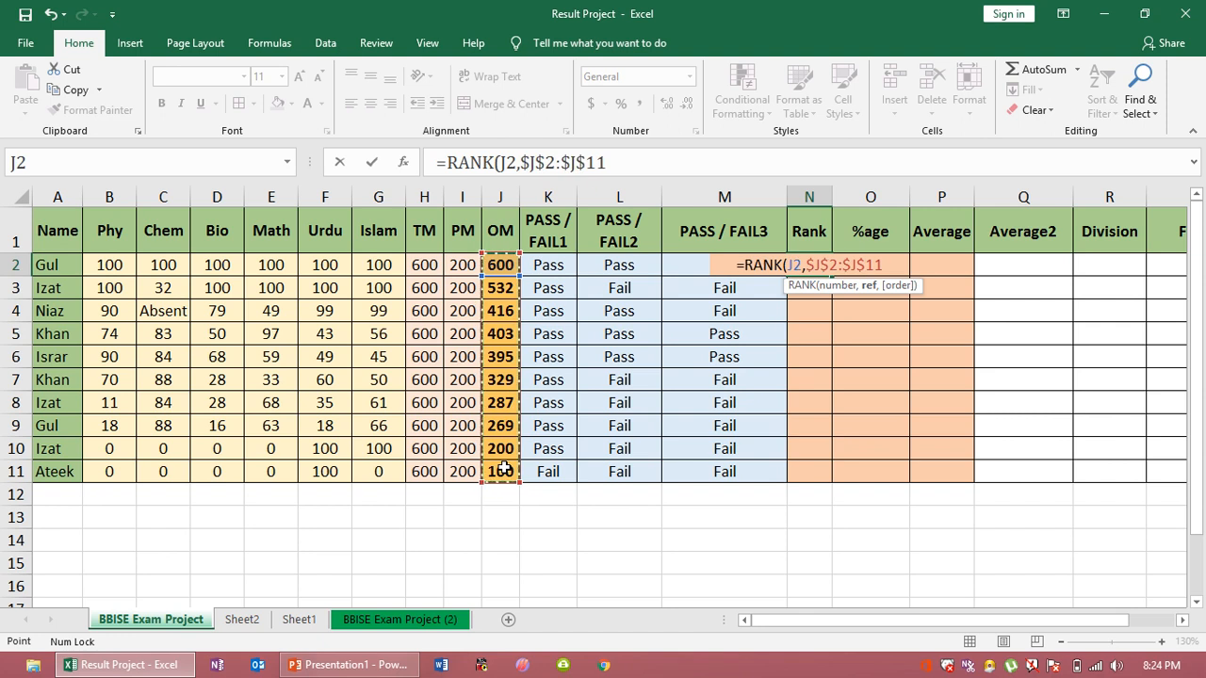
{"action": "type", "text": ")"}
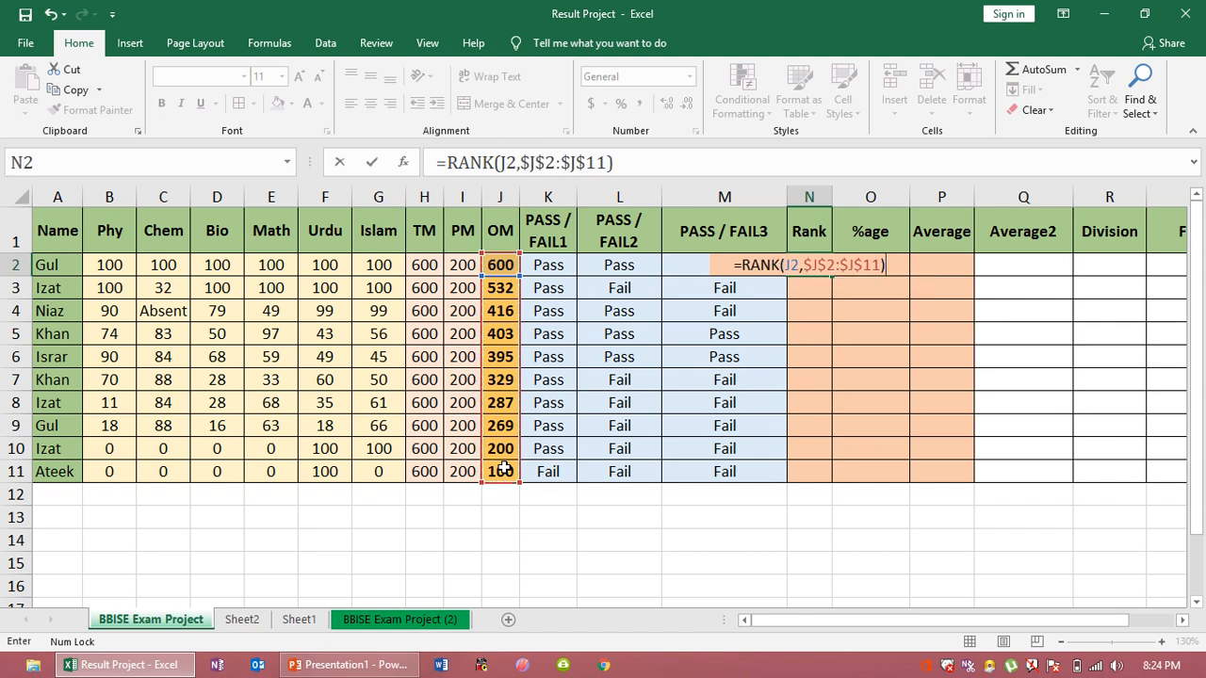
{"action": "key", "text": "Return"}
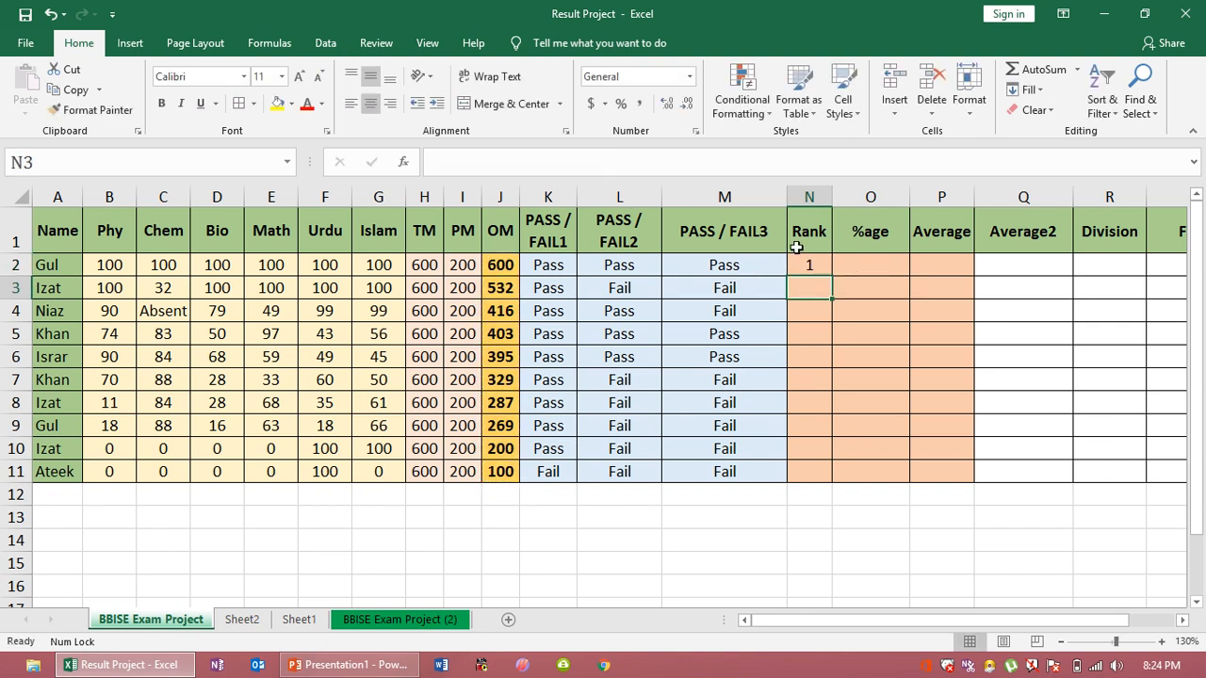
- Fill the rank formula in N2 down through N11
{"action": "left_click", "coordinate": [810, 265]}
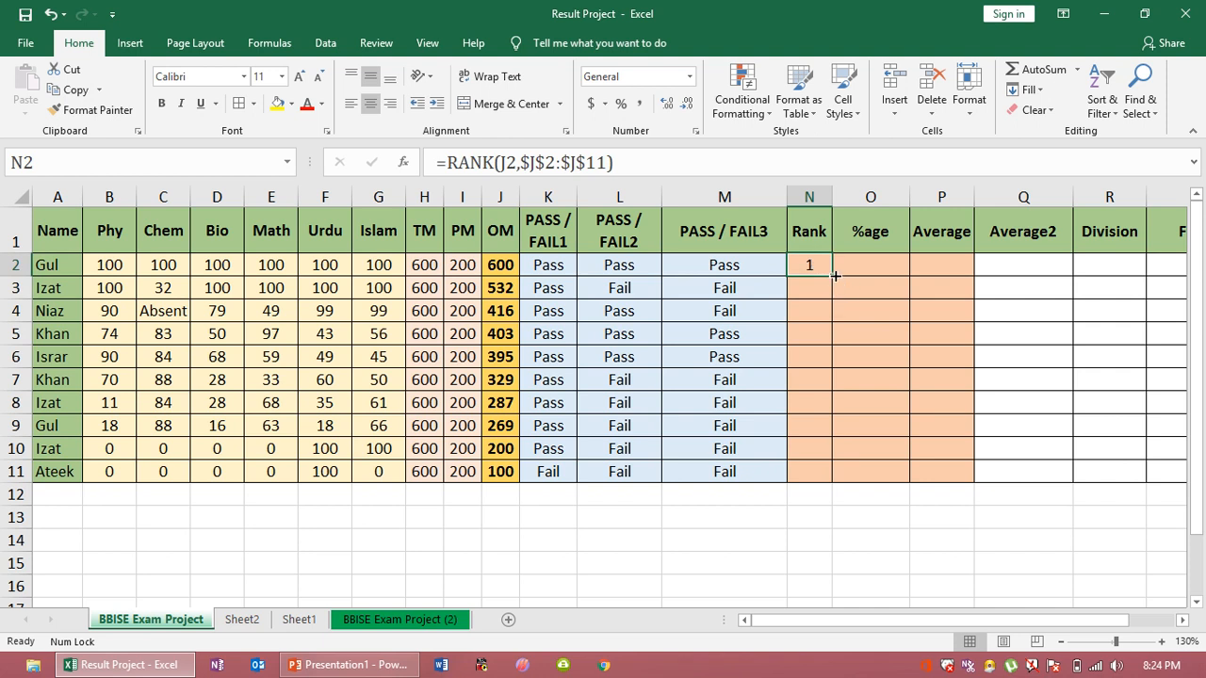
{"action": "double_click", "coordinate": [835, 276]}
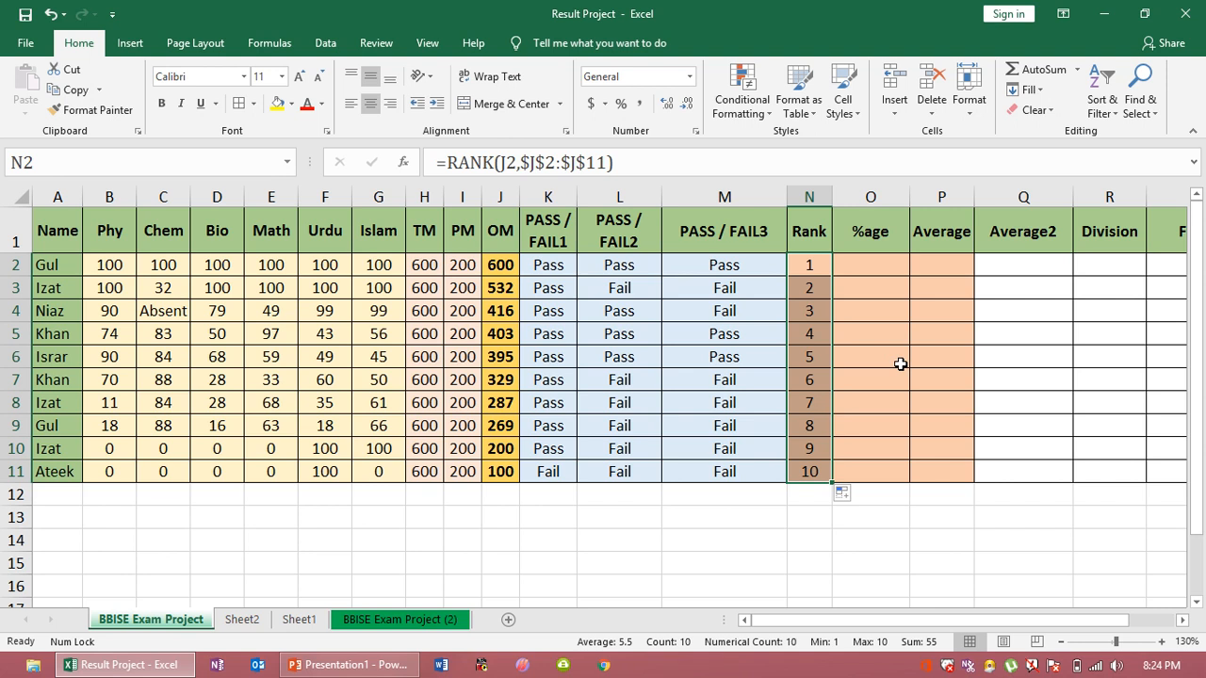
- Enter the percentage formula =J2/H2*100 in O2 for the first student
{"action": "left_click", "coordinate": [882, 268]}
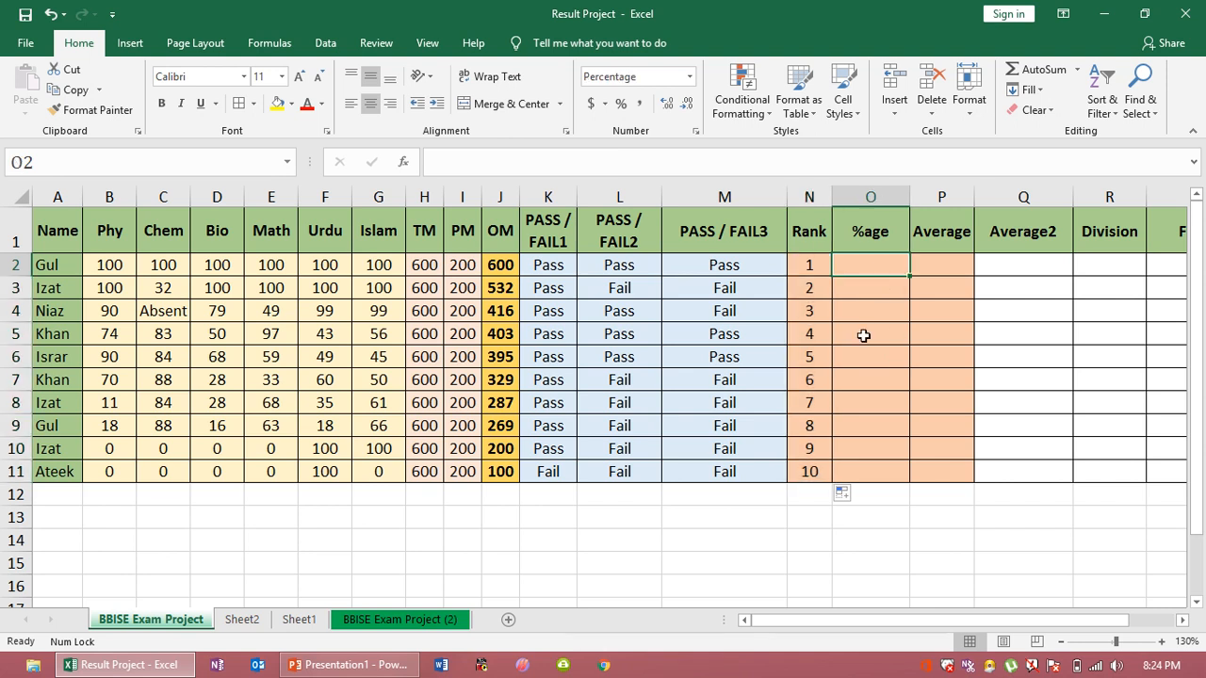
{"action": "type", "text": "="}
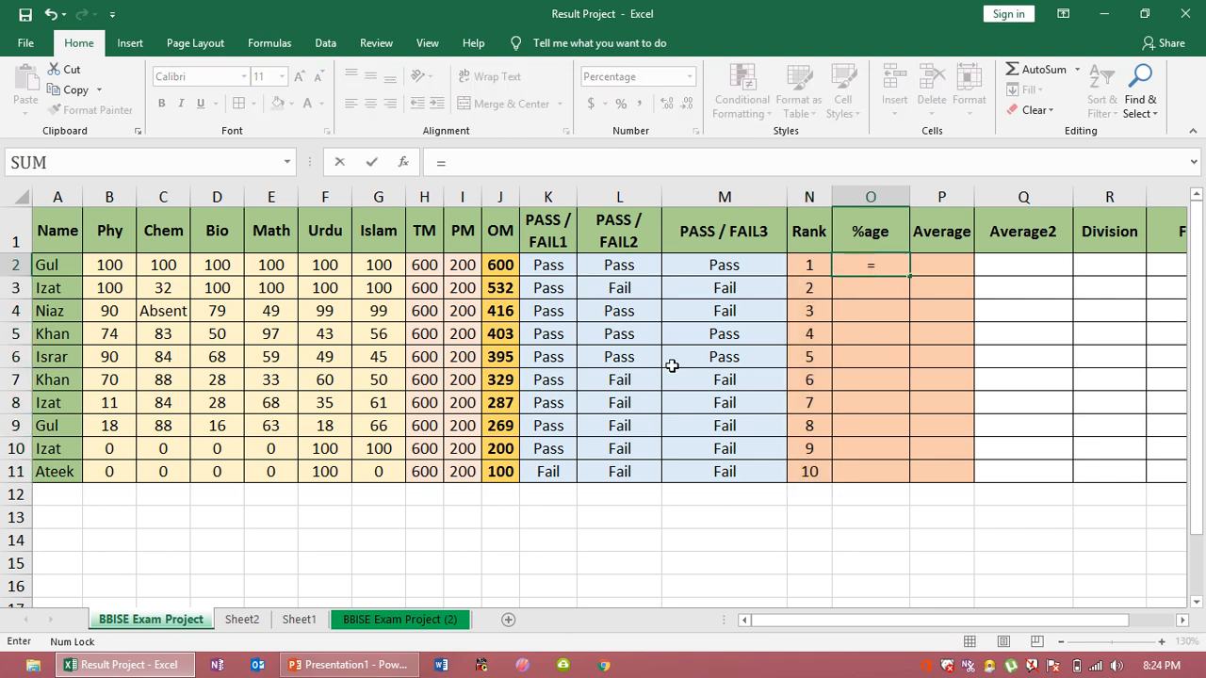
{"action": "left_click", "coordinate": [507, 265]}
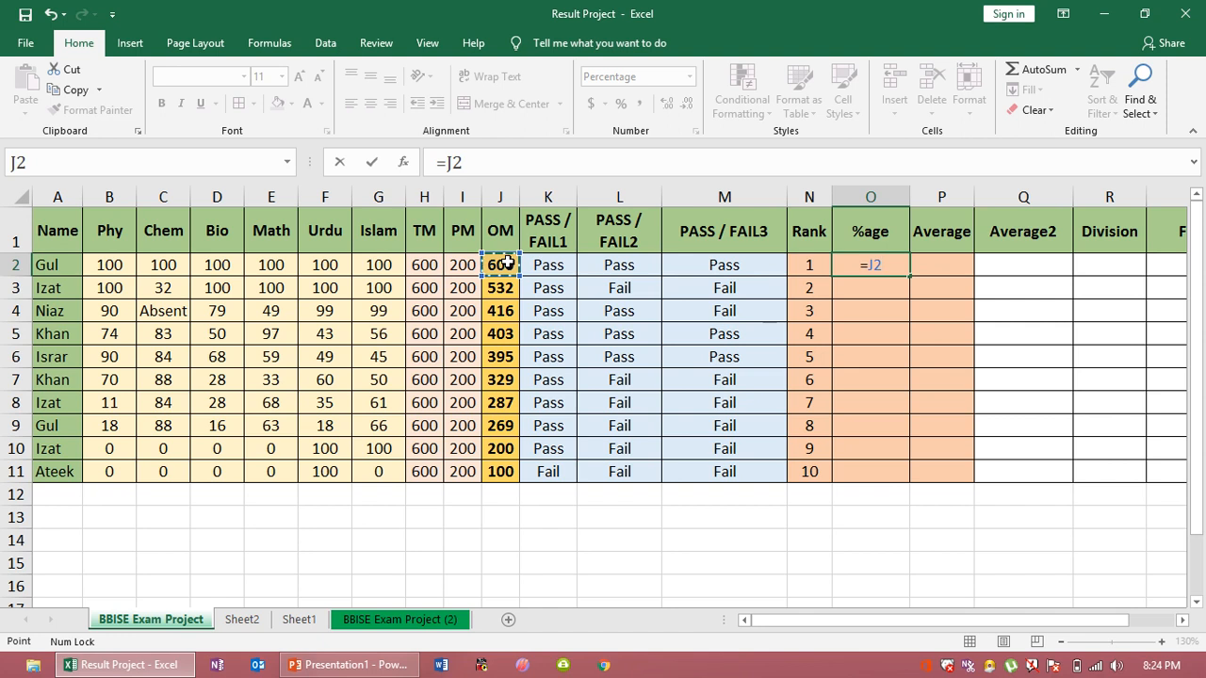
{"action": "type", "text": "/"}
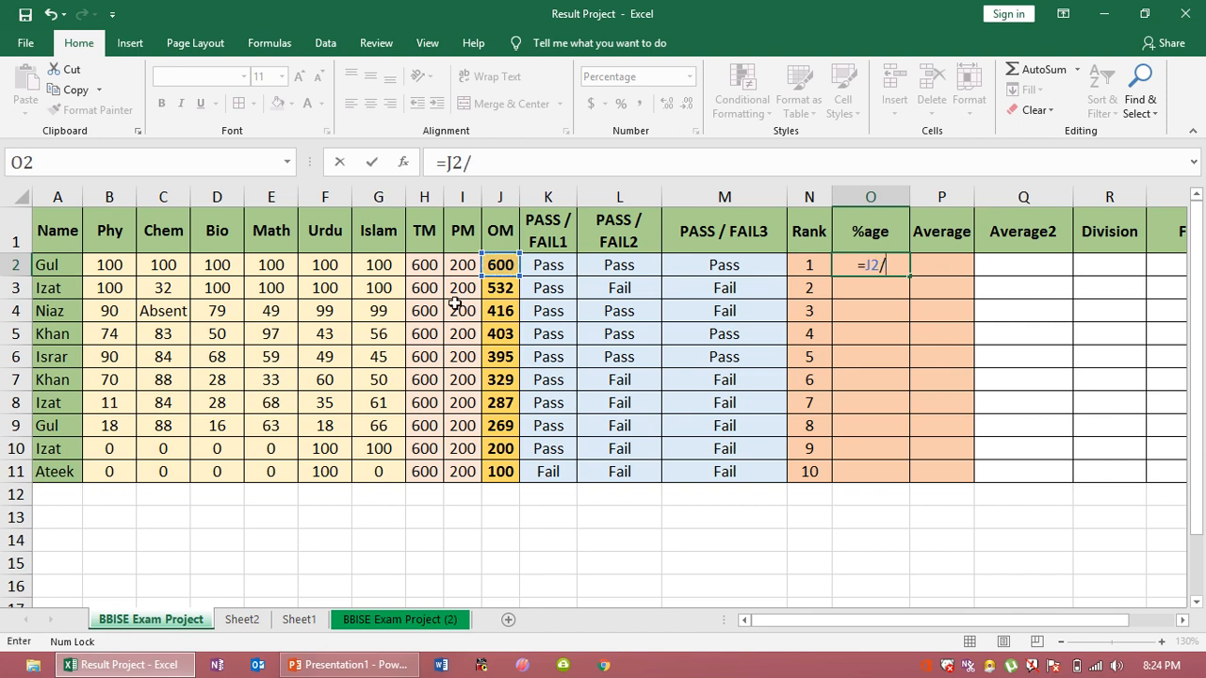
{"action": "left_click", "coordinate": [429, 266]}
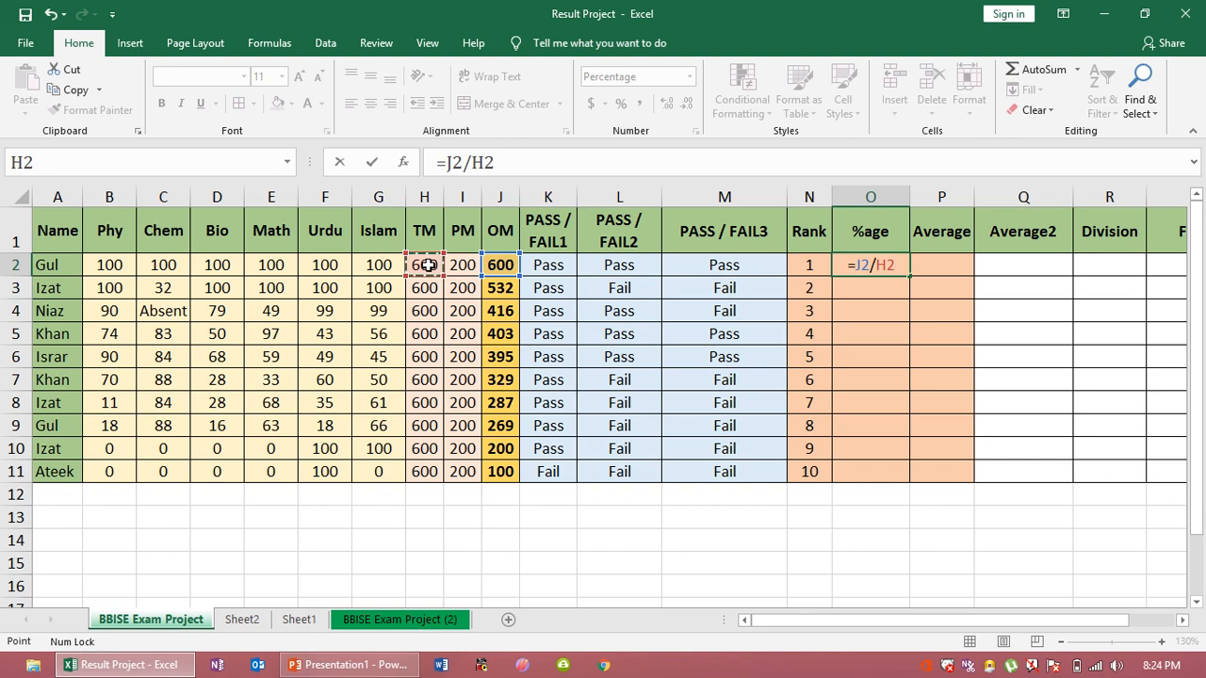
{"action": "type", "text": "*100"}
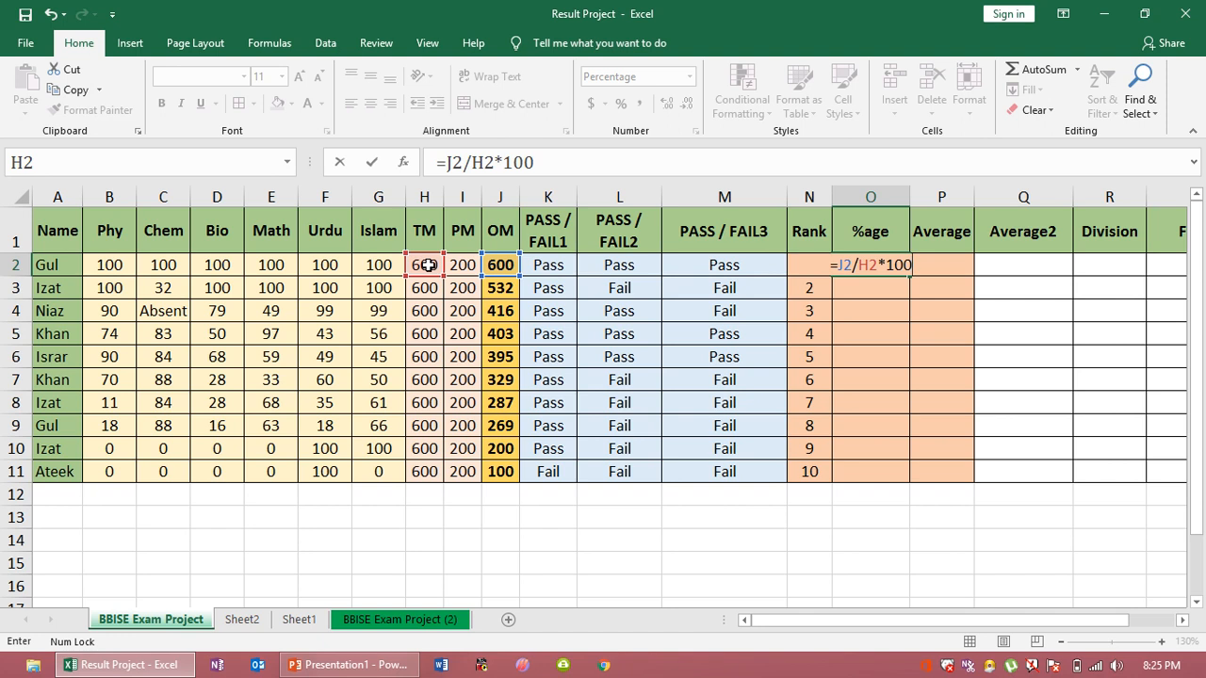
{"action": "key", "text": "Return"}
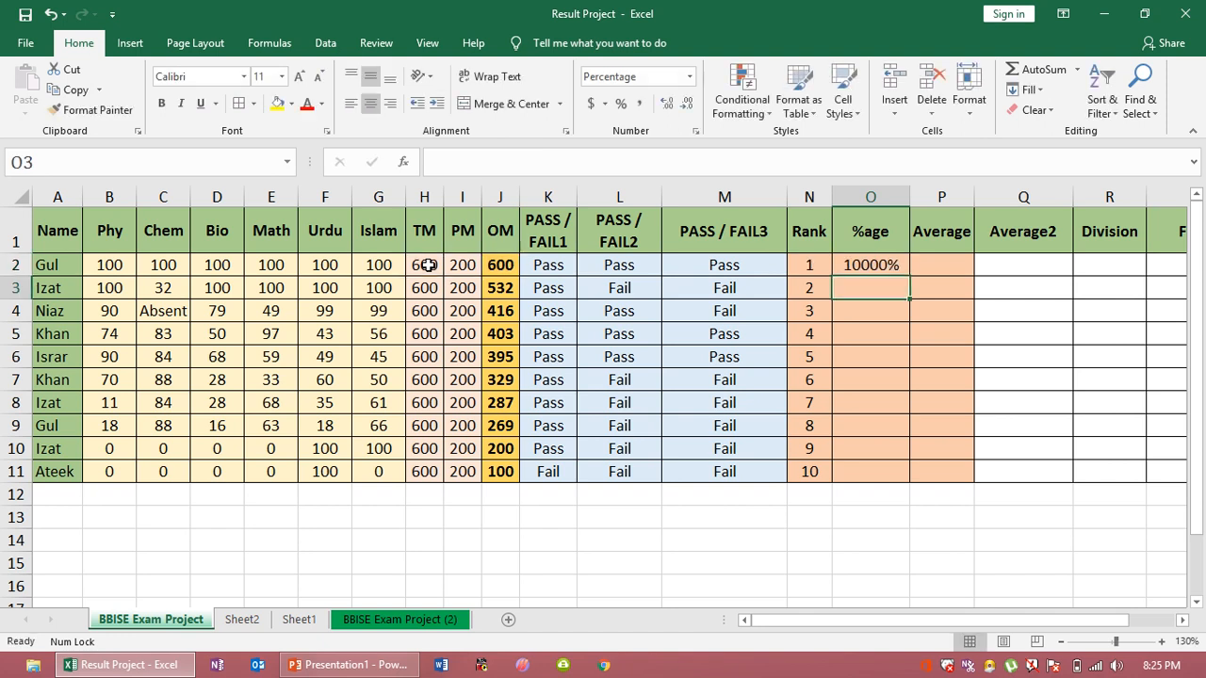
- Format the percentage in O2 as Number with no decimal places
{"action": "left_click", "coordinate": [855, 267]}
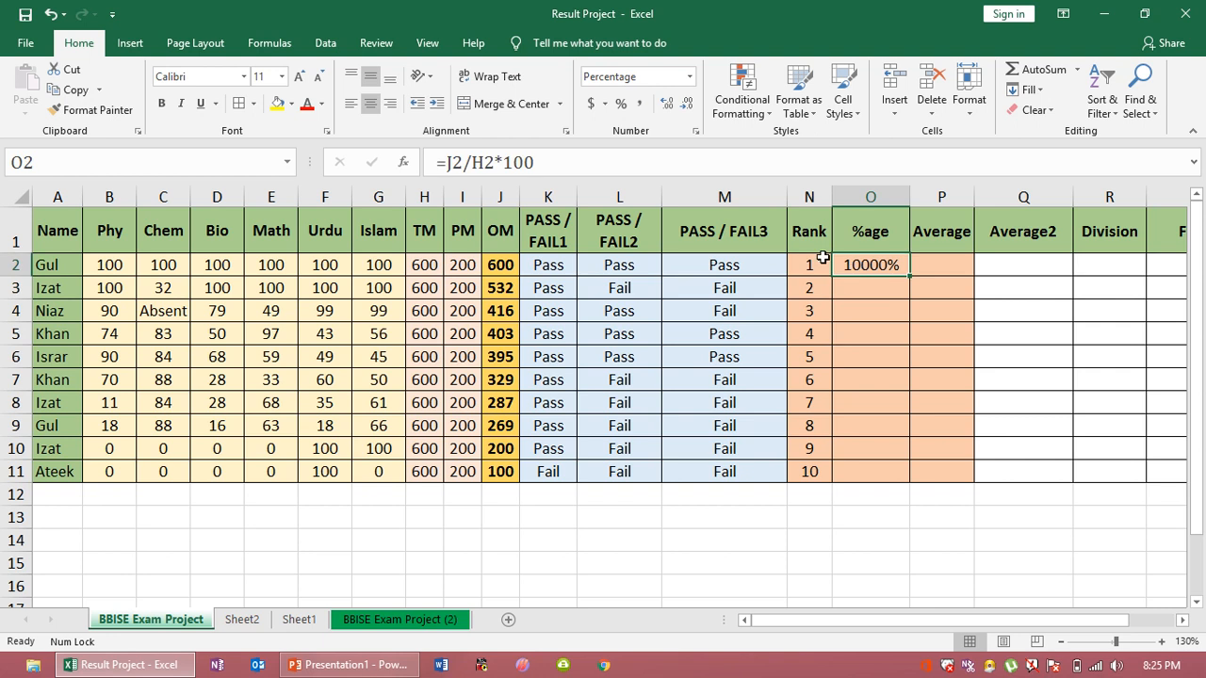
{"action": "left_click", "coordinate": [690, 80]}
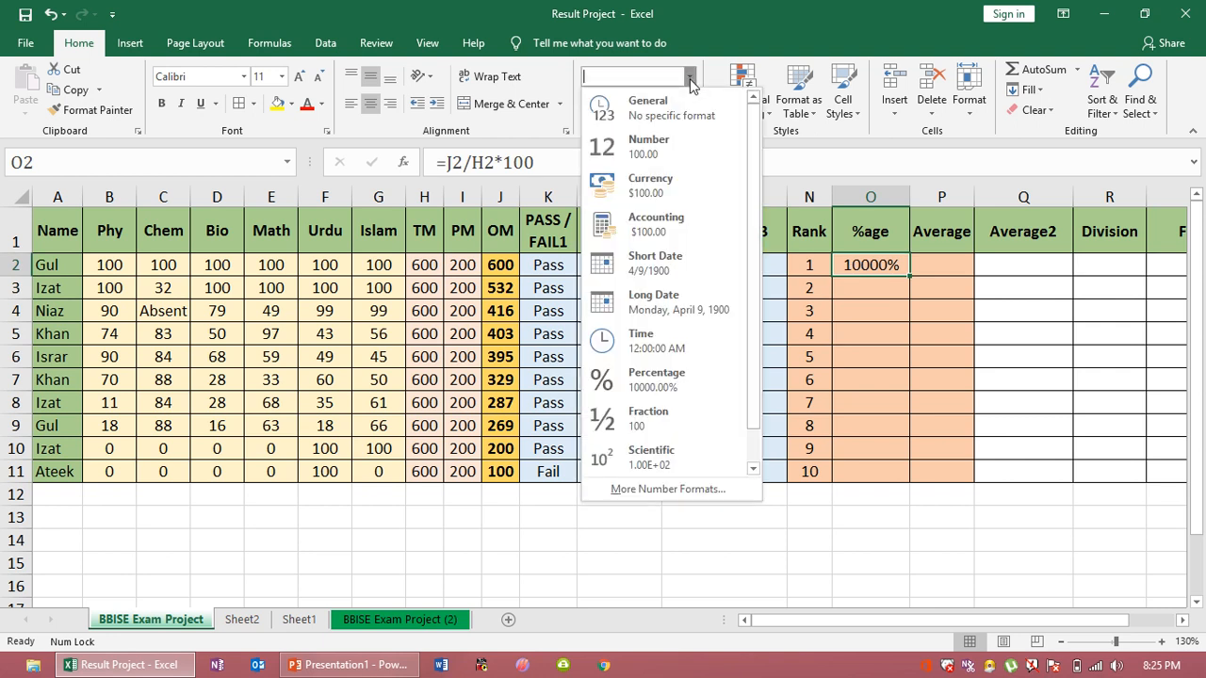
{"action": "left_click", "coordinate": [663, 149]}
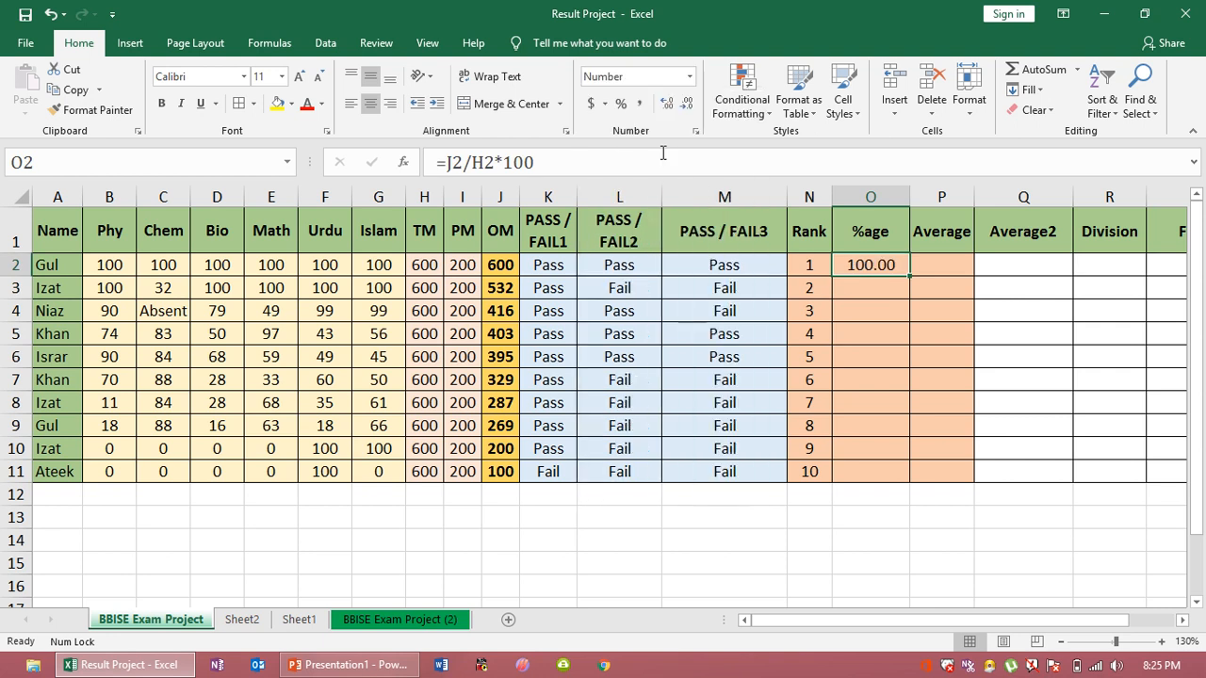
{"action": "left_click", "coordinate": [687, 103]}
{"action": "left_click", "coordinate": [687, 103]}
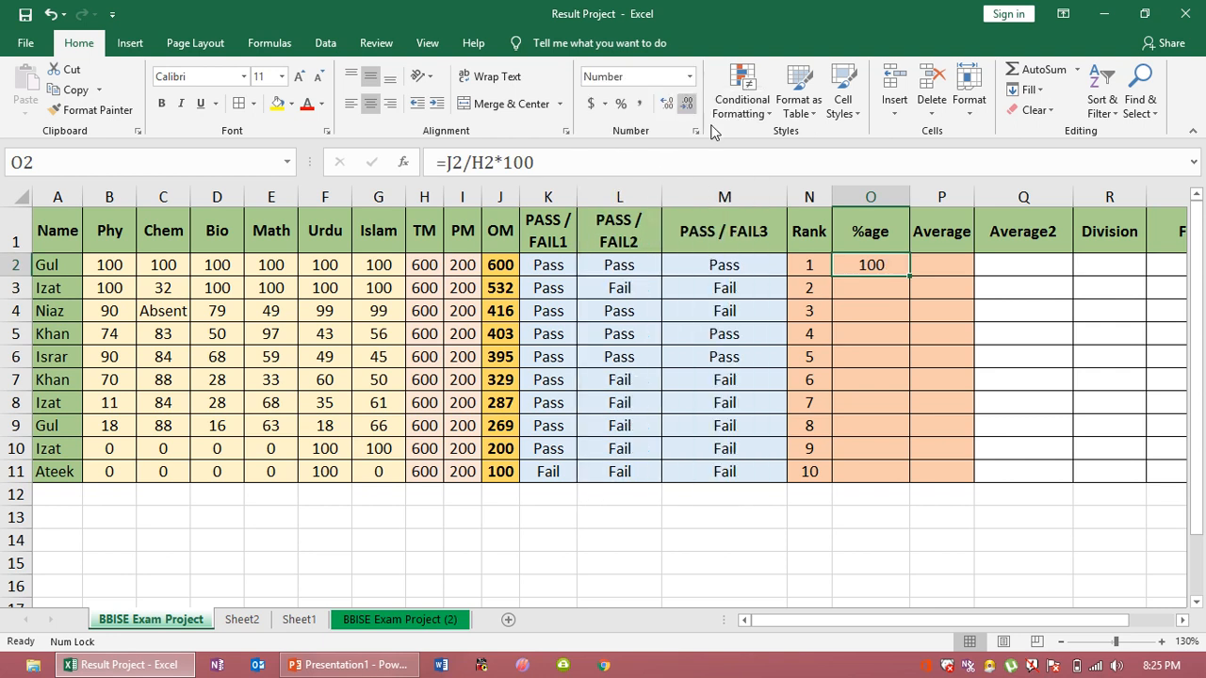
- Fill the percentage formula down through O11 and check it for the first two students against the total marks
{"action": "double_click", "coordinate": [909, 279]}
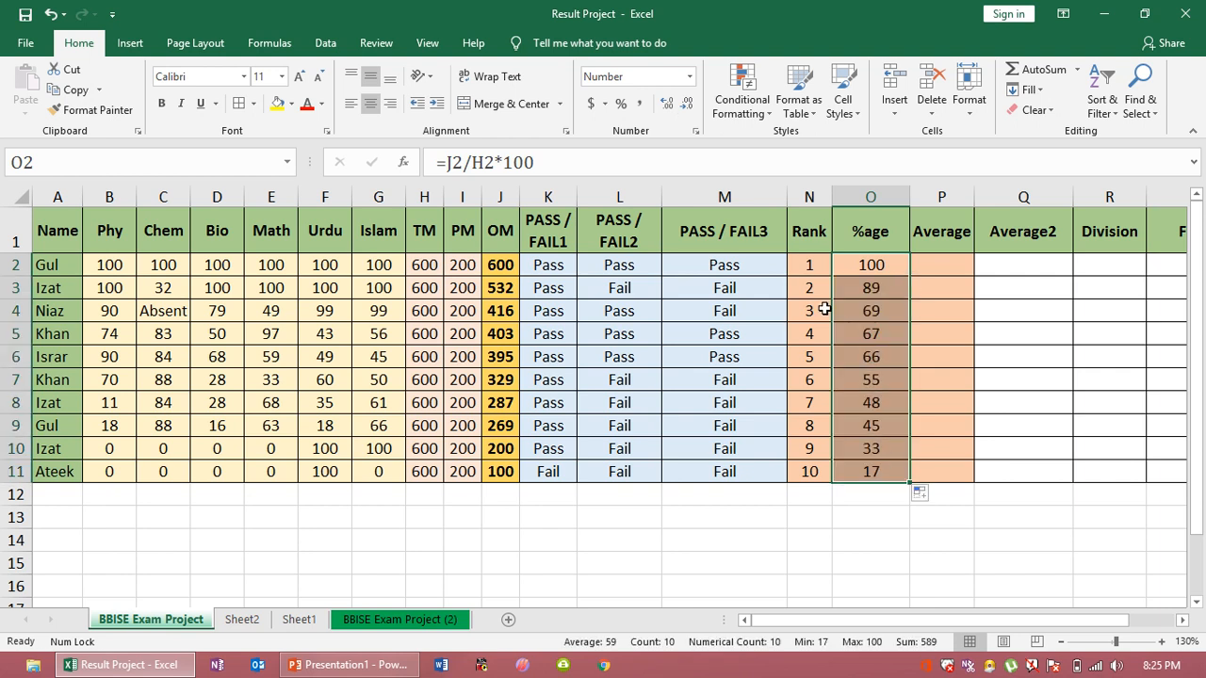
{"action": "left_click", "coordinate": [862, 269]}
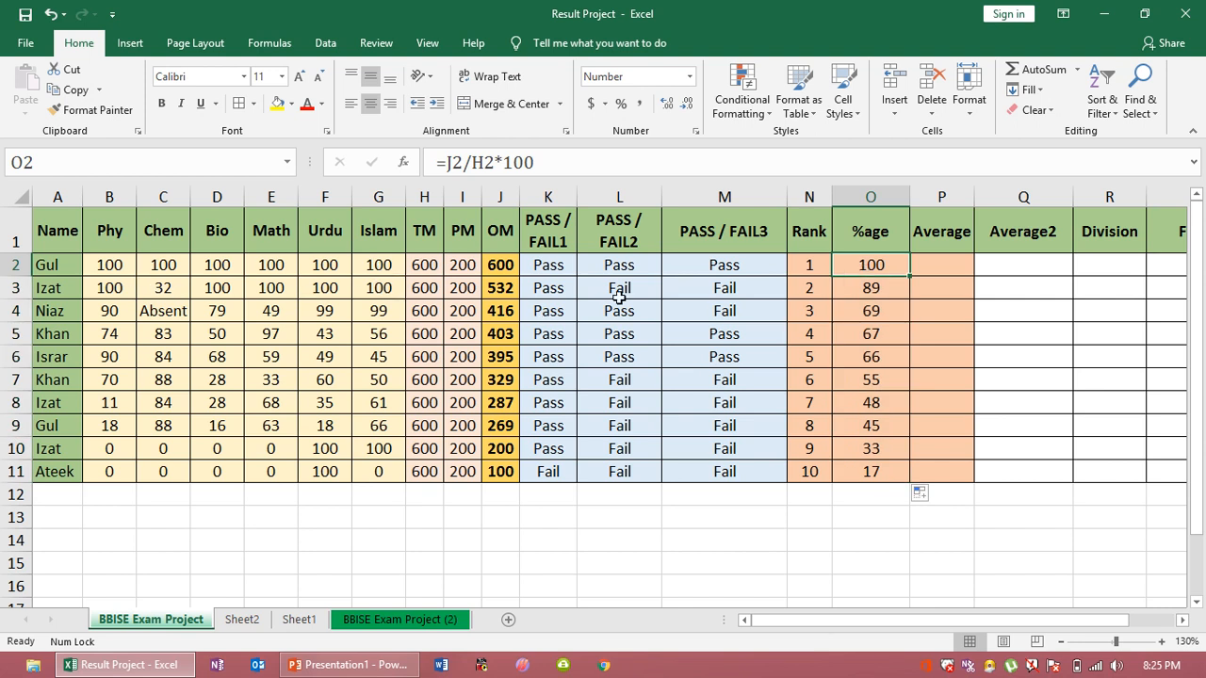
{"action": "left_click", "coordinate": [888, 283]}
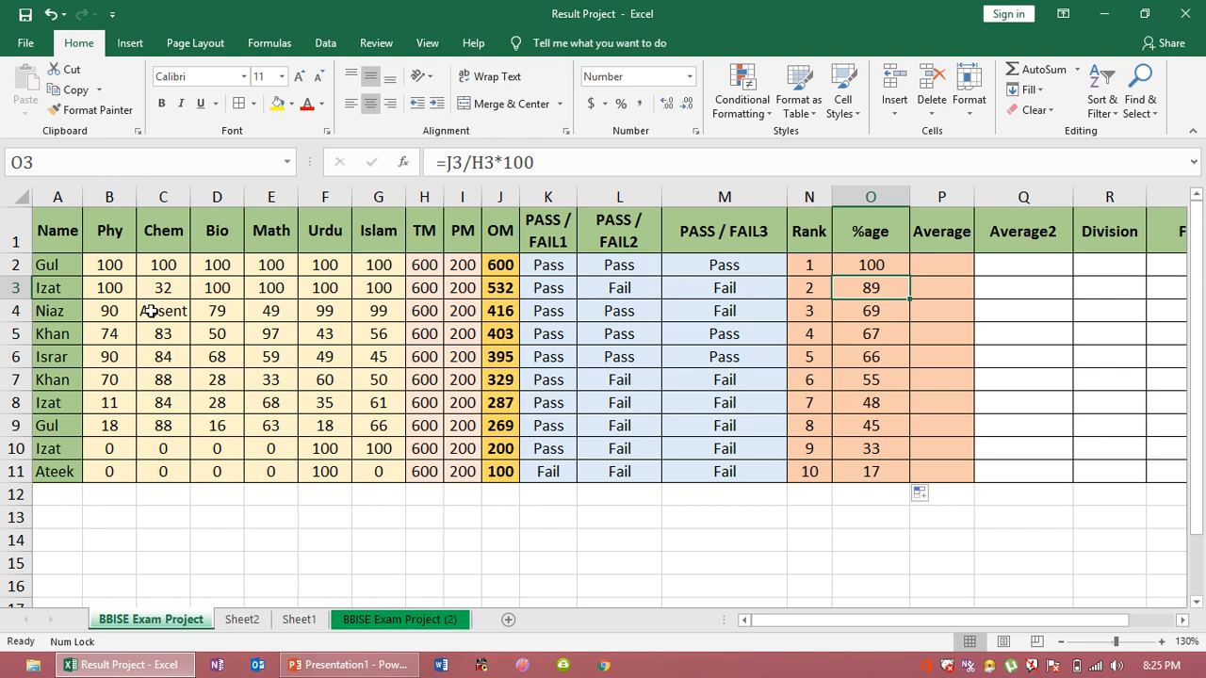
{"action": "left_click", "coordinate": [423, 286]}
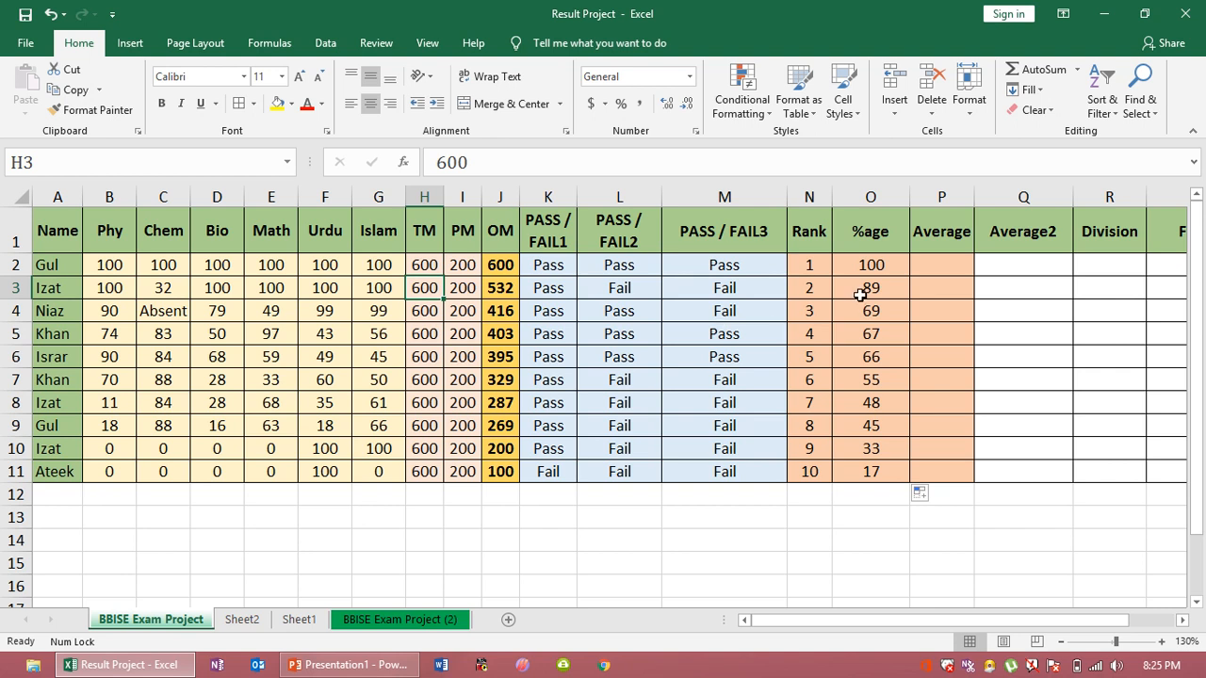
- Enter the formula =AVERAGE(B2:G2) in P2 to average the first student's subject marks
{"action": "left_click", "coordinate": [943, 262]}
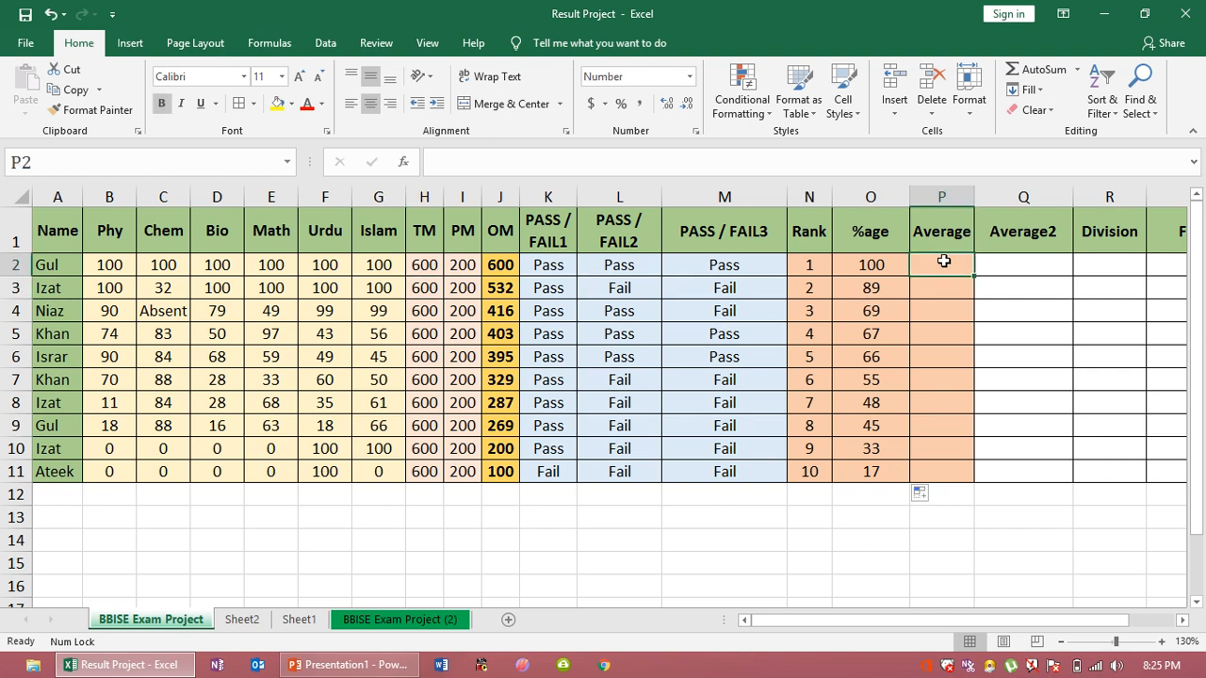
{"action": "type", "text": "=ajv"}
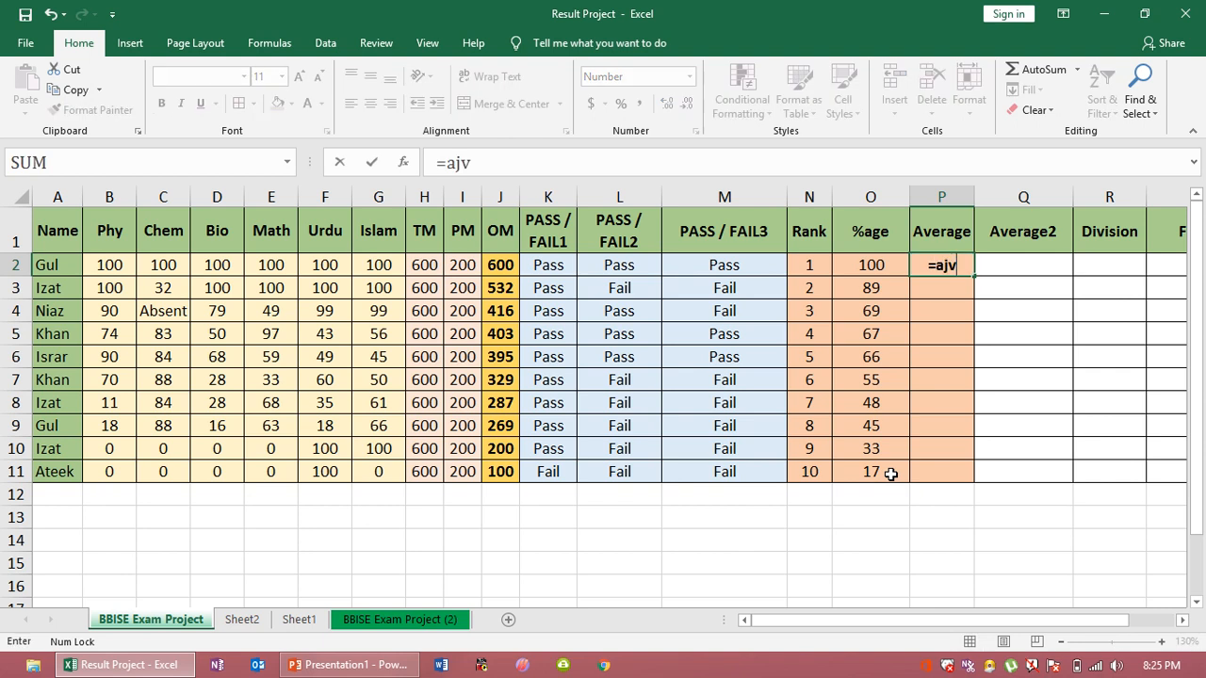
{"action": "key", "text": "BackSpace"}
{"action": "key", "text": "BackSpace"}
{"action": "type", "text": "ver"}
{"action": "key", "text": "Tab"}
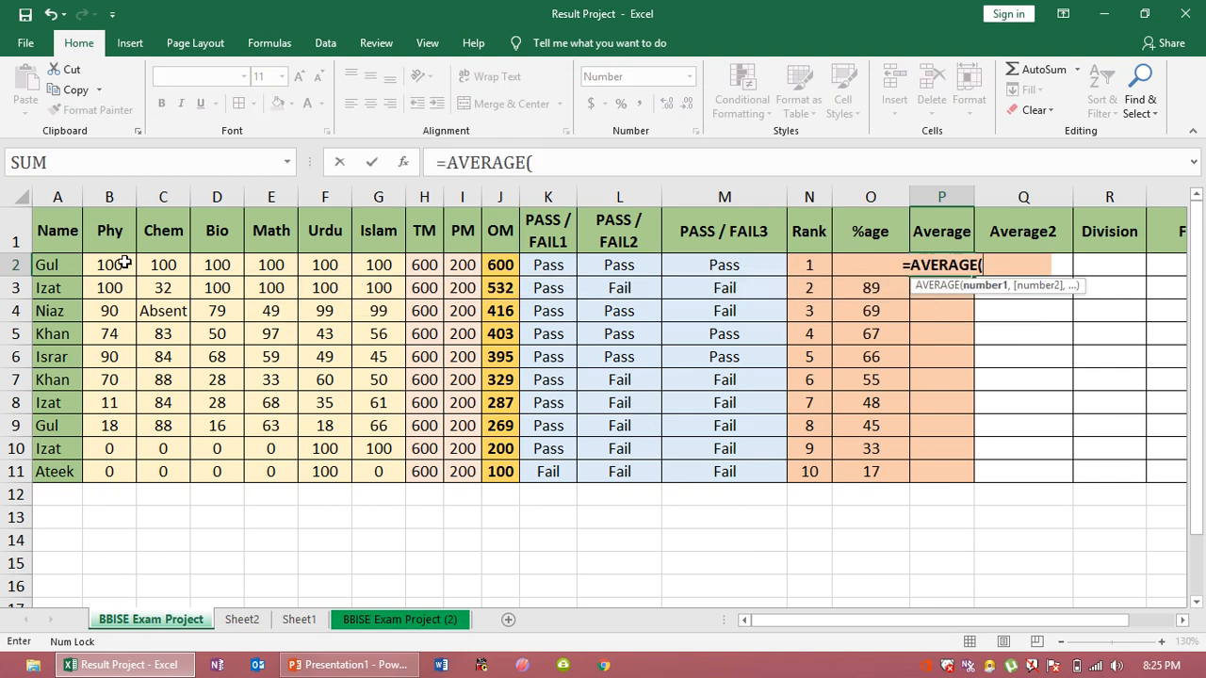
{"action": "left_click_drag", "start_coordinate": [125, 265], "coordinate": [365, 260]}
{"action": "key", "text": "Return"}
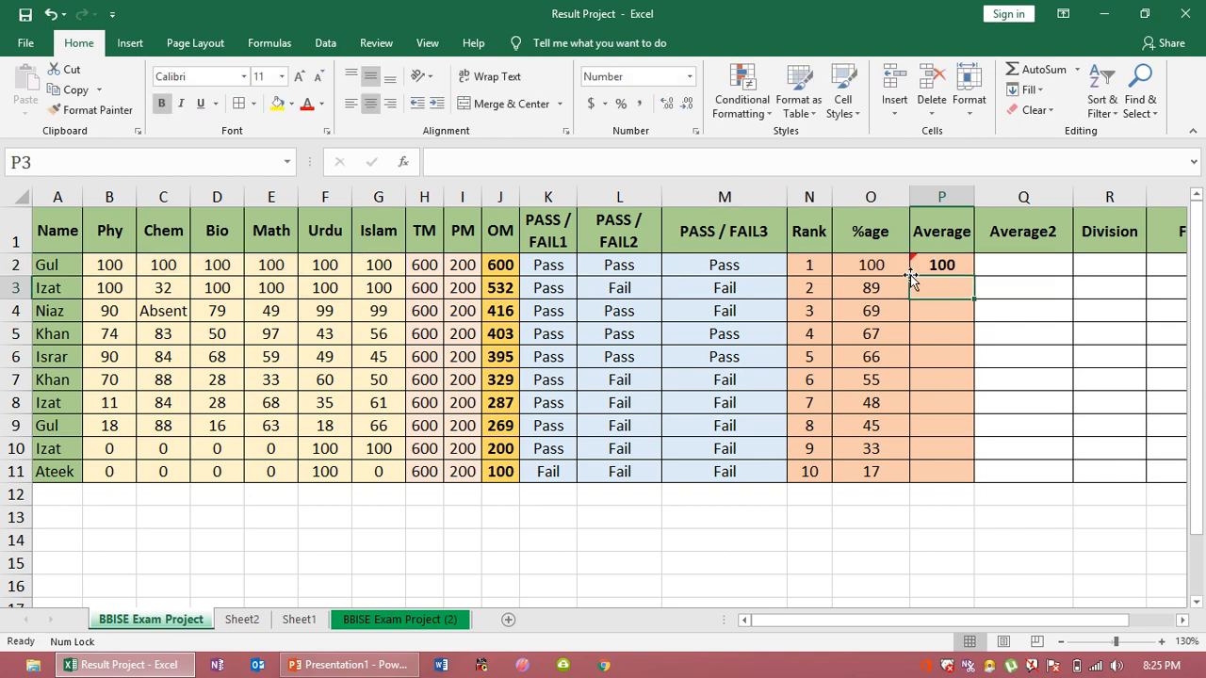
- Fill the average formula down through P11 and ignore the adjacent-cells error on the filled range
{"action": "left_click", "coordinate": [942, 262]}
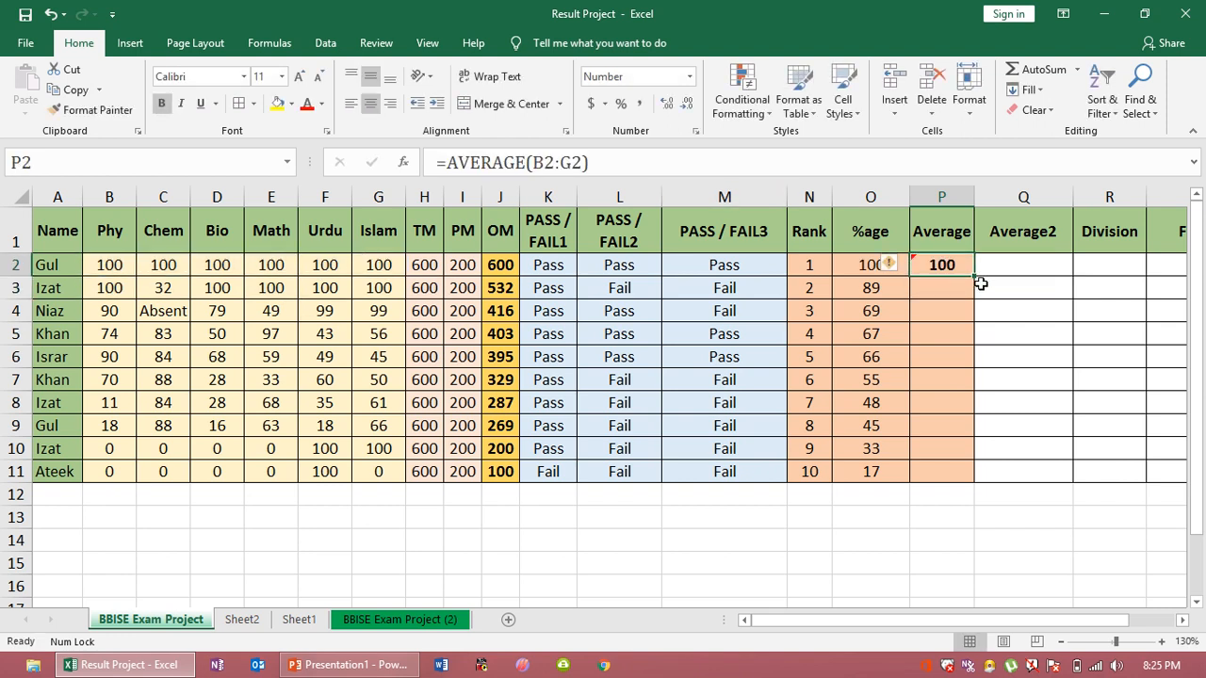
{"action": "double_click", "coordinate": [974, 279]}
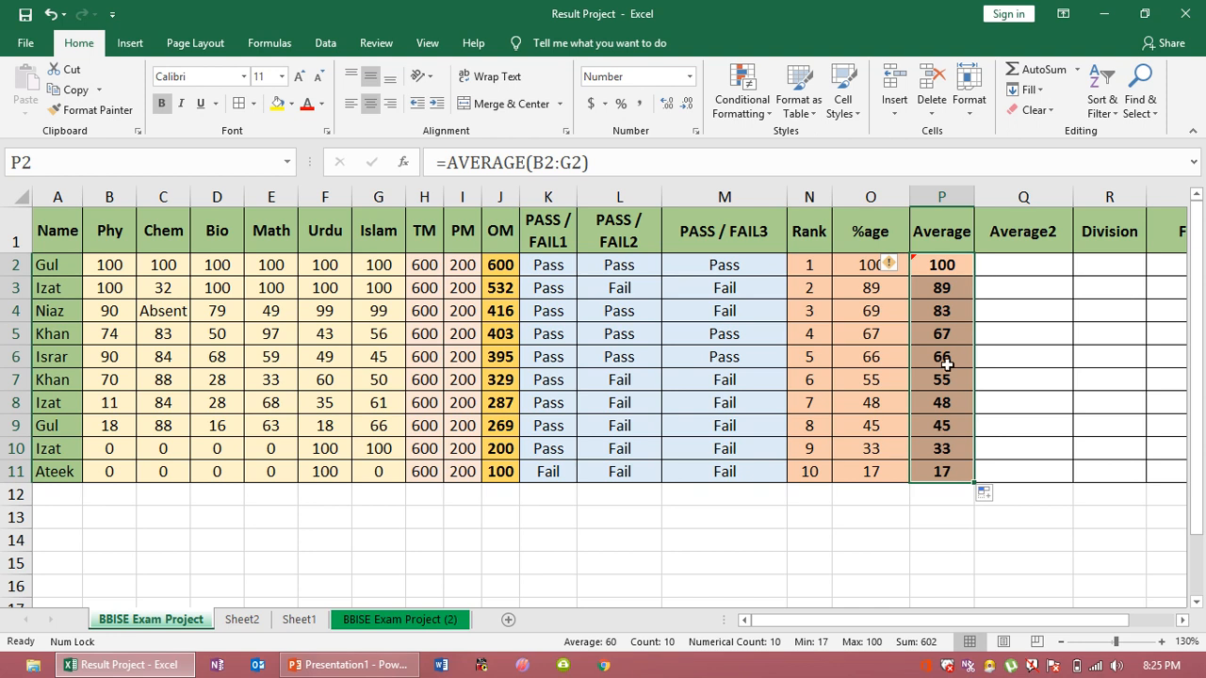
{"action": "left_click", "coordinate": [902, 267]}
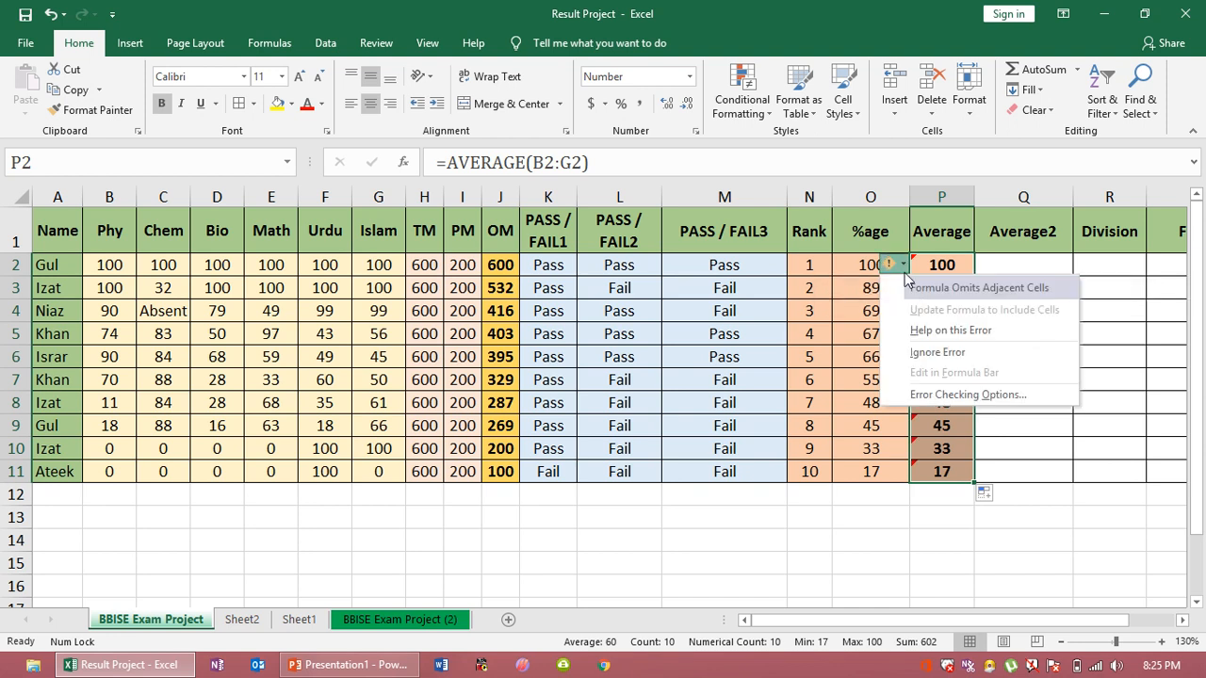
{"action": "left_click", "coordinate": [931, 351]}
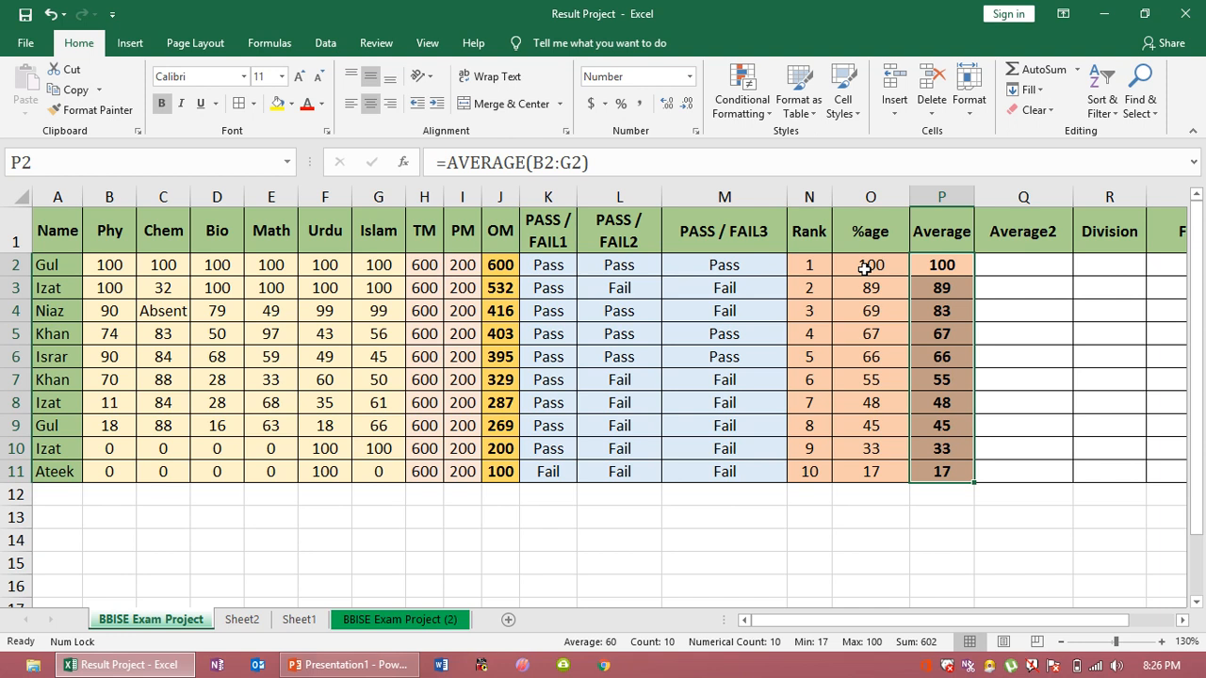
- Compare the percentage and average formulas in row 7 with that row's subject marks, and check the percentage in row 6
{"action": "left_click", "coordinate": [872, 378]}
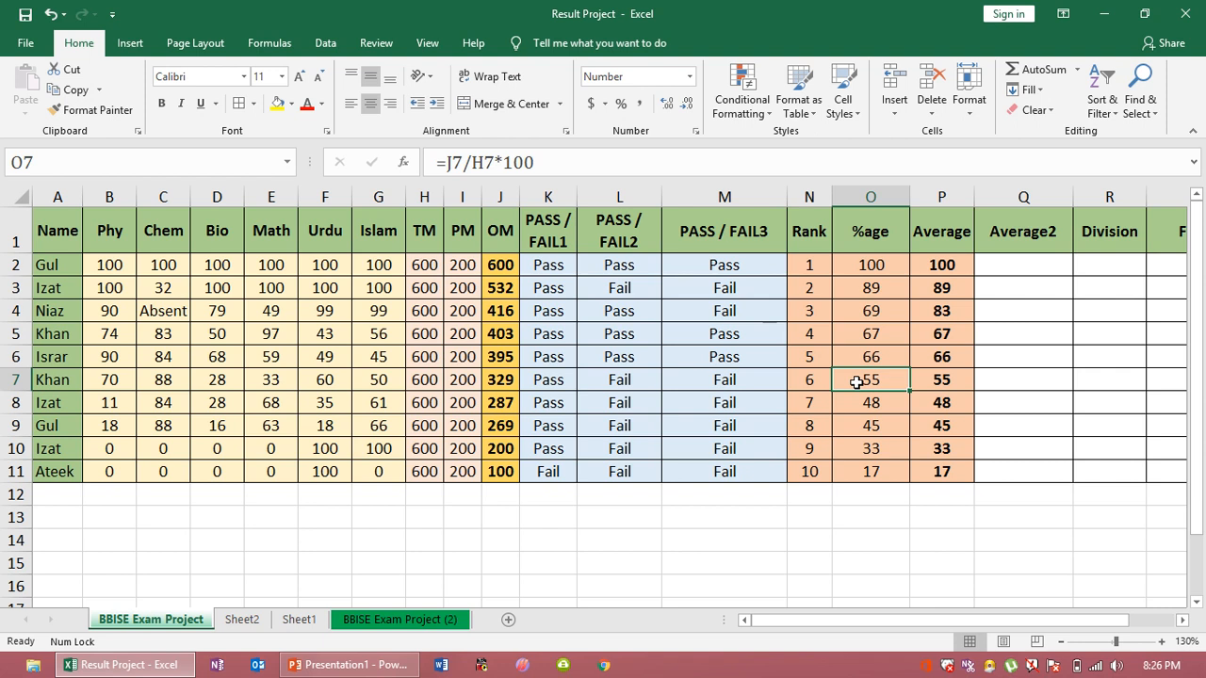
{"action": "left_click", "coordinate": [929, 379]}
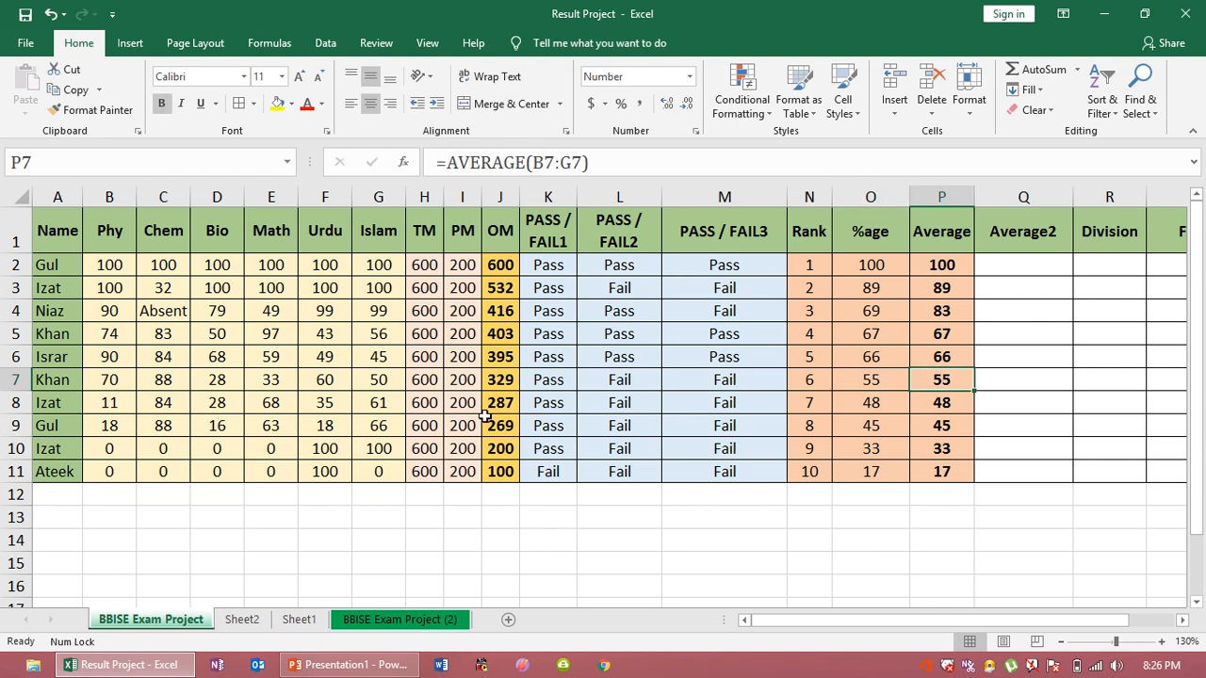
{"action": "left_click", "coordinate": [371, 379]}
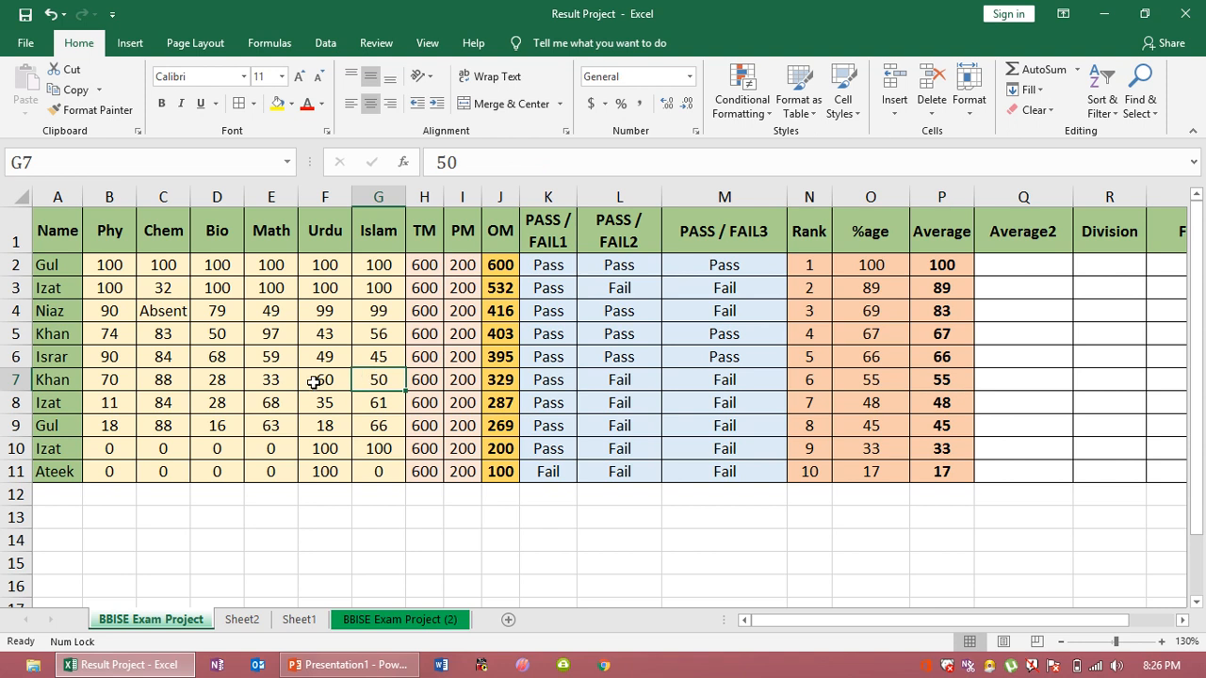
{"action": "left_click", "coordinate": [228, 380]}
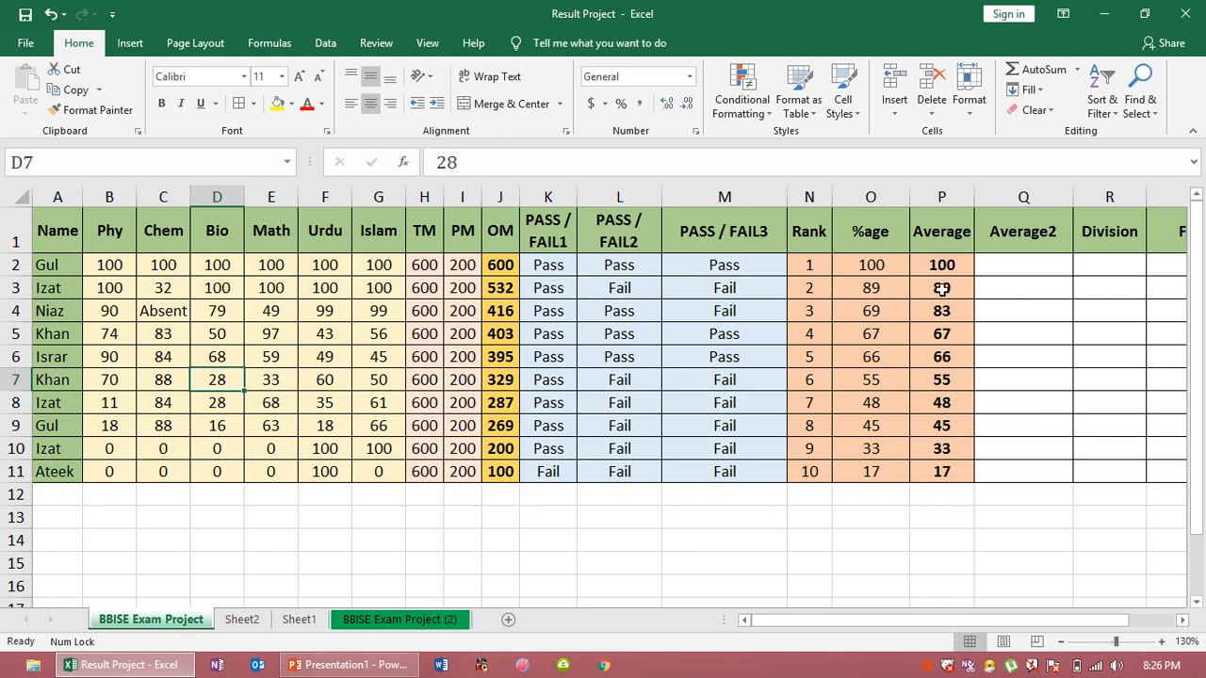
{"action": "left_click", "coordinate": [871, 362]}
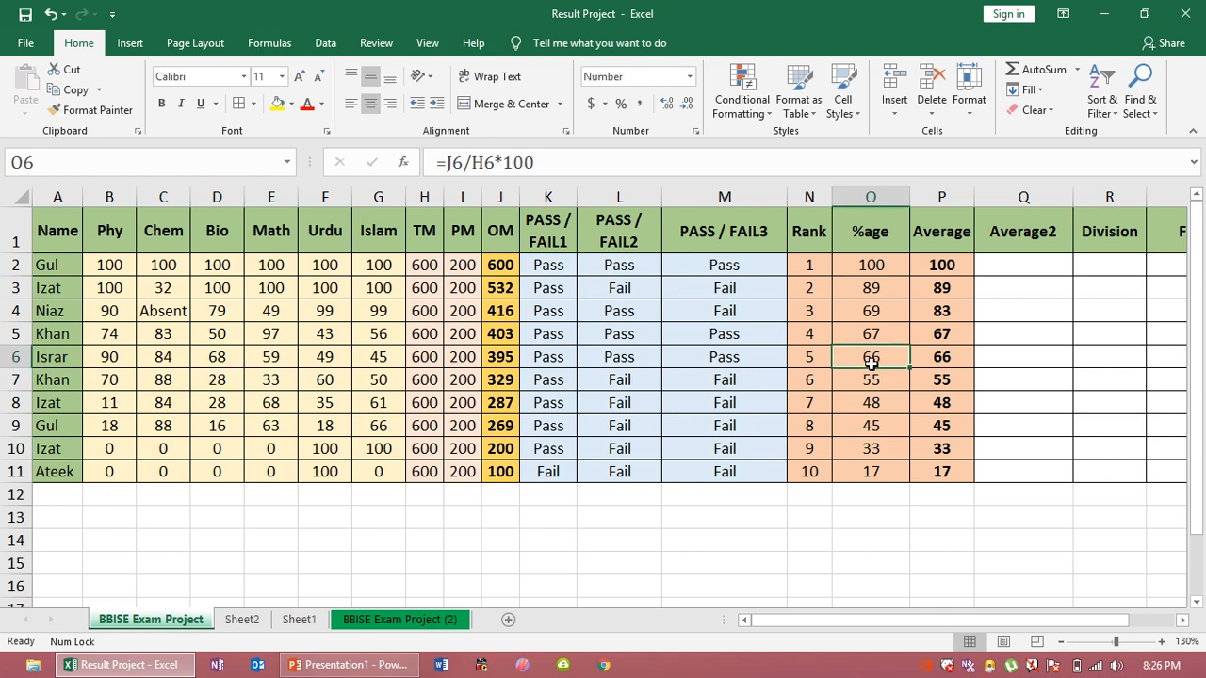
- Enter the formula =(B2+C2+D2+E2+F2+G2)/6 in Q2 to average the first student's marks manually
{"action": "left_click", "coordinate": [1002, 268]}
{"action": "type", "text": "="}
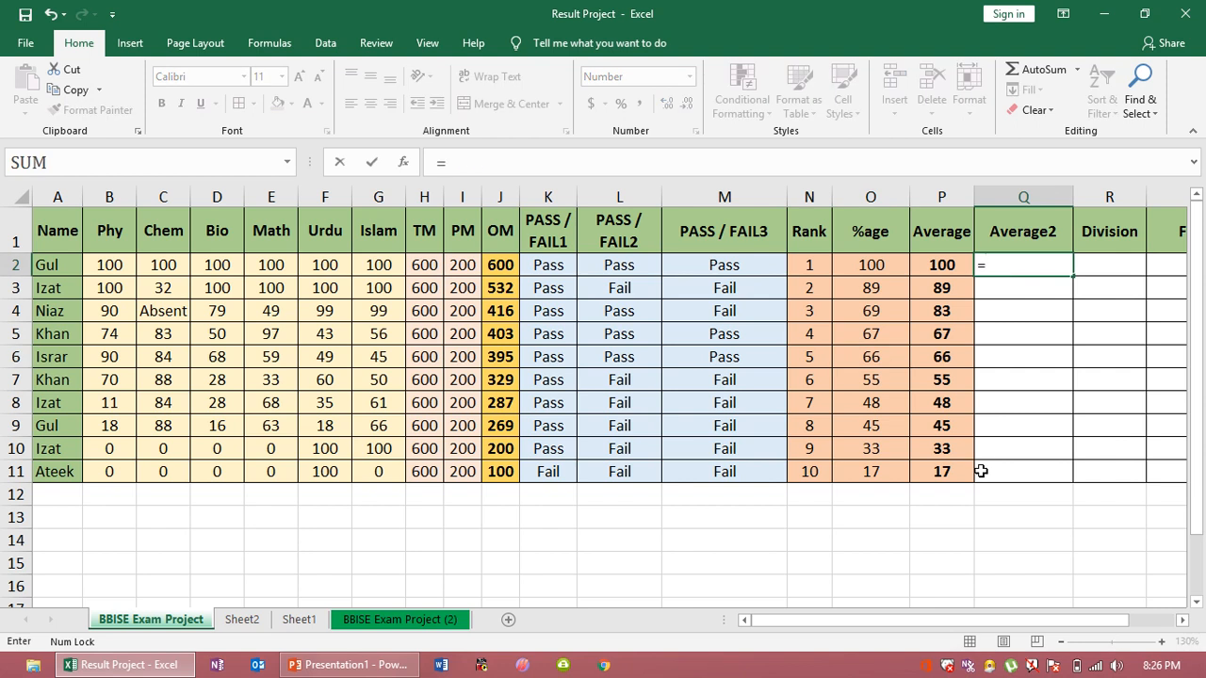
{"action": "type", "text": "("}
{"action": "left_click", "coordinate": [115, 264]}
{"action": "type", "text": "+"}
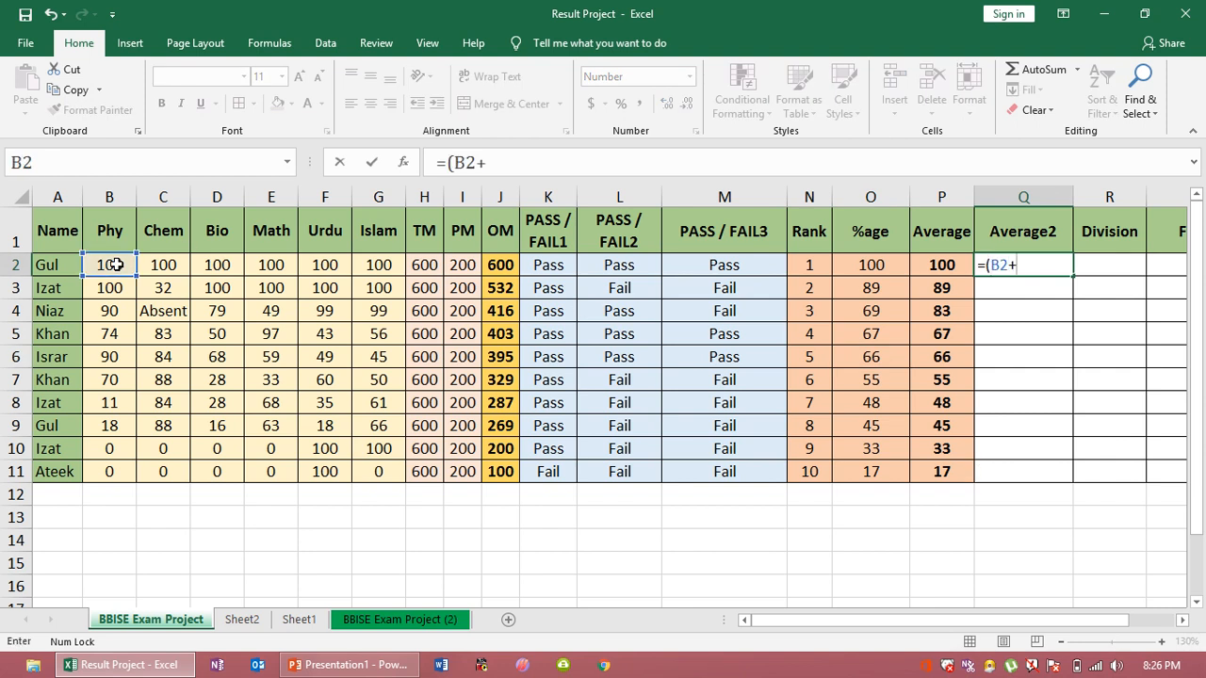
{"action": "left_click", "coordinate": [159, 263]}
{"action": "type", "text": "+"}
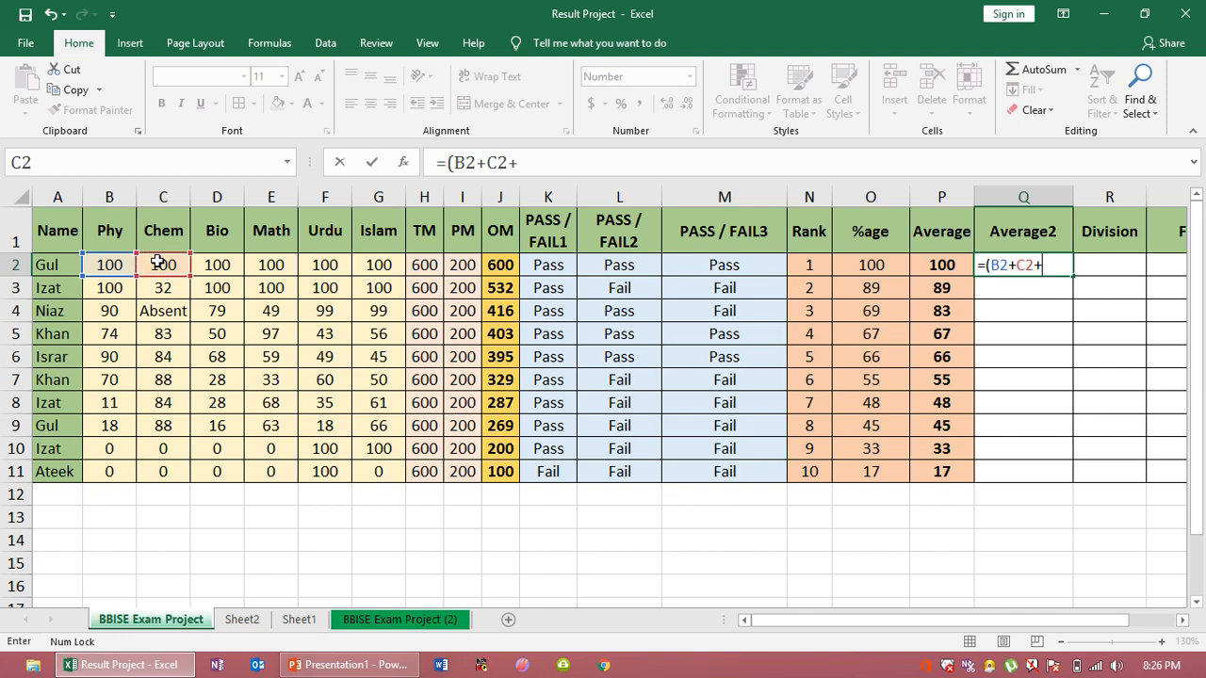
{"action": "left_click", "coordinate": [214, 265]}
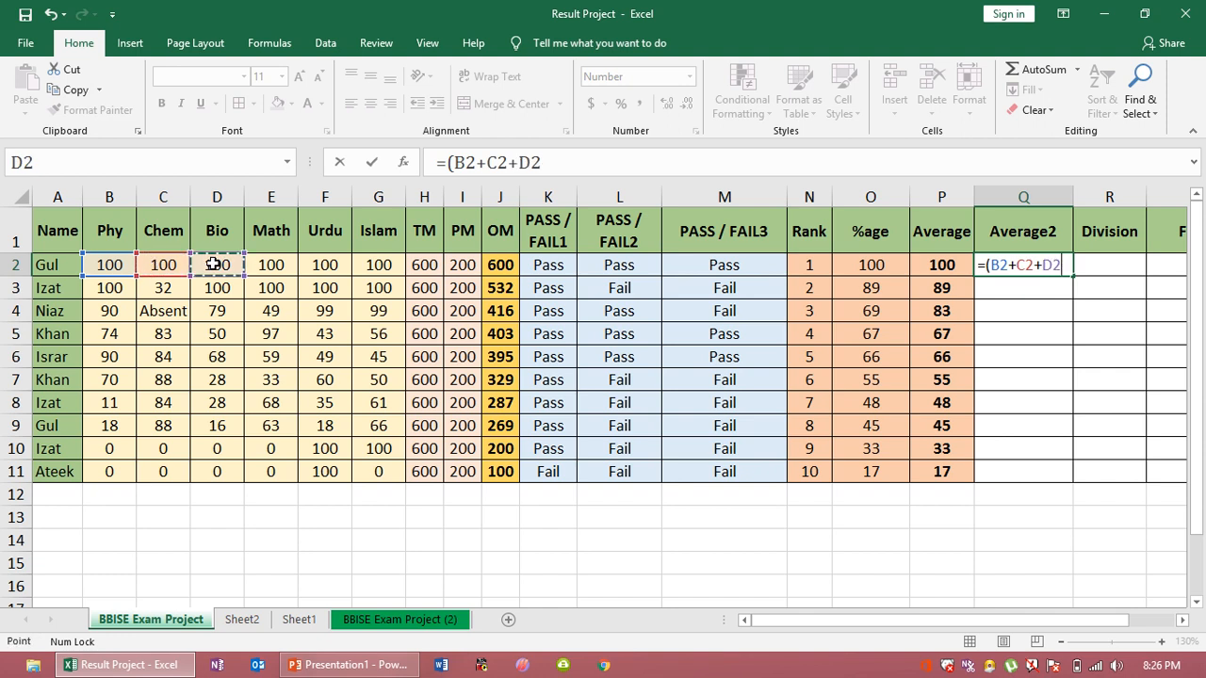
{"action": "type", "text": "+"}
{"action": "left_click", "coordinate": [263, 266]}
{"action": "type", "text": "+"}
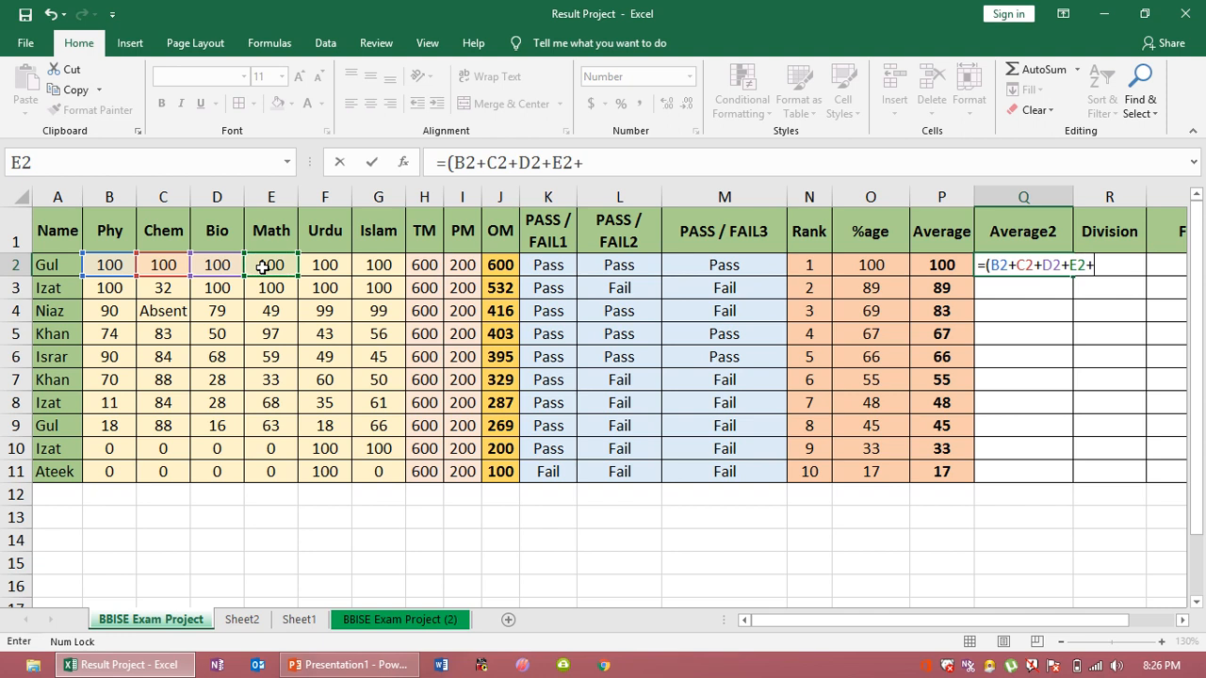
{"action": "left_click", "coordinate": [325, 268]}
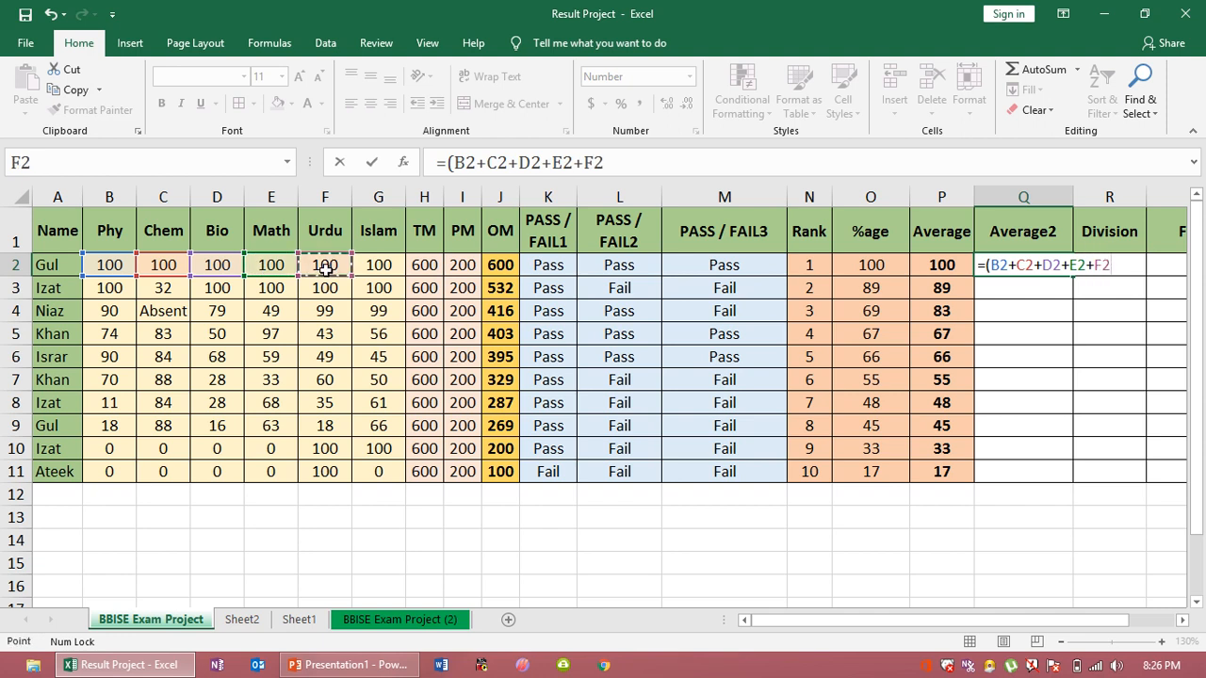
{"action": "type", "text": "+"}
{"action": "left_click", "coordinate": [373, 267]}
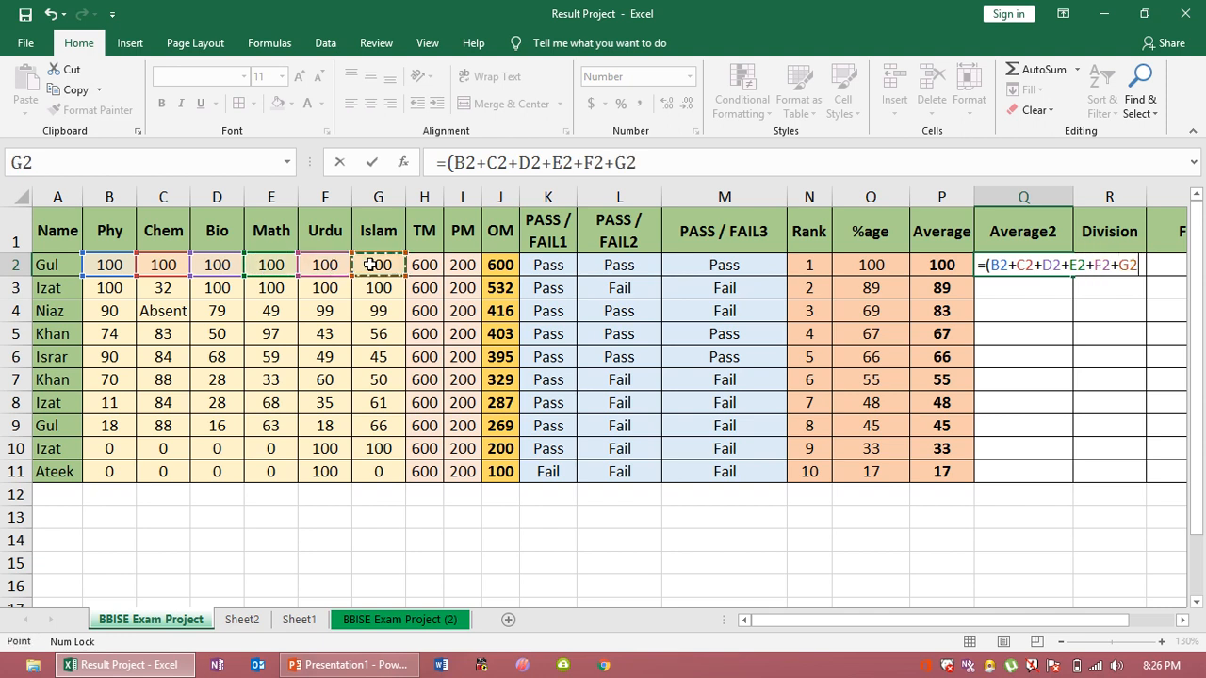
{"action": "type", "text": ")"}
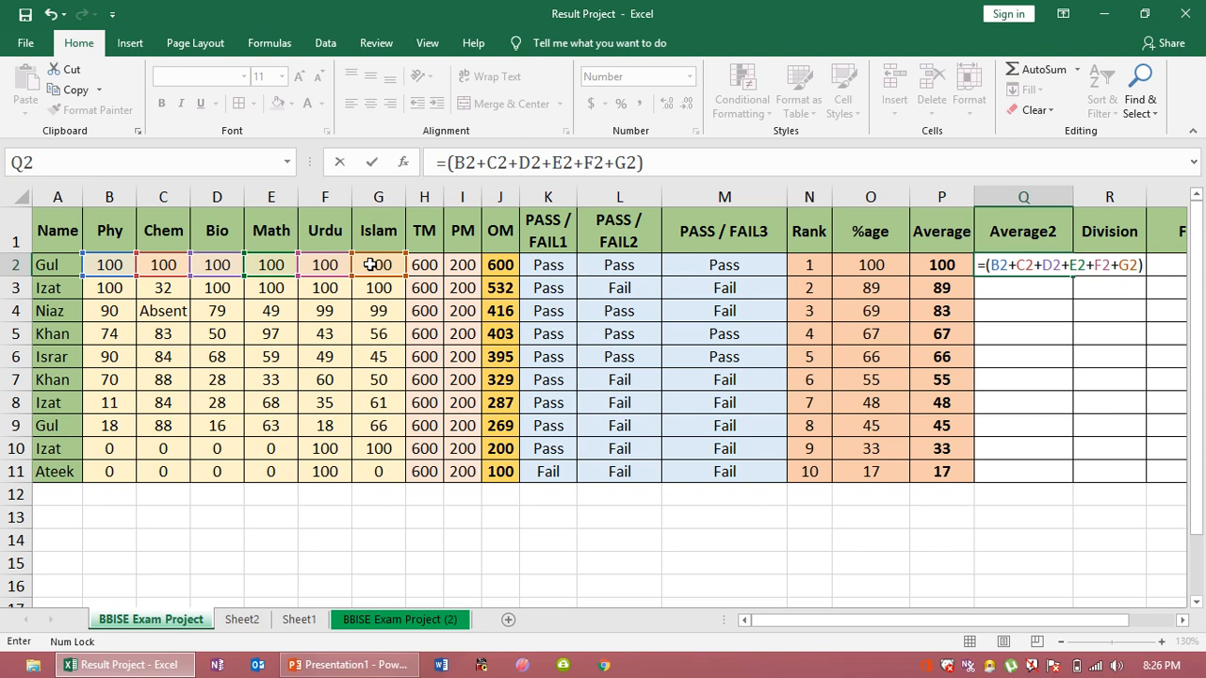
{"action": "type", "text": "/"}
{"action": "type", "text": "6"}
{"action": "key", "text": "Return"}
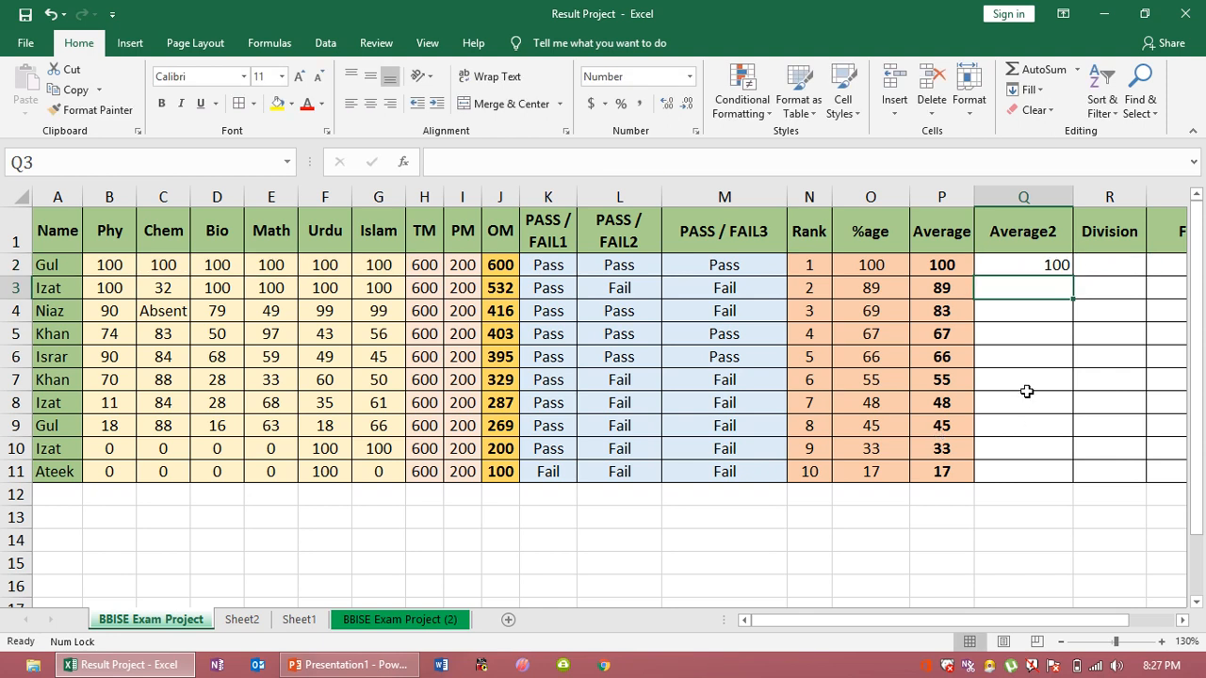
- Fill the manual average formula down through Q11 and check row 4's formula against that row's Chem entry
{"action": "left_click", "coordinate": [1070, 266]}
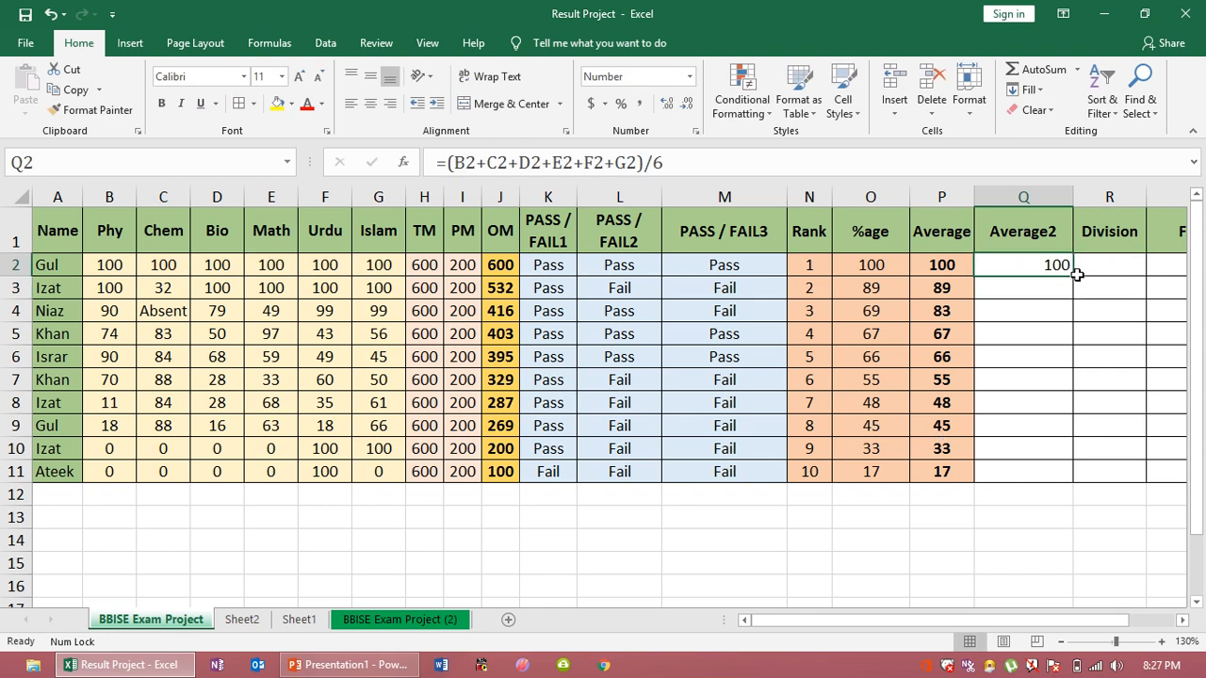
{"action": "double_click", "coordinate": [1076, 274]}
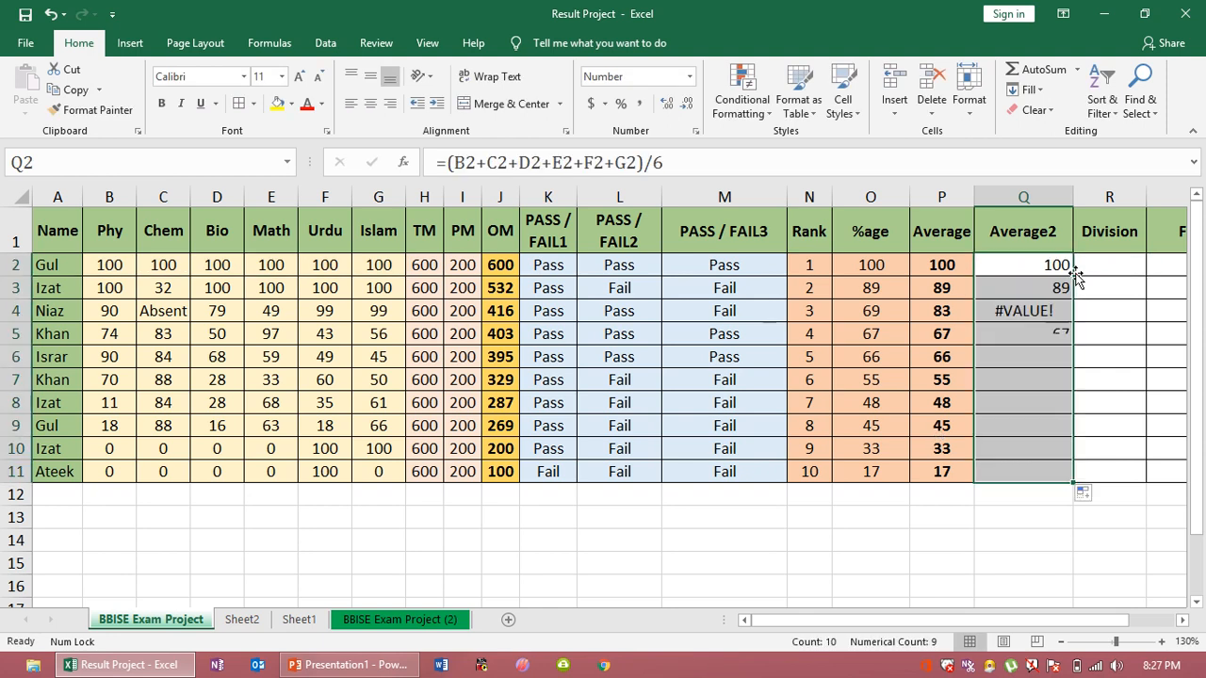
{"action": "left_click", "coordinate": [998, 316]}
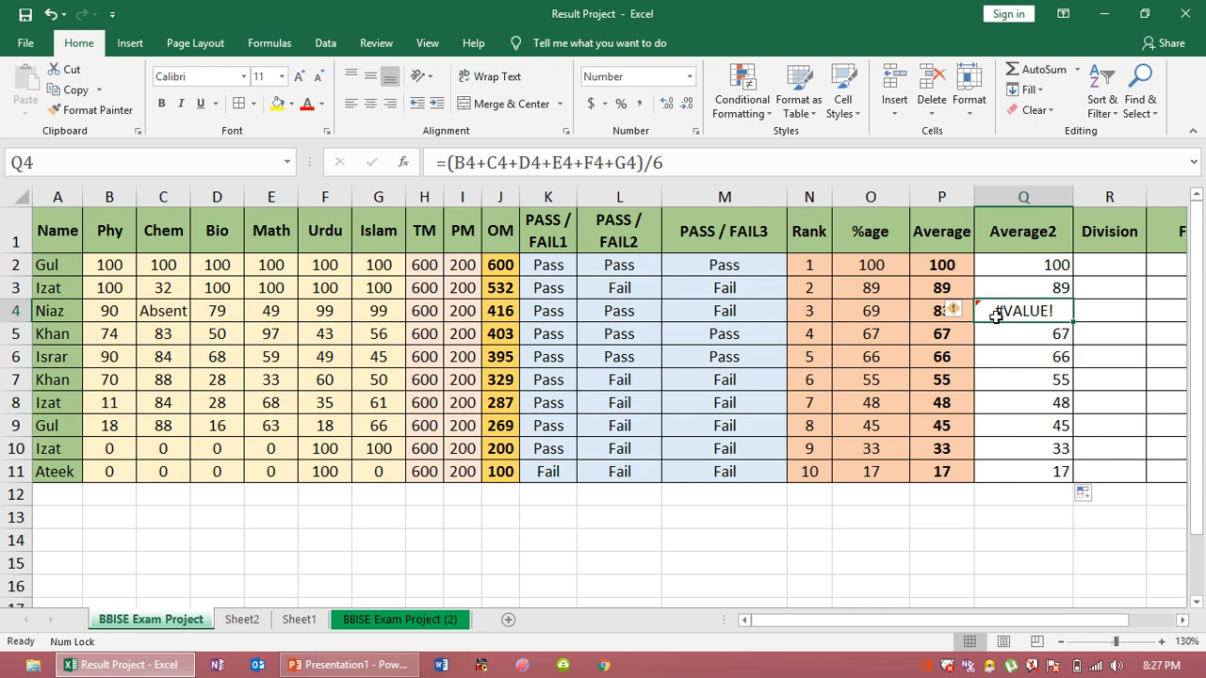
{"action": "left_click", "coordinate": [162, 311]}
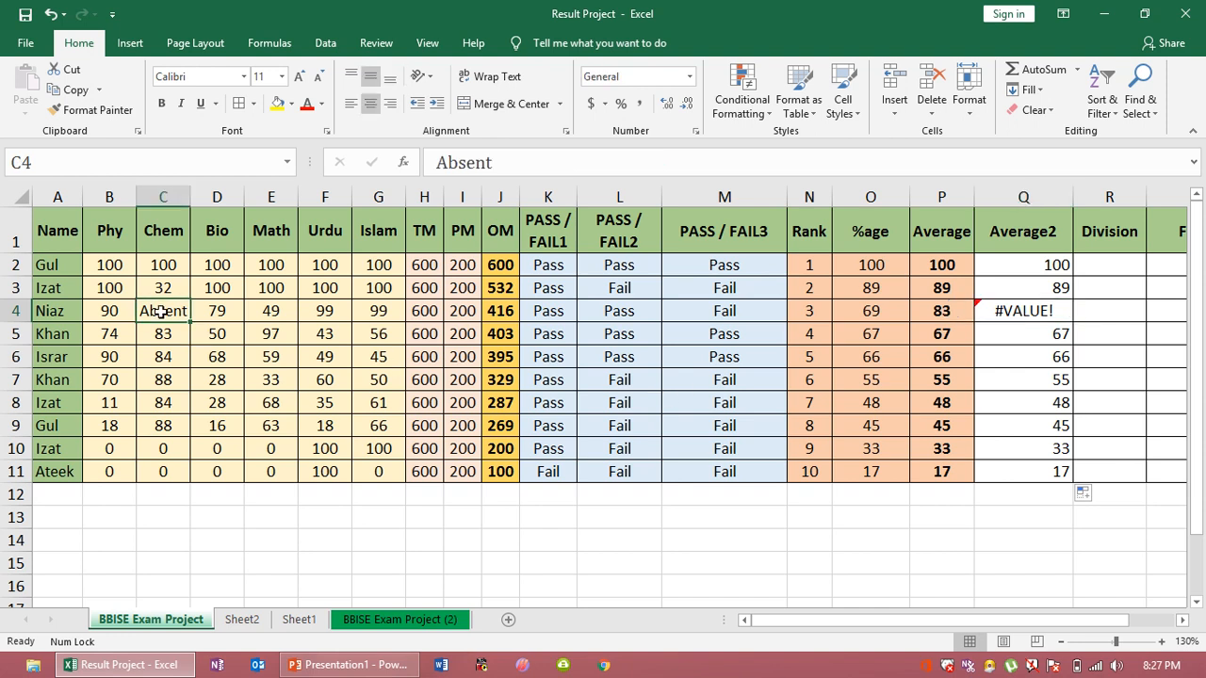
- Begin the Division formula in R2 with an IF that returns "1st Div" when the obtained marks in J2 are >=500
{"action": "left_click", "coordinate": [1118, 255]}
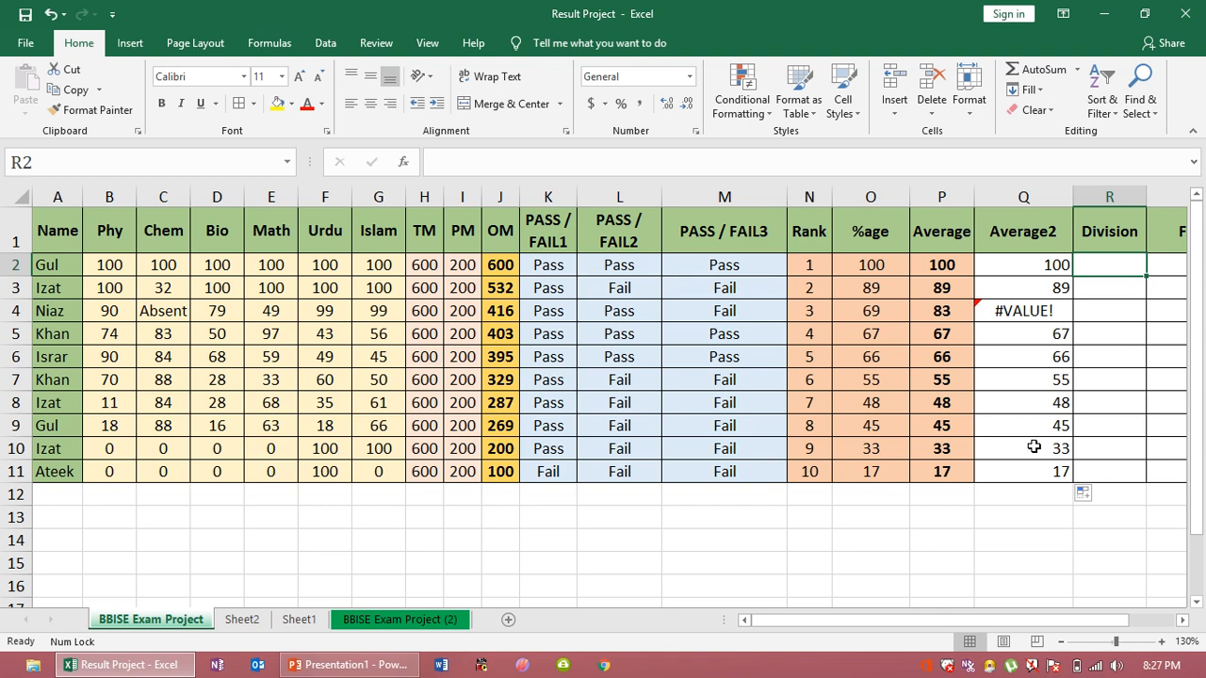
{"action": "type", "text": "="}
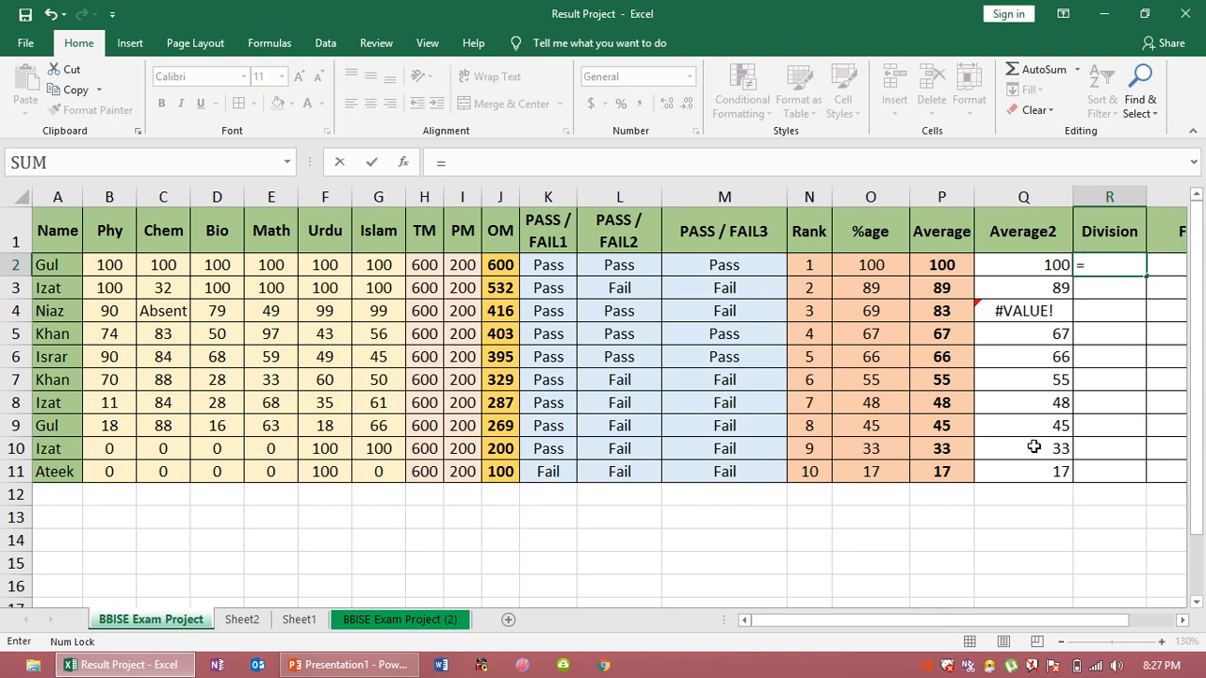
{"action": "type", "text": "IF("}
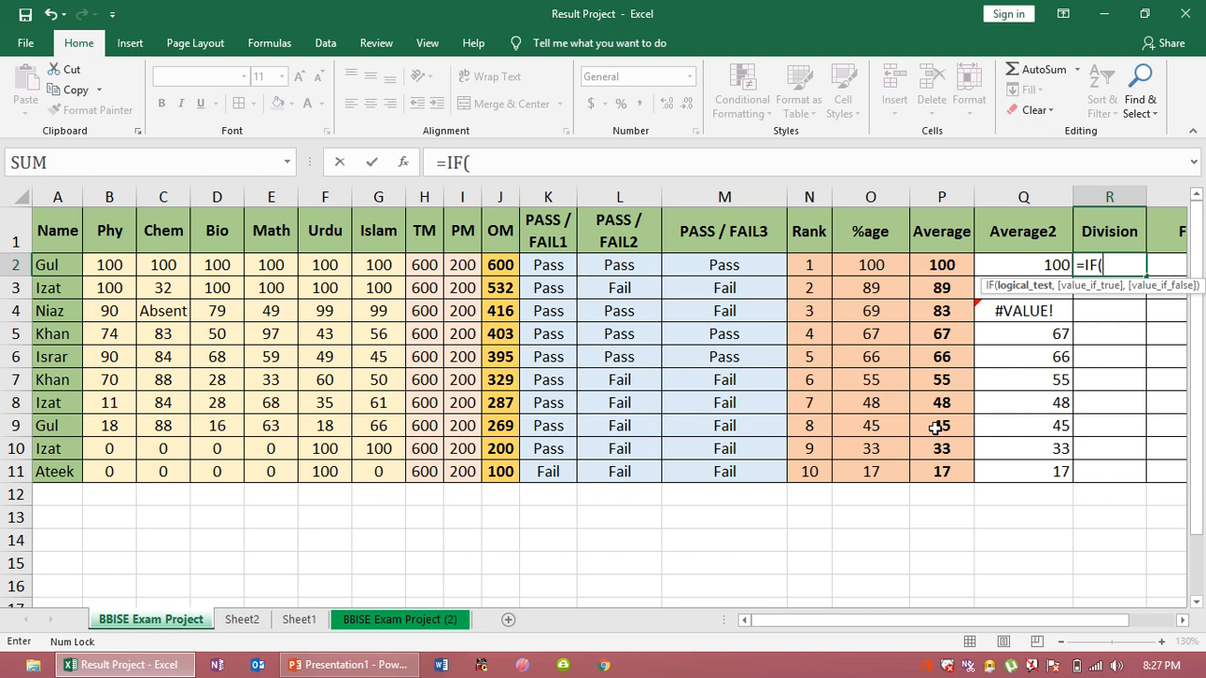
{"action": "left_click", "coordinate": [504, 265]}
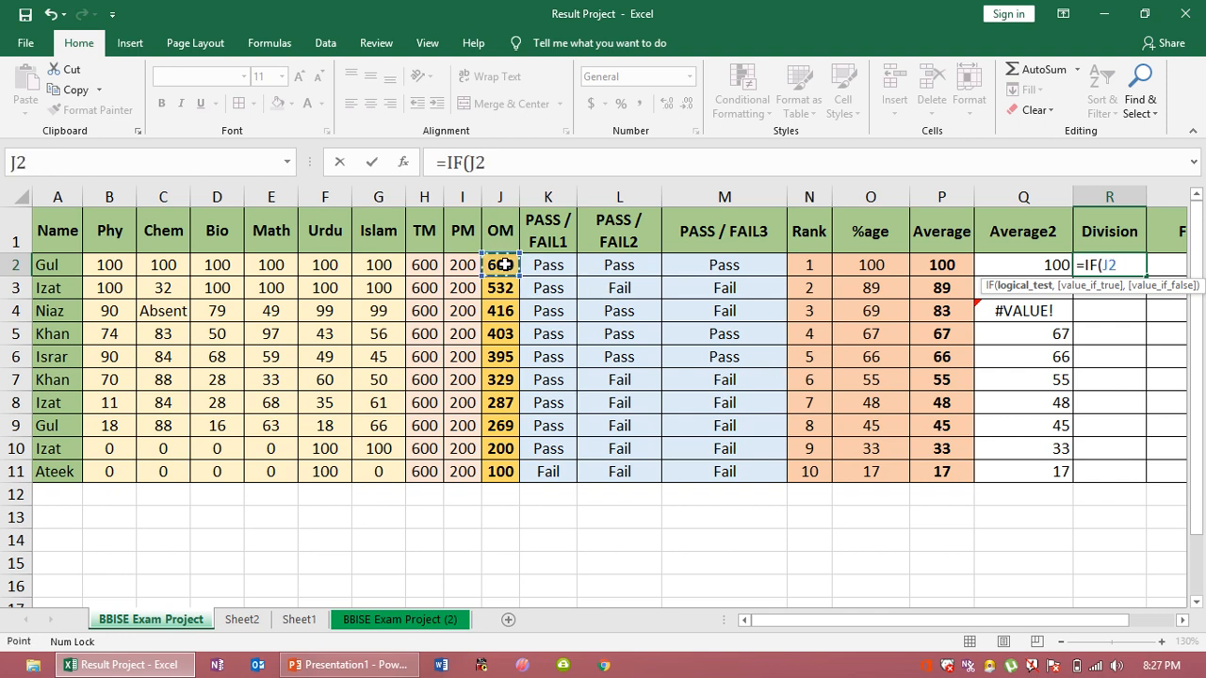
{"action": "type", "text": ">=500"}
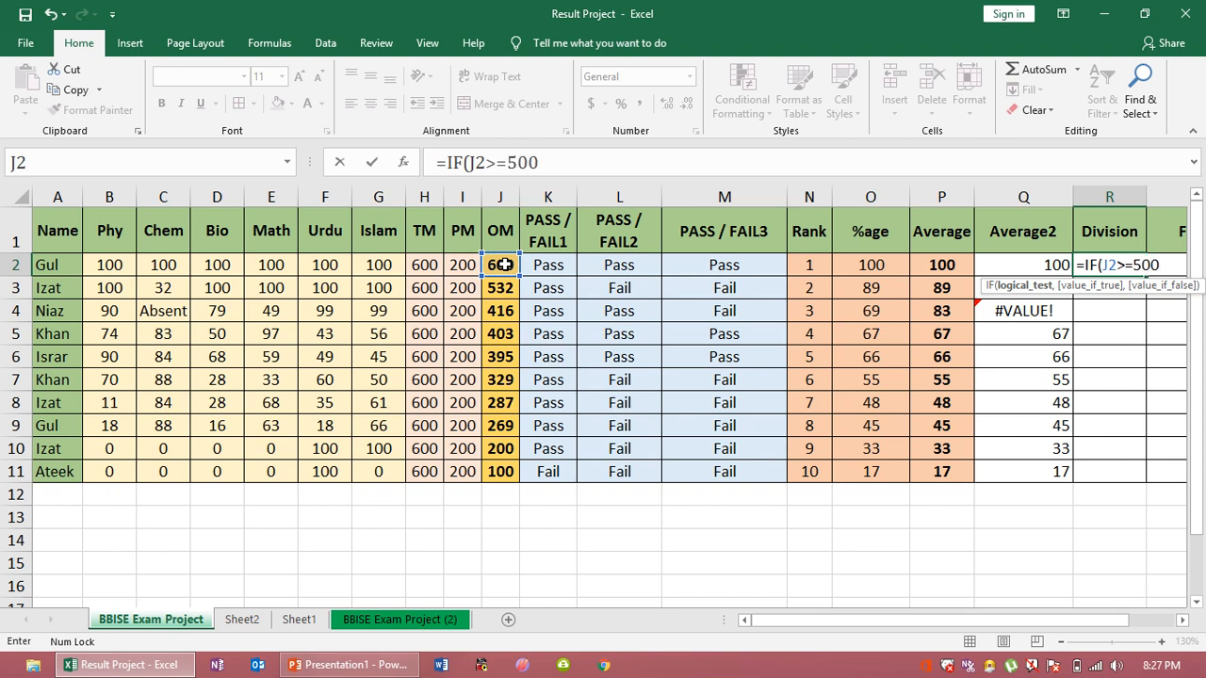
{"action": "type", "text": ","}
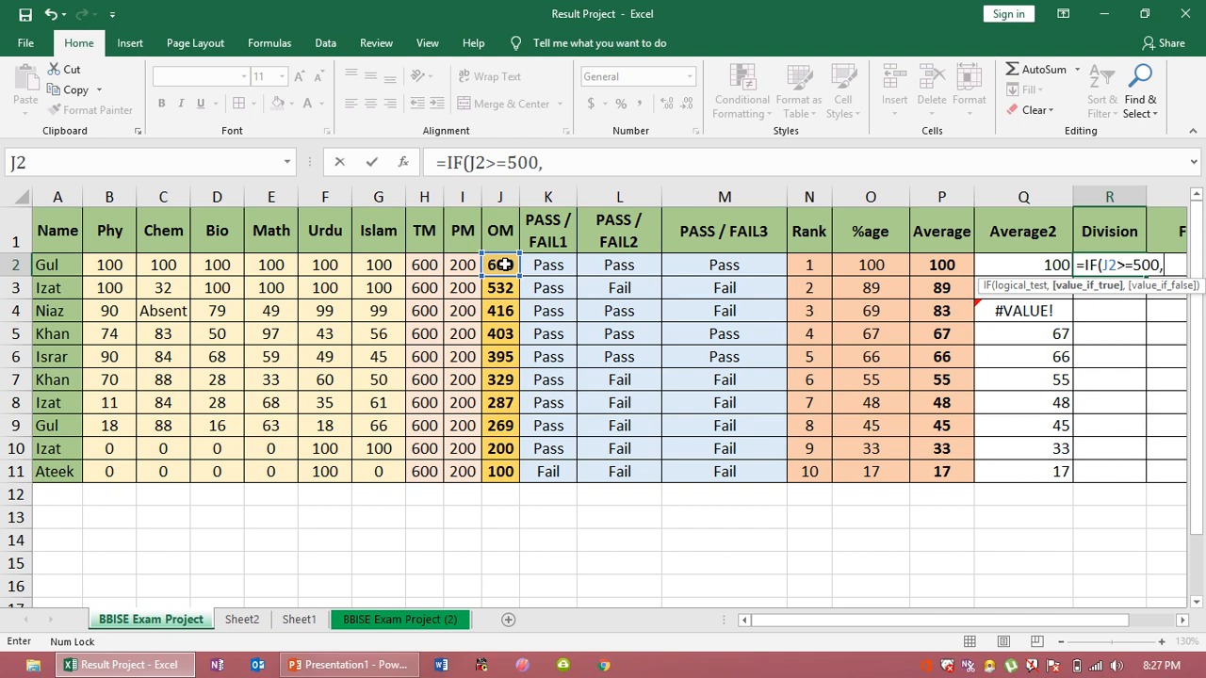
{"action": "type", "text": "\"1st Div"}
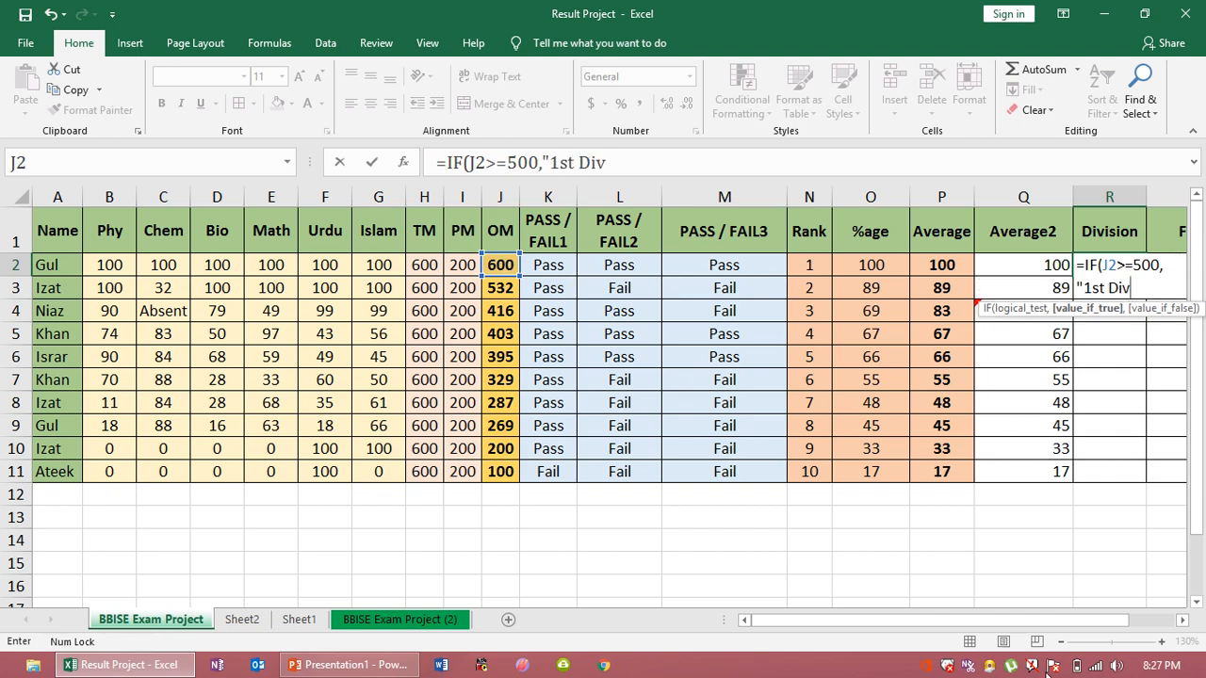
- Continue the Division formula with a nested IF returning "2nd Div" when J2>=400 and "3rd Div" otherwise
{"action": "left_click", "coordinate": [1182, 620]}
{"action": "left_click", "coordinate": [1183, 621]}
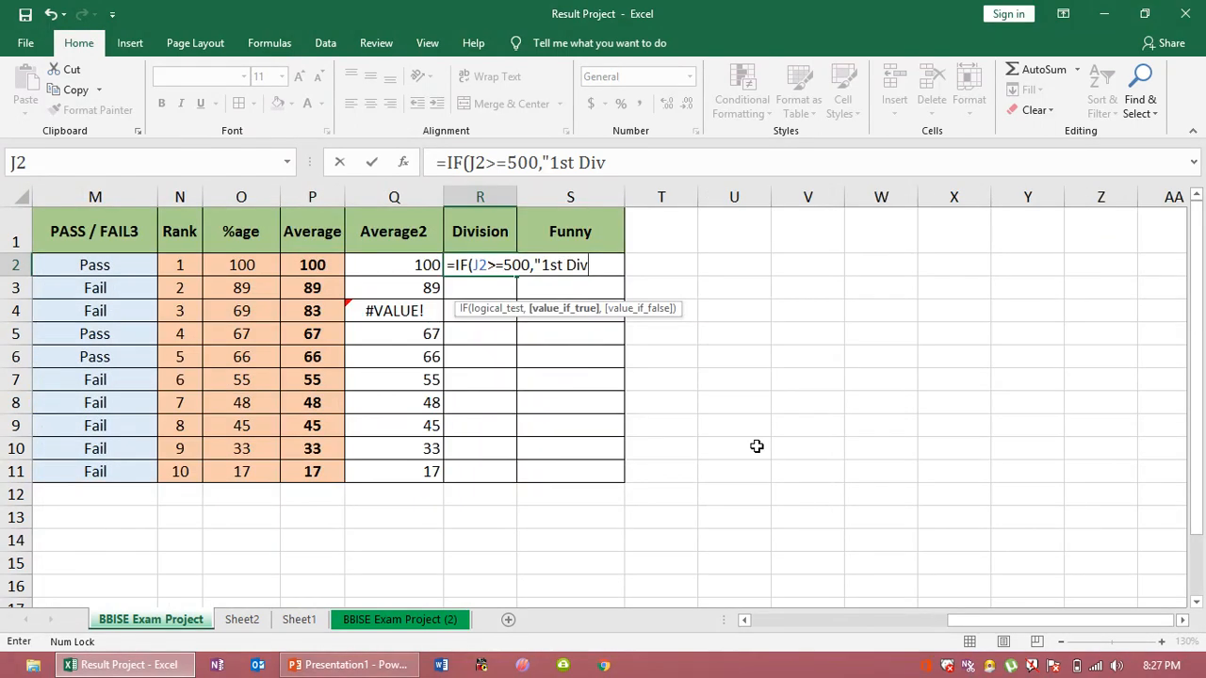
{"action": "type", "text": "\",IF("}
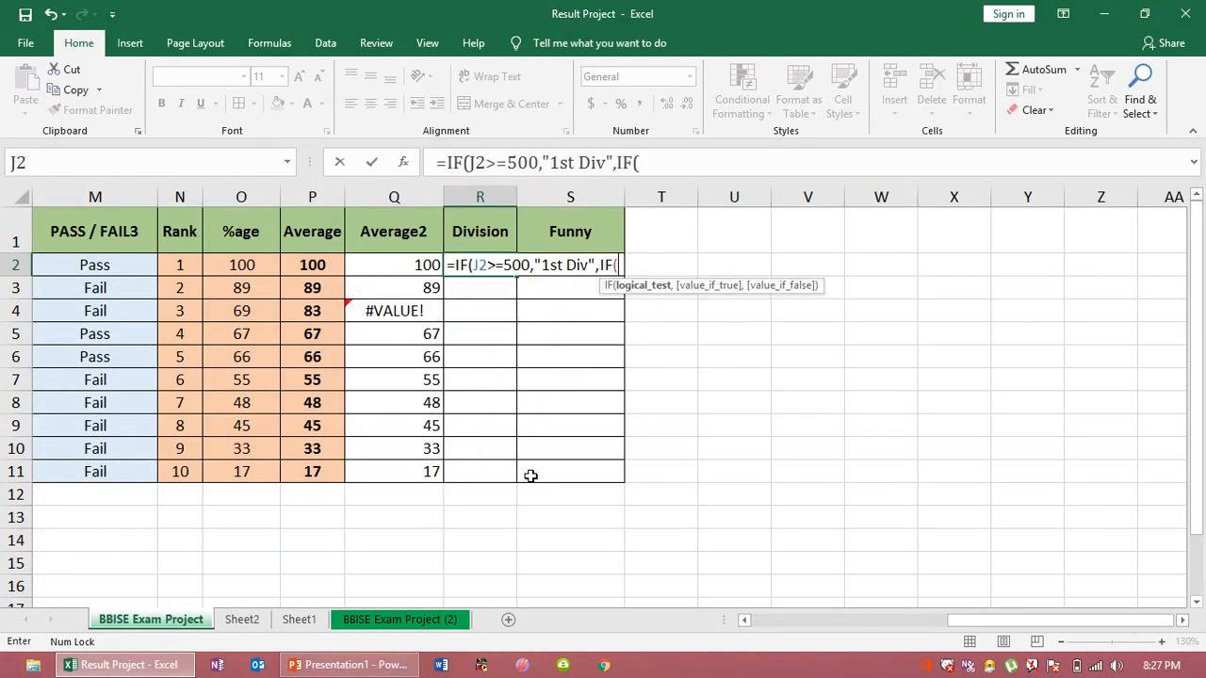
{"action": "type", "text": "j2"}
{"action": "type", "text": ">="}
{"action": "type", "text": "400"}
{"action": "type", "text": ",\""}
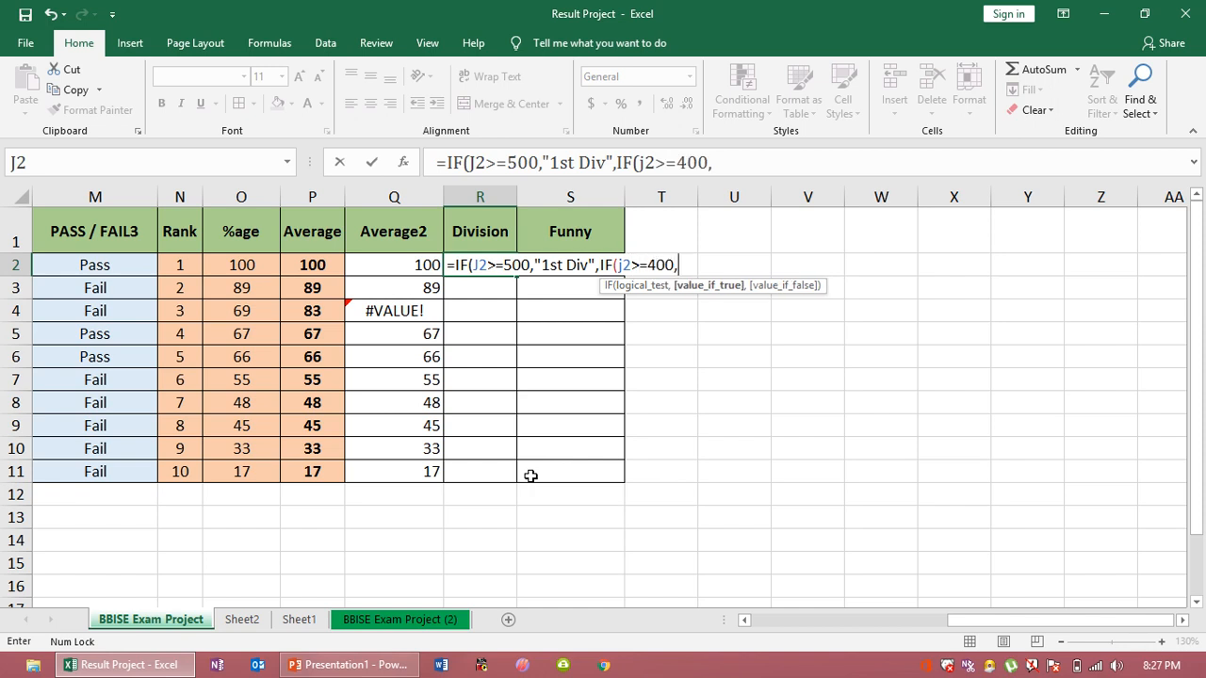
{"action": "type", "text": "2nd Div\",\"3"}
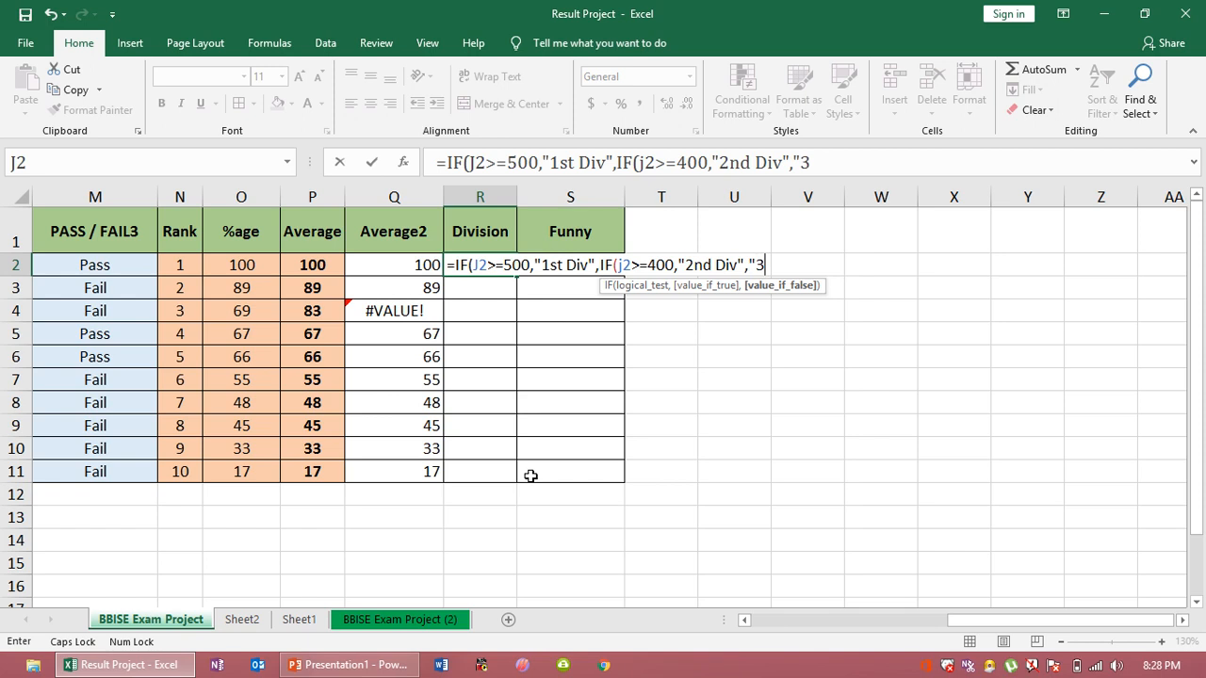
{"action": "type", "text": "rd Di"}
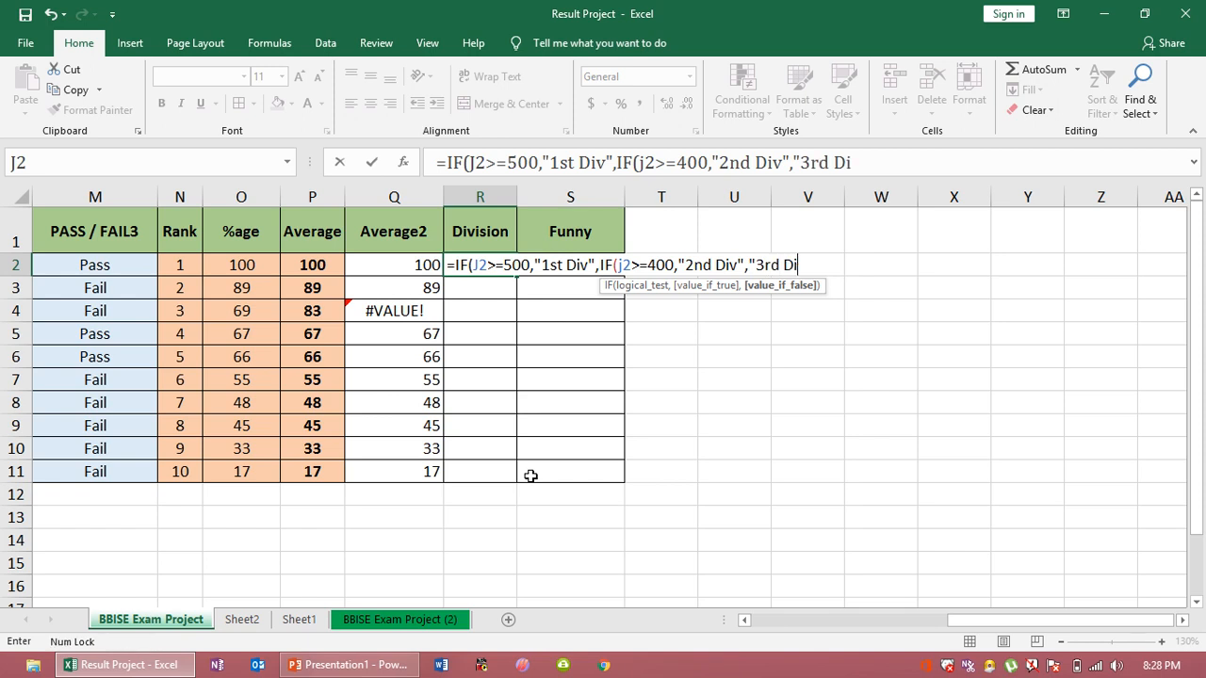
{"action": "type", "text": "v)))"}
- Correct the Division formula's closing quote and extra parenthesis, and check the outer IF's logical test and true value
{"action": "left_click", "coordinate": [806, 266]}
{"action": "type", "text": "\""}
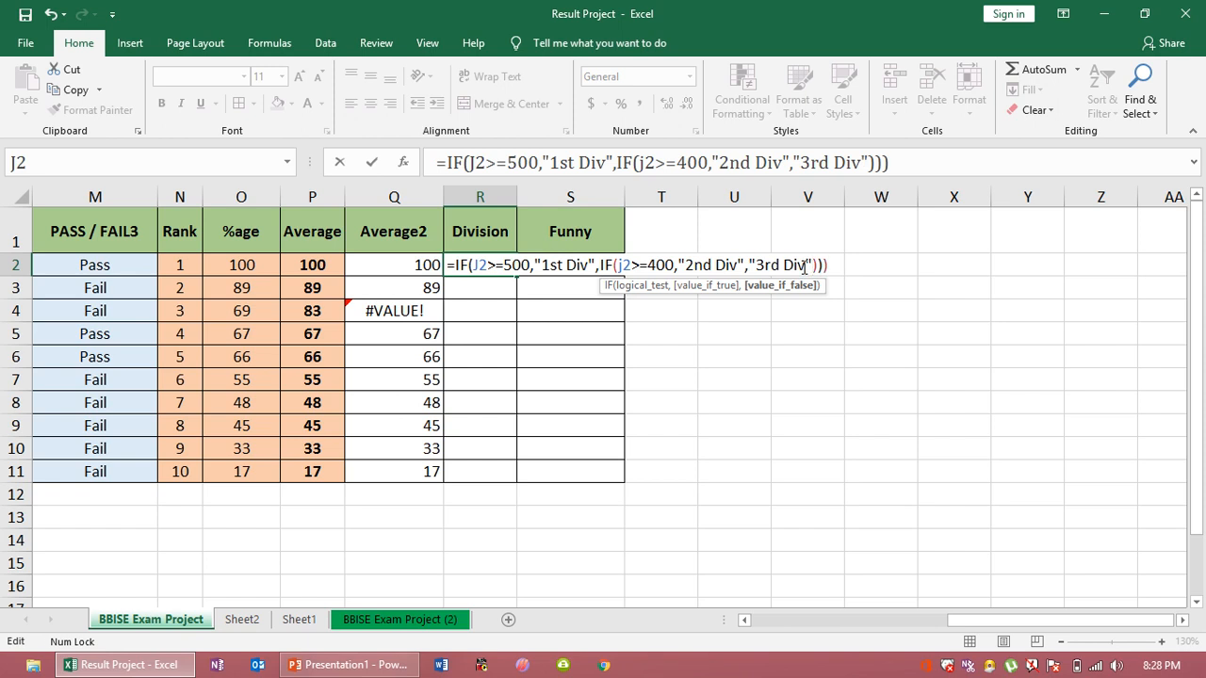
{"action": "left_click", "coordinate": [833, 266]}
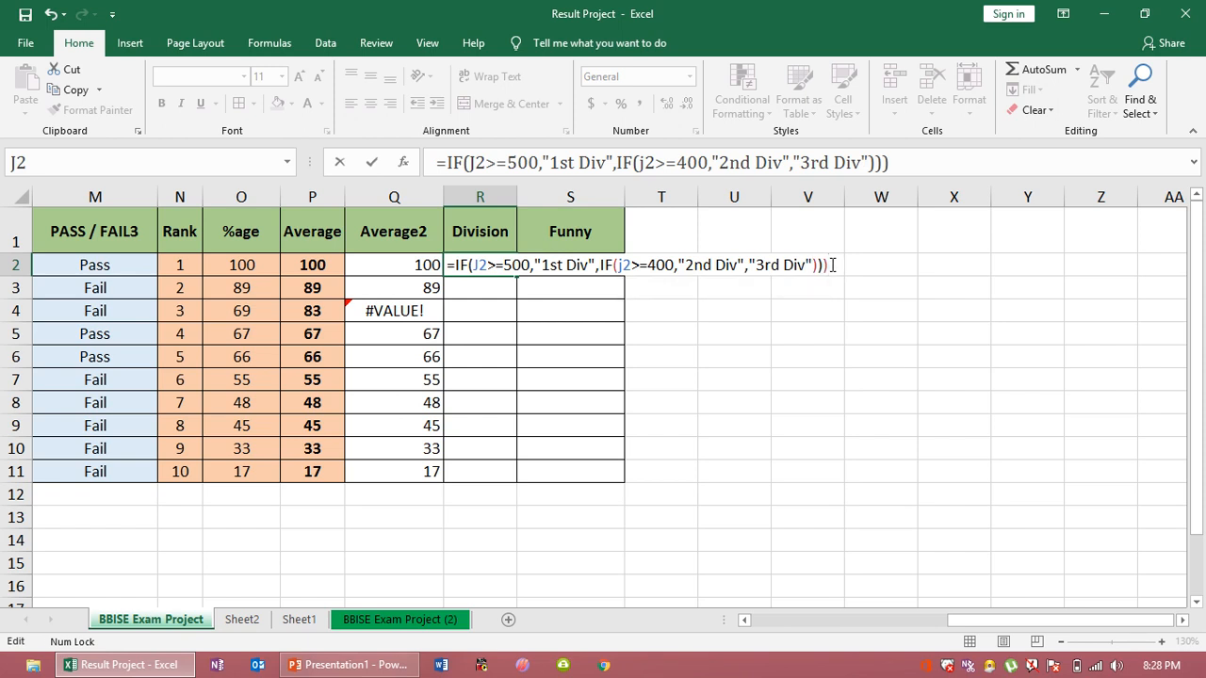
{"action": "key", "text": "BackSpace"}
{"action": "left_click", "coordinate": [471, 265]}
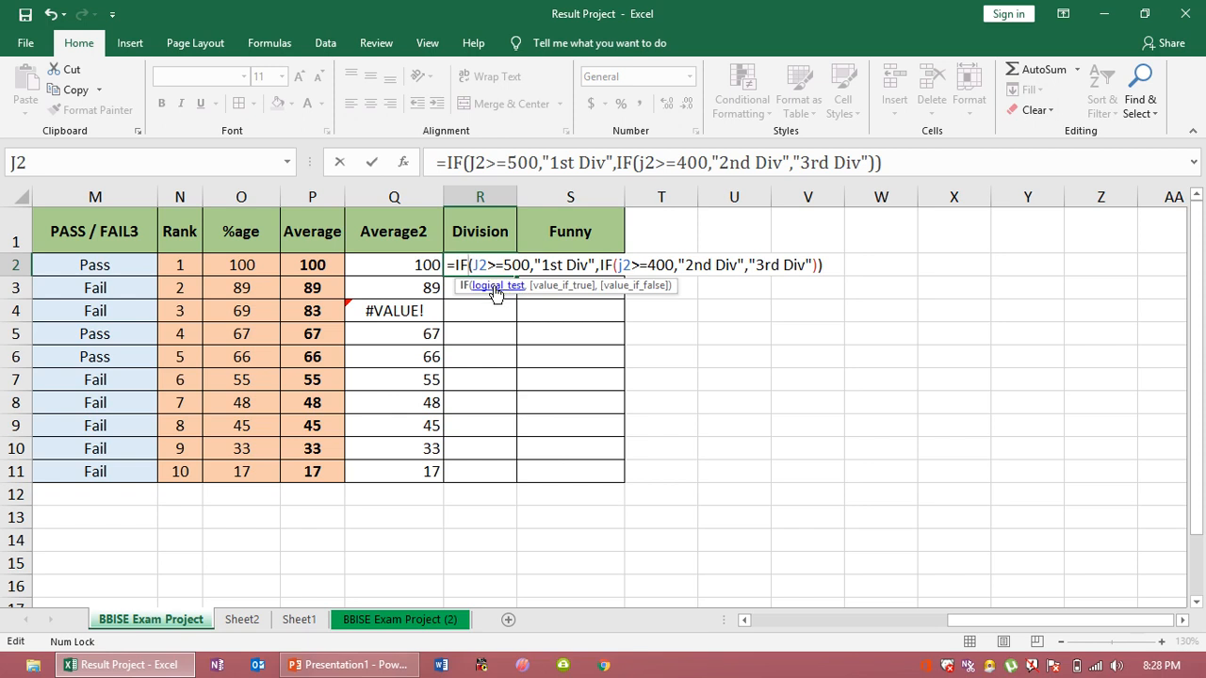
{"action": "left_click", "coordinate": [493, 286]}
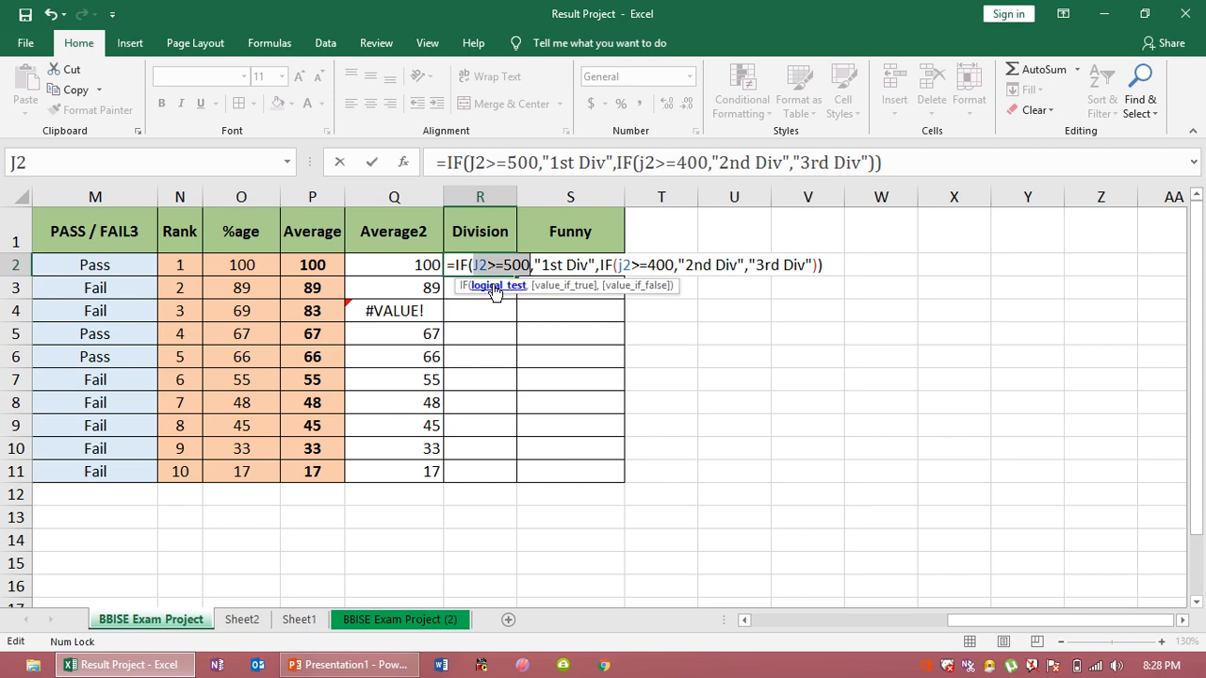
{"action": "left_click", "coordinate": [554, 286]}
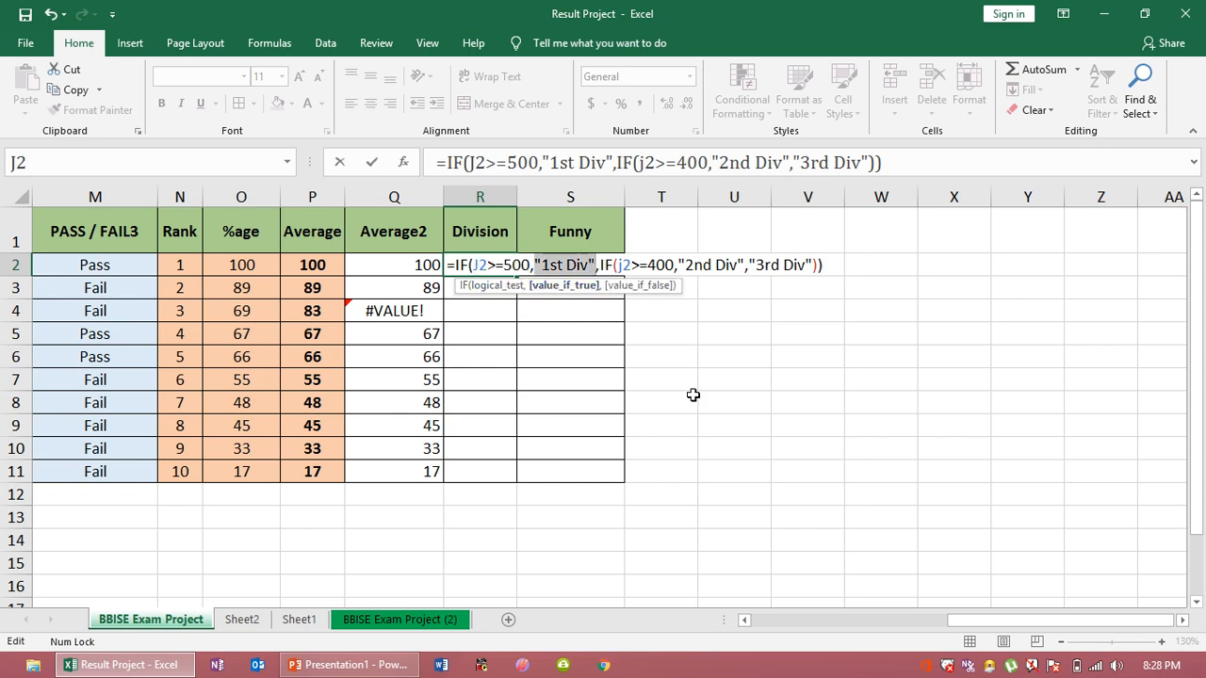
- Commit the Division formula in R2 and fill it down through R11
{"action": "key", "text": "Return"}
{"action": "left_click", "coordinate": [495, 263]}
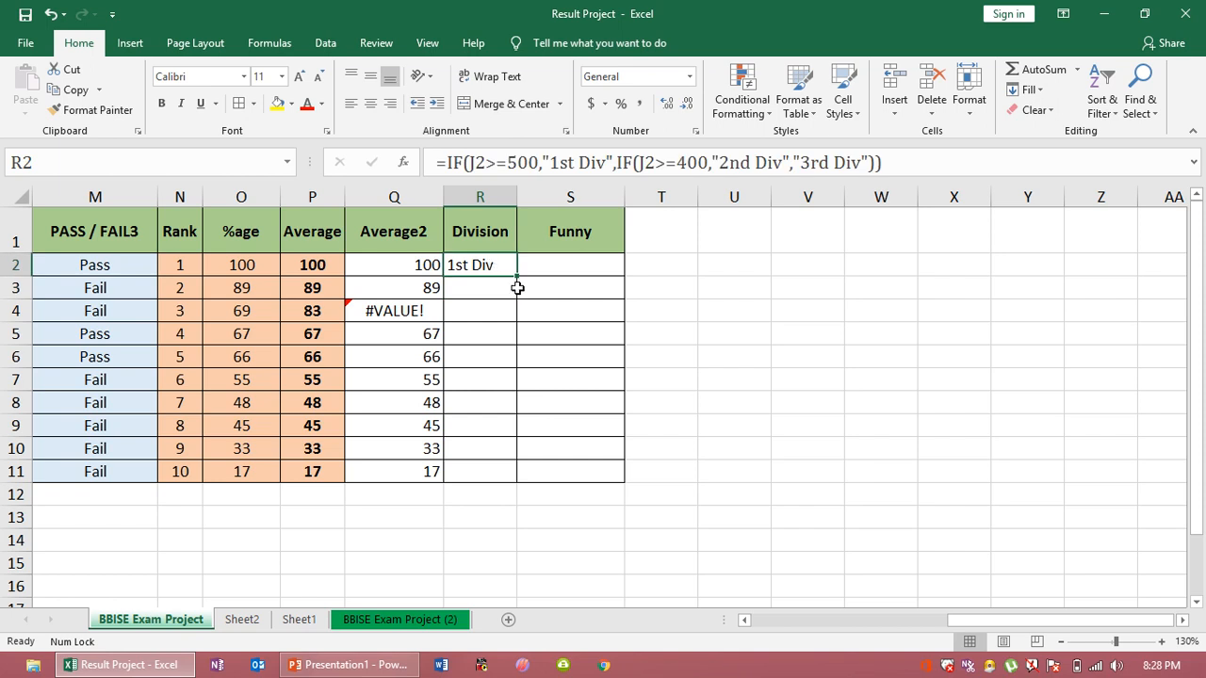
{"action": "double_click", "coordinate": [517, 279]}
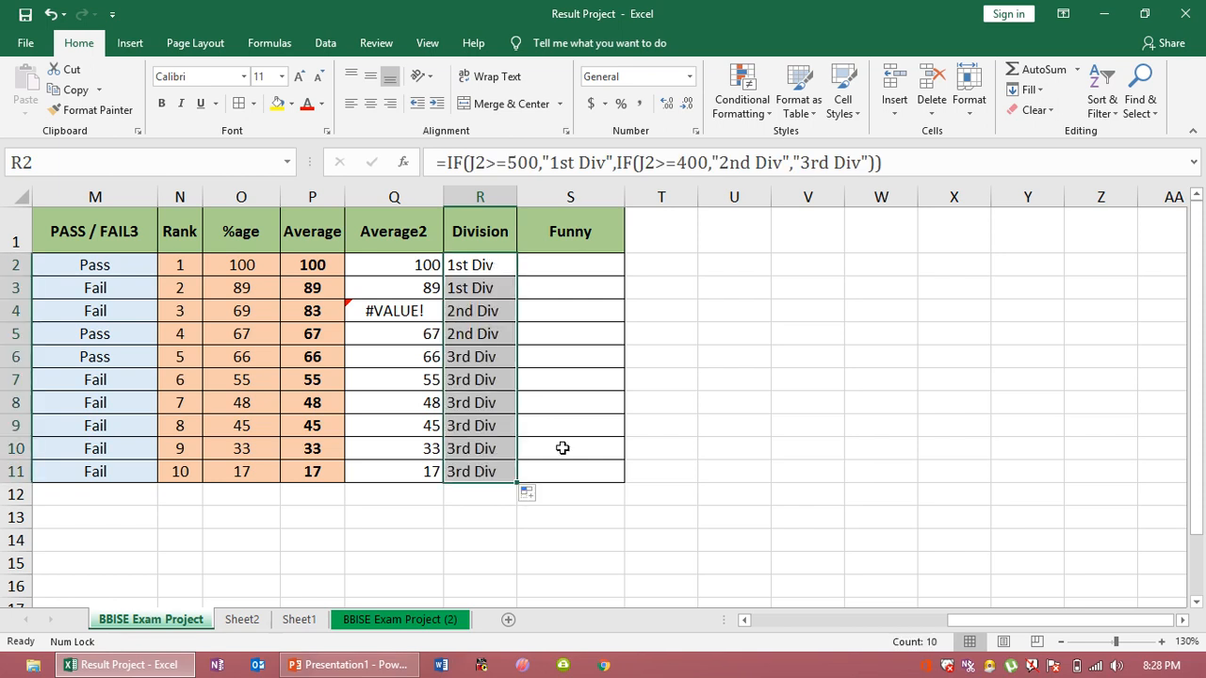
- Begin the Funny formula in S2 with an IF that returns "Best" when the obtained marks in J2 are >=200
{"action": "left_click", "coordinate": [581, 264]}
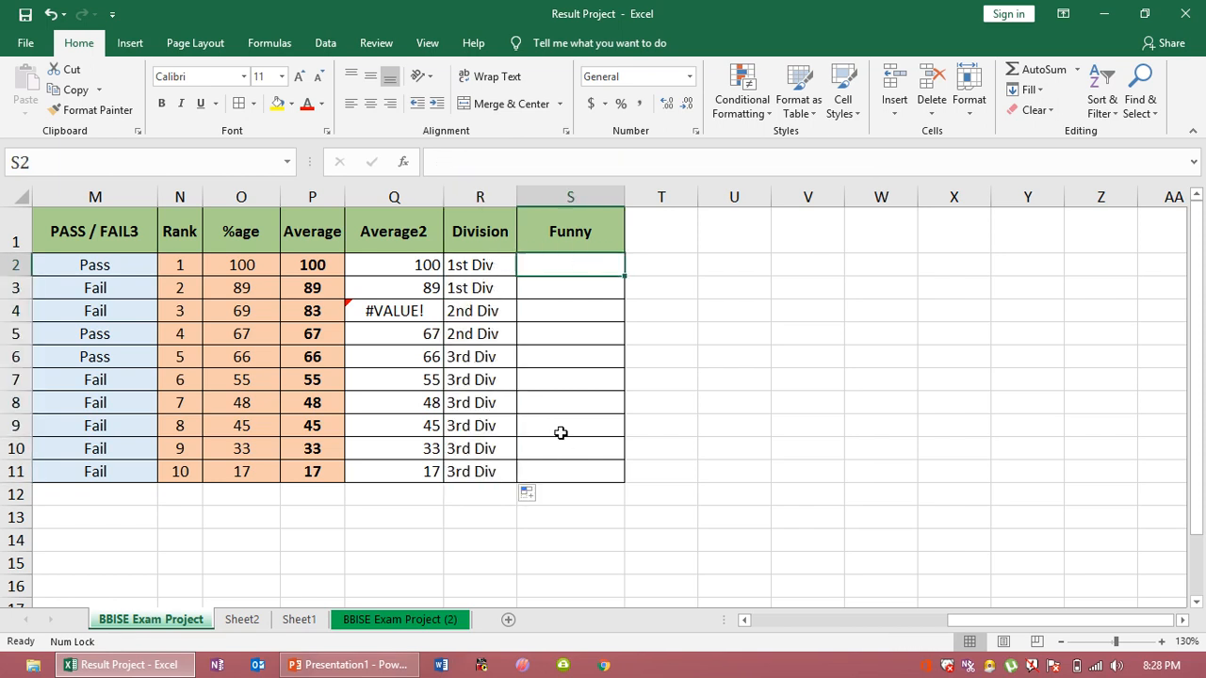
{"action": "type", "text": "=IF("}
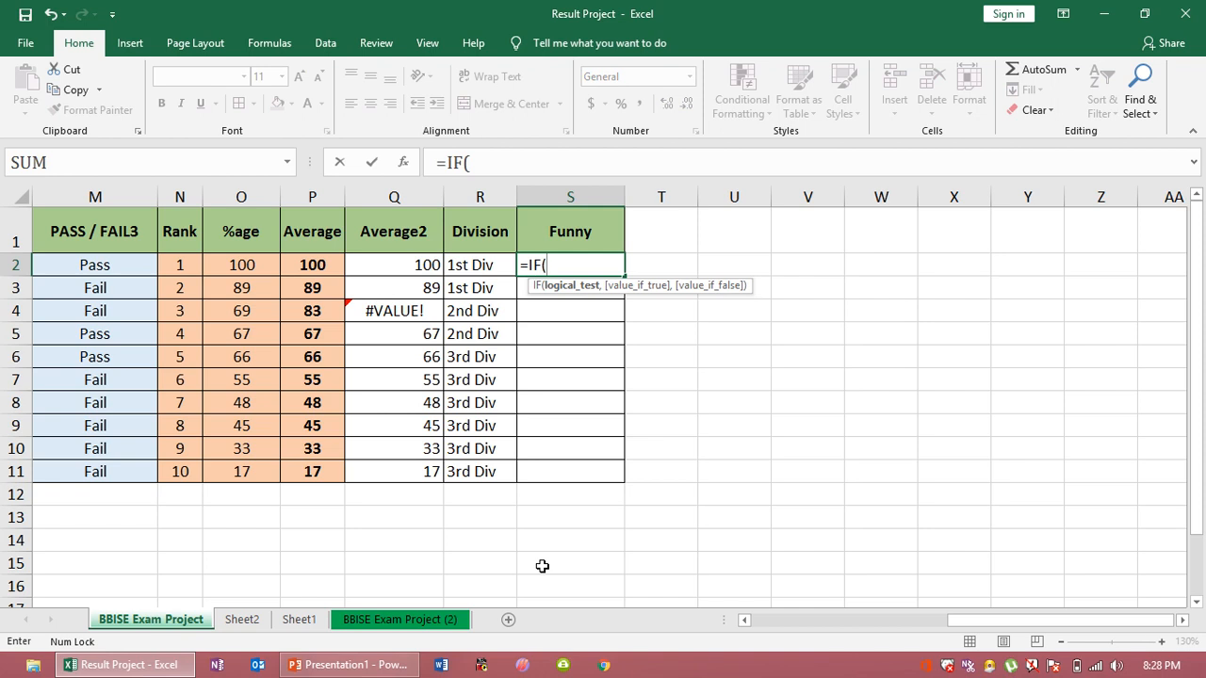
{"action": "type", "text": "j2>=200,"}
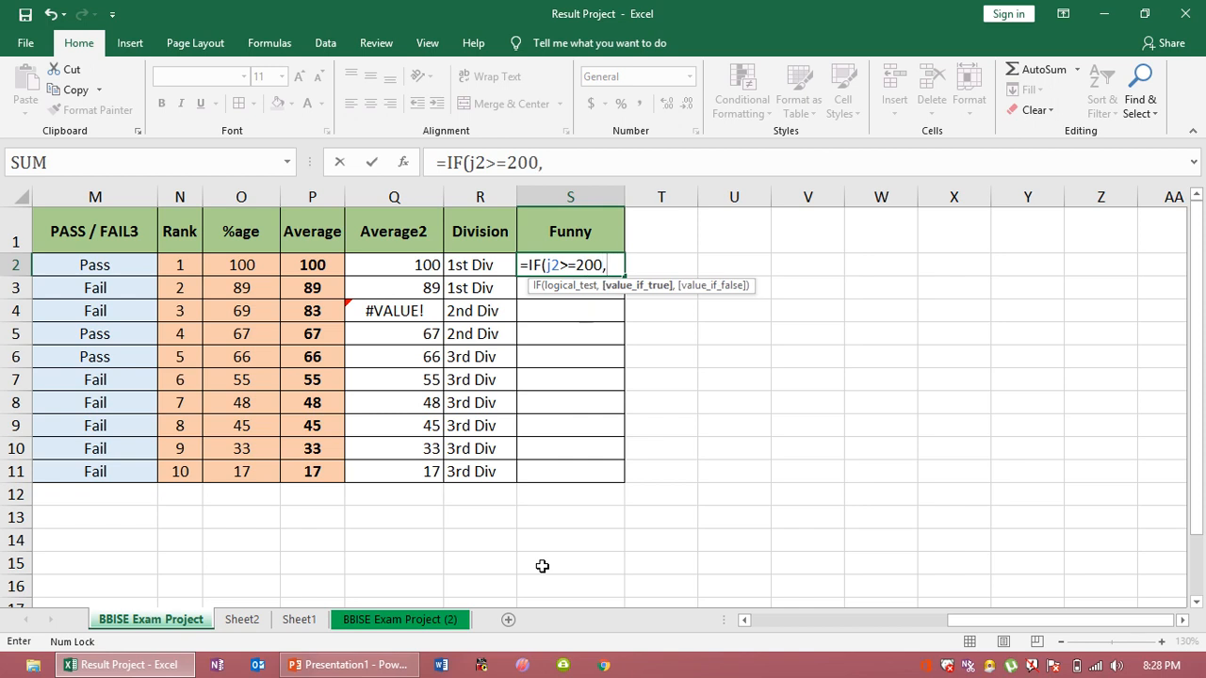
{"action": "type", "text": "\""}
{"action": "key", "text": "Caps_Lock"}
{"action": "type", "text": "B"}
{"action": "key", "text": "Caps_Lock"}
{"action": "type", "text": "est\","}
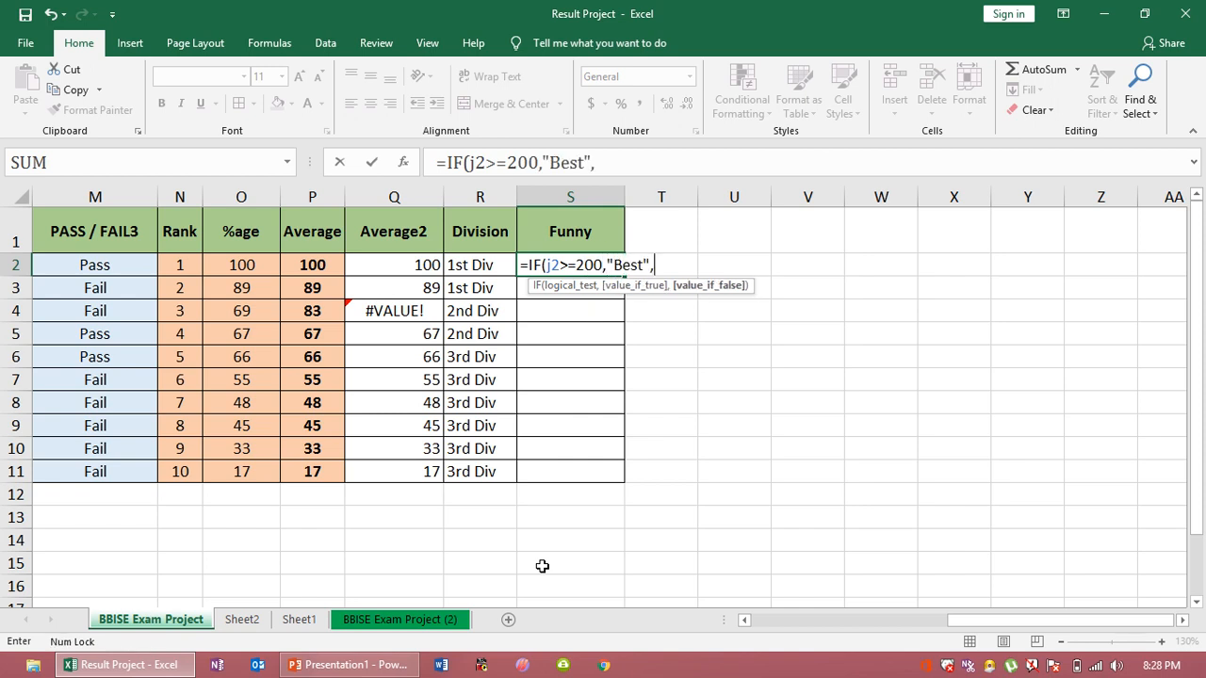
- Complete the Funny formula with a nested IF returning "Better" when J2>=200 and "Good" otherwise, and commit it
{"action": "type", "text": "IF(j"}
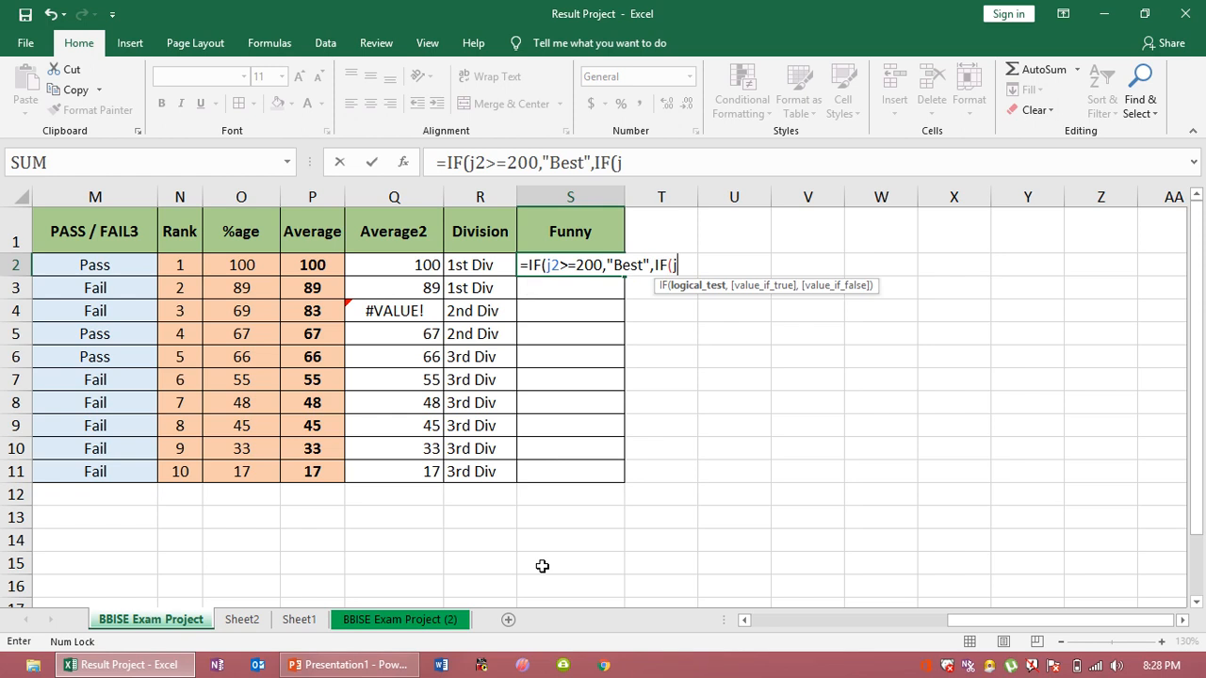
{"action": "type", "text": "2>=200"}
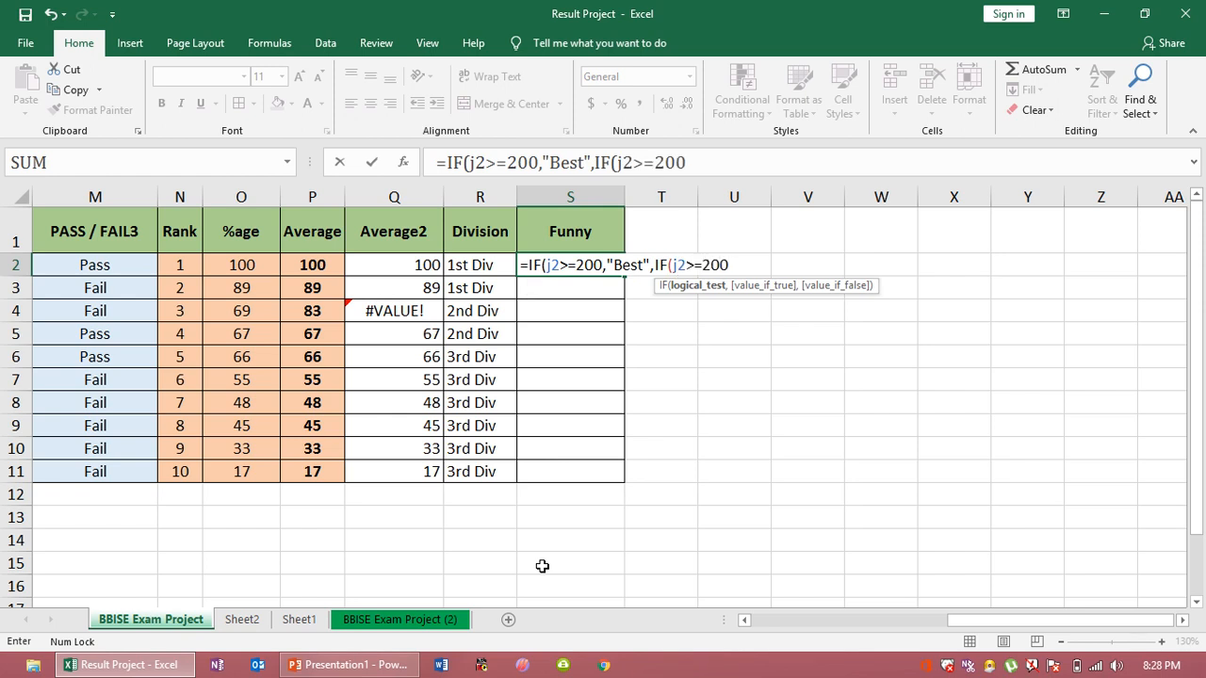
{"action": "type", "text": ",\""}
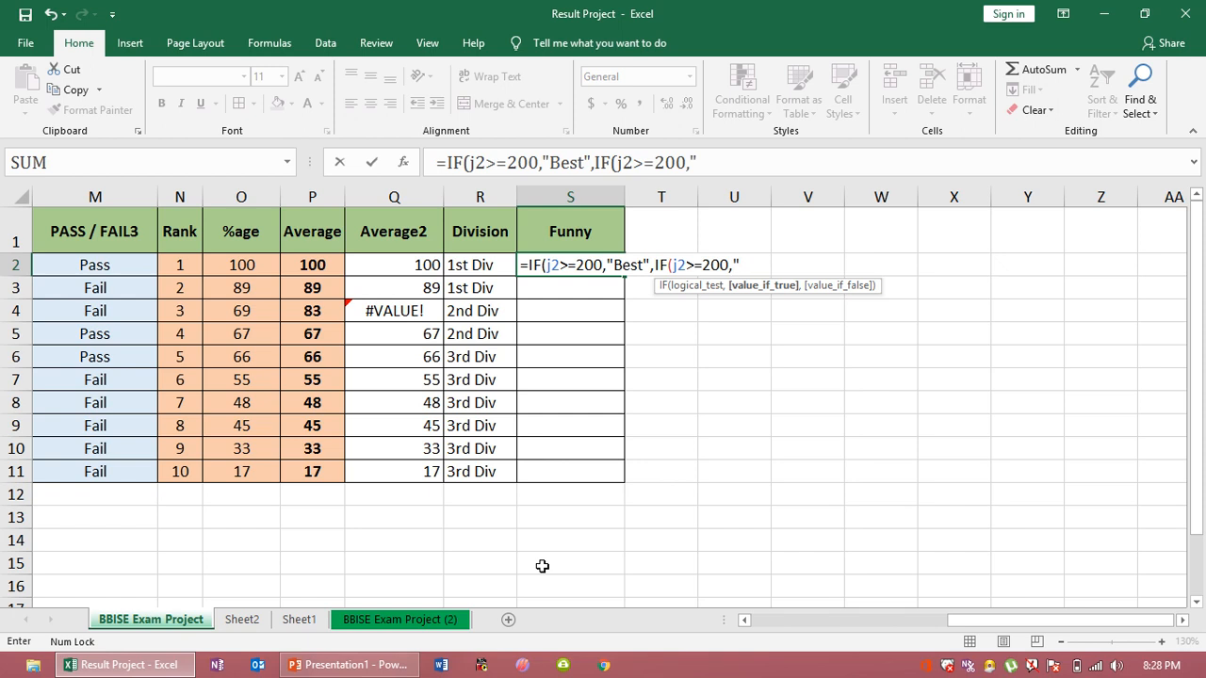
{"action": "type", "text": "Better"}
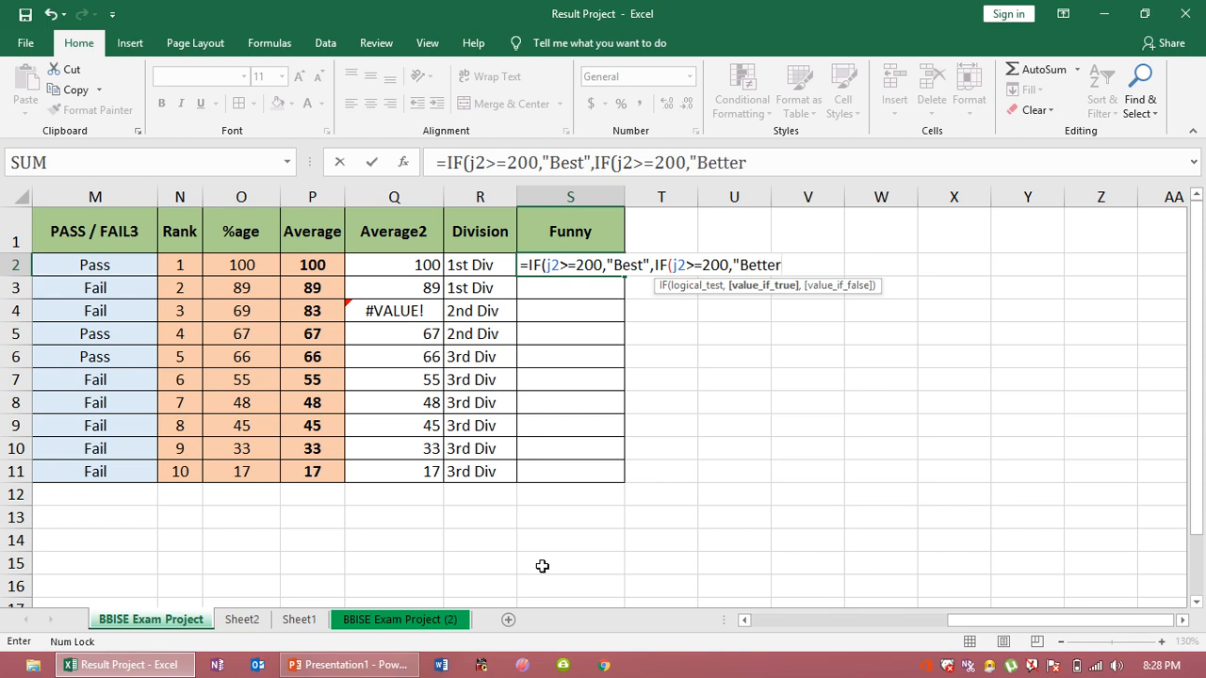
{"action": "type", "text": "\","}
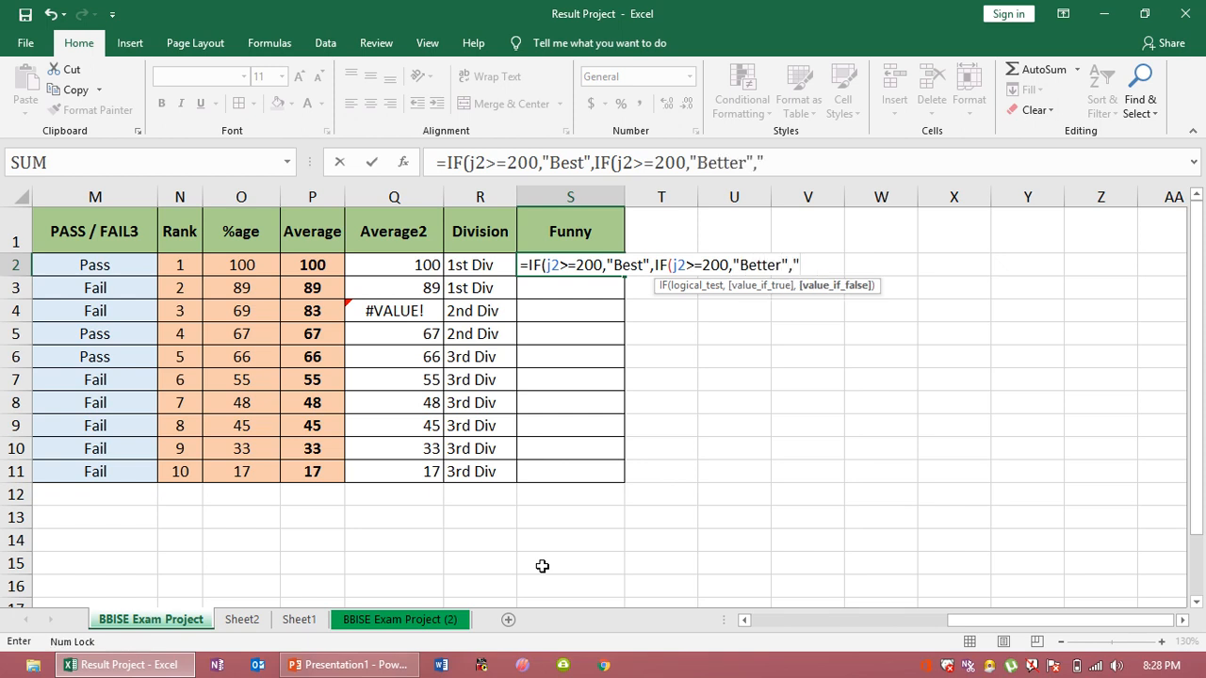
{"action": "type", "text": "\"Good\"))"}
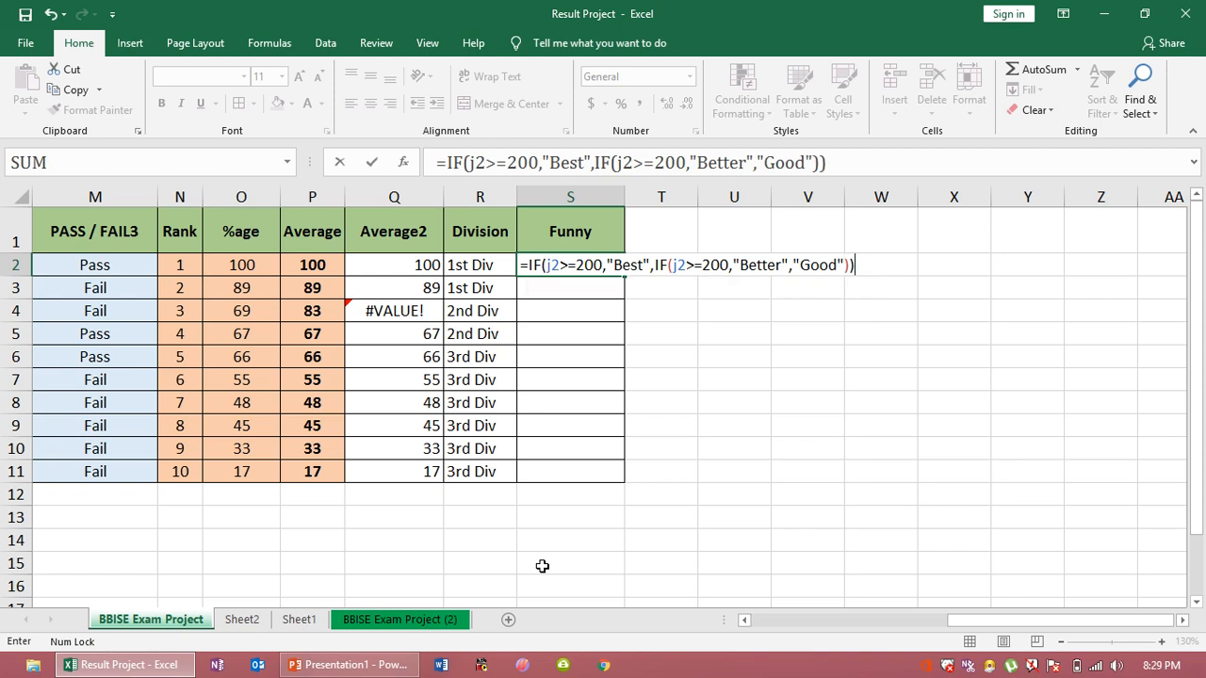
{"action": "key", "text": "Return"}
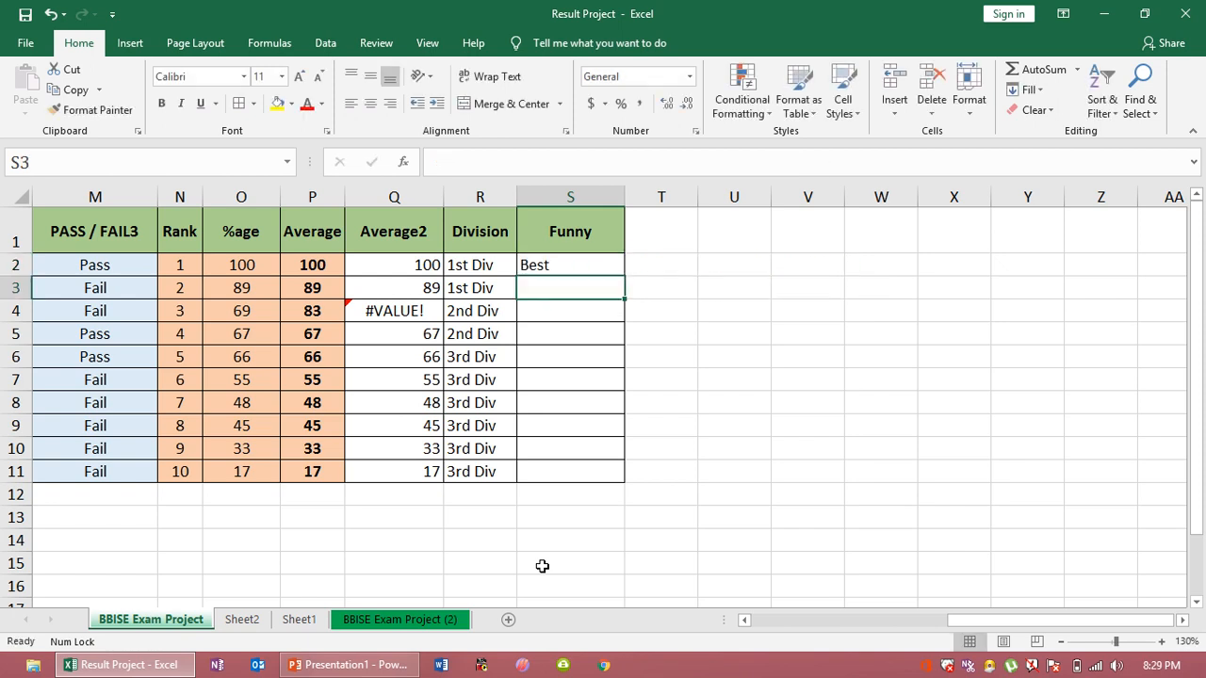
- Fill the Funny formula from S2 down through S11 and compare the remarks with the obtained marks column
{"action": "left_click", "coordinate": [586, 269]}
{"action": "double_click", "coordinate": [624, 276]}
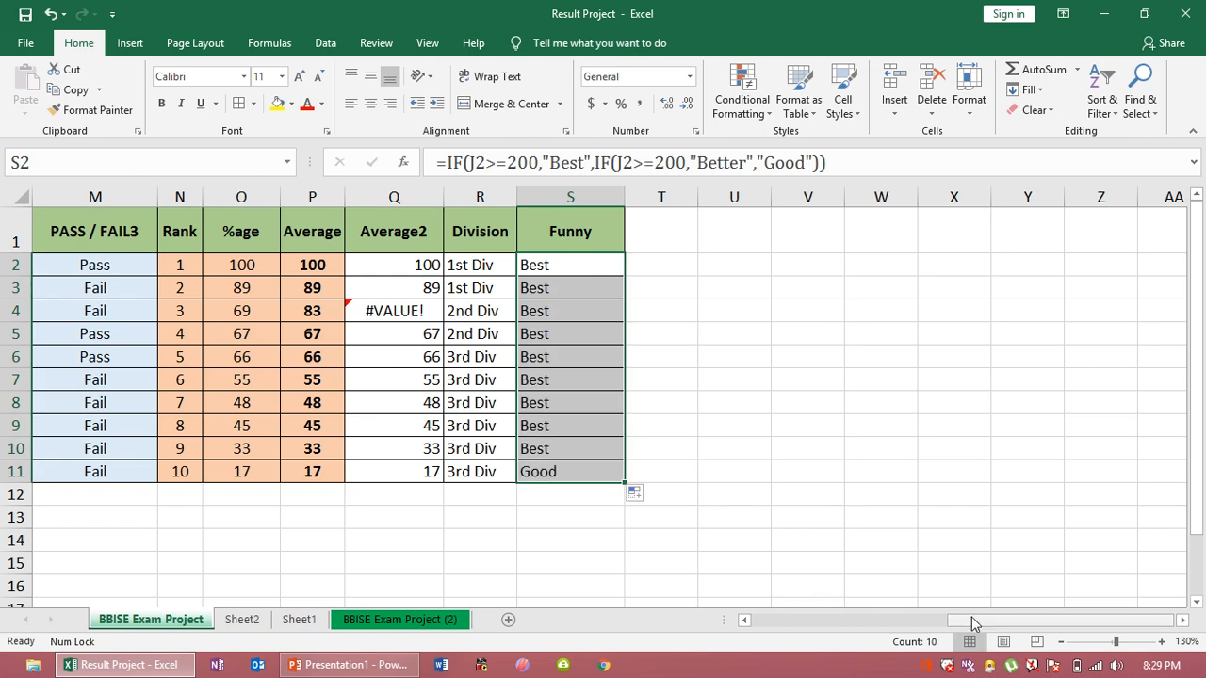
{"action": "left_click_drag", "start_coordinate": [971, 617], "coordinate": [826, 591]}
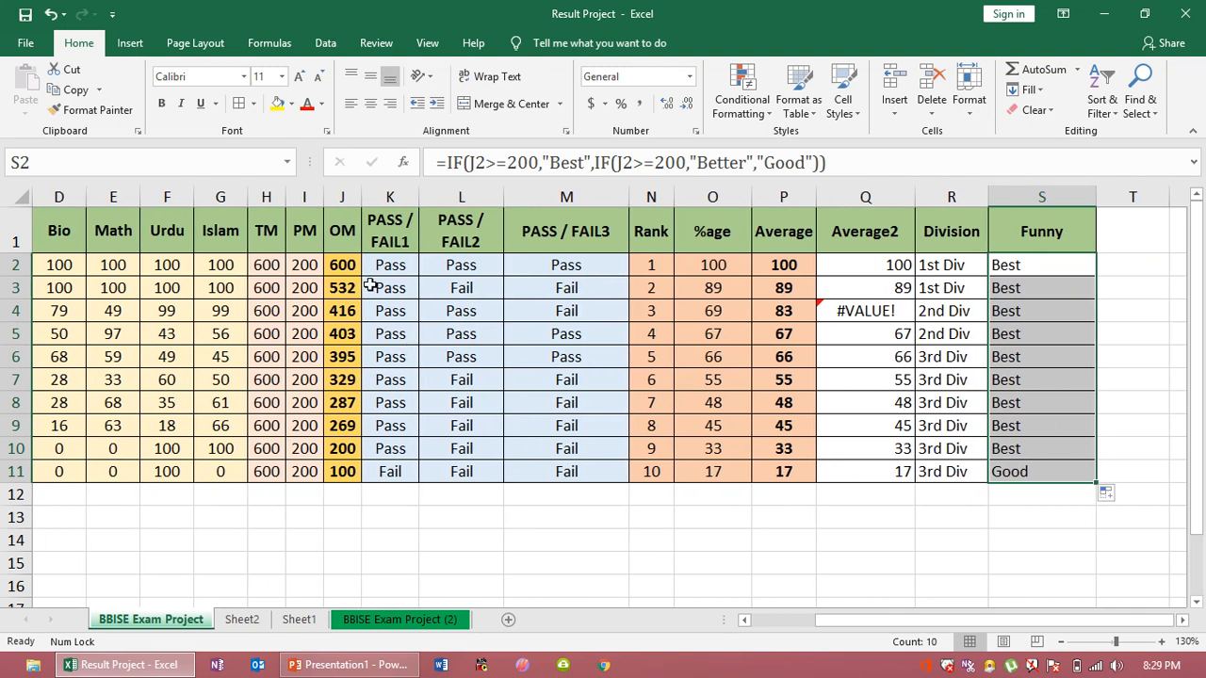